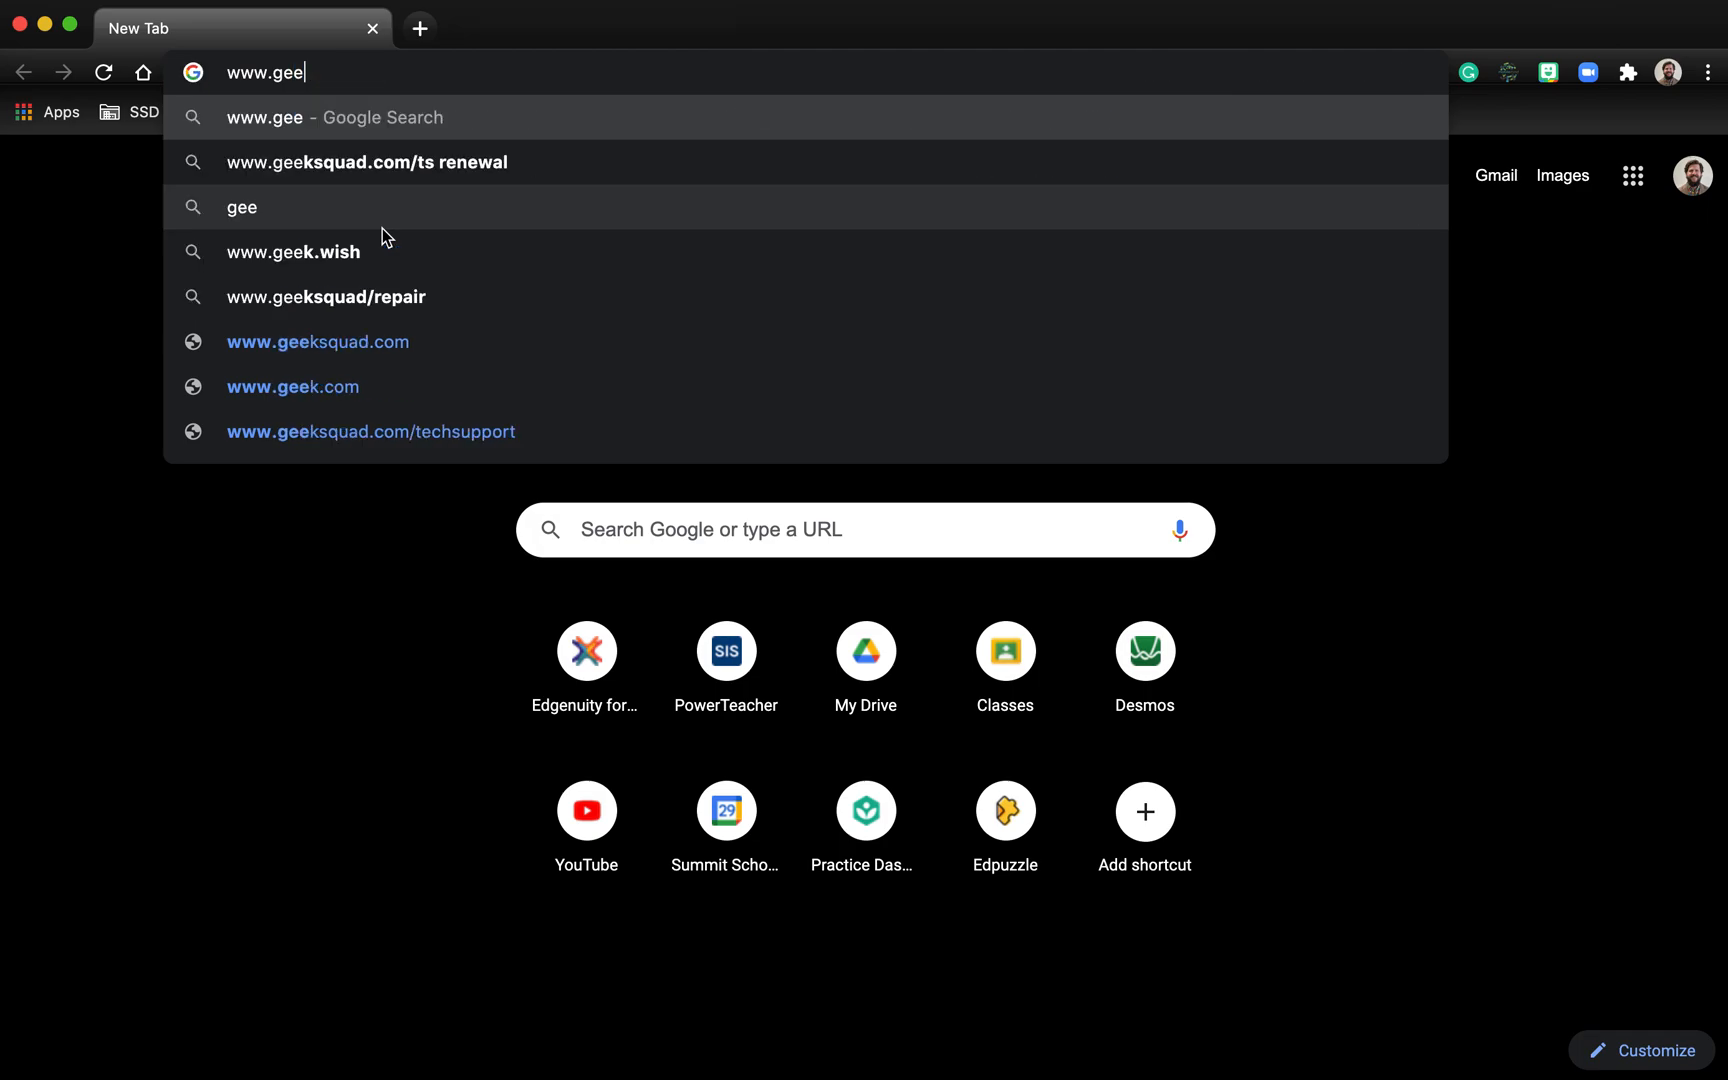
type("ra.")
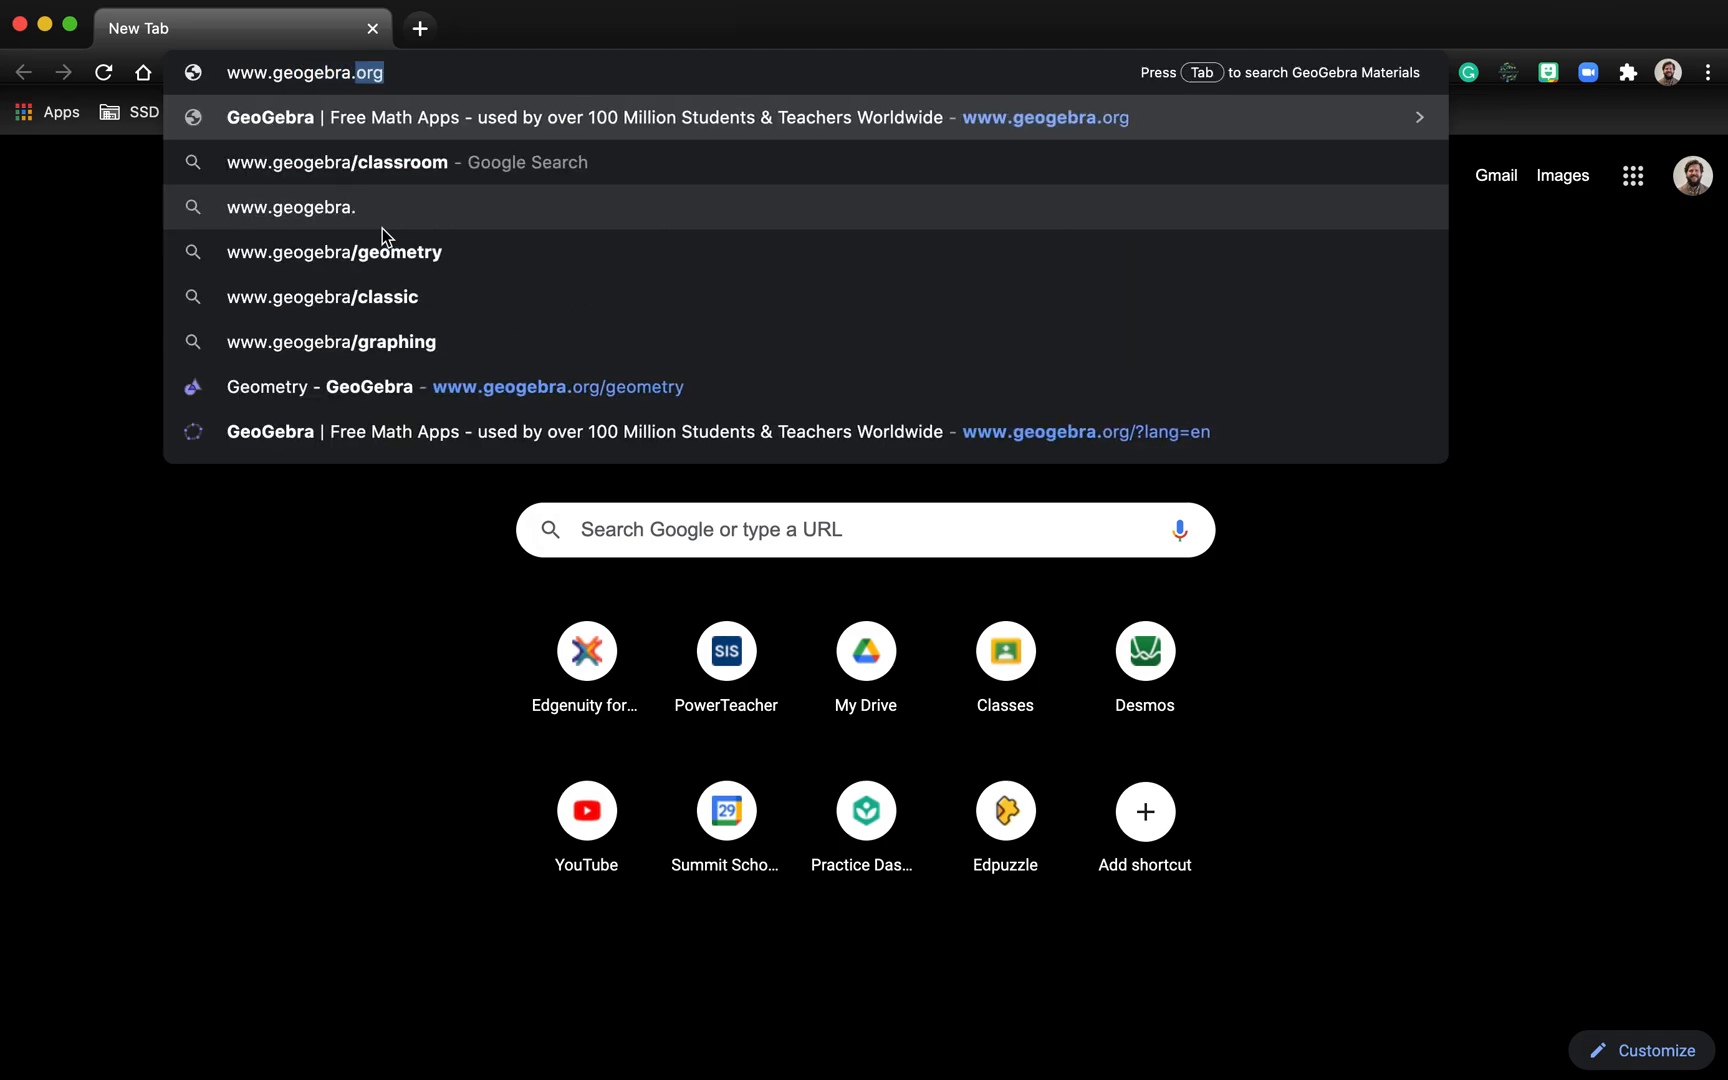
type("org/geometry")
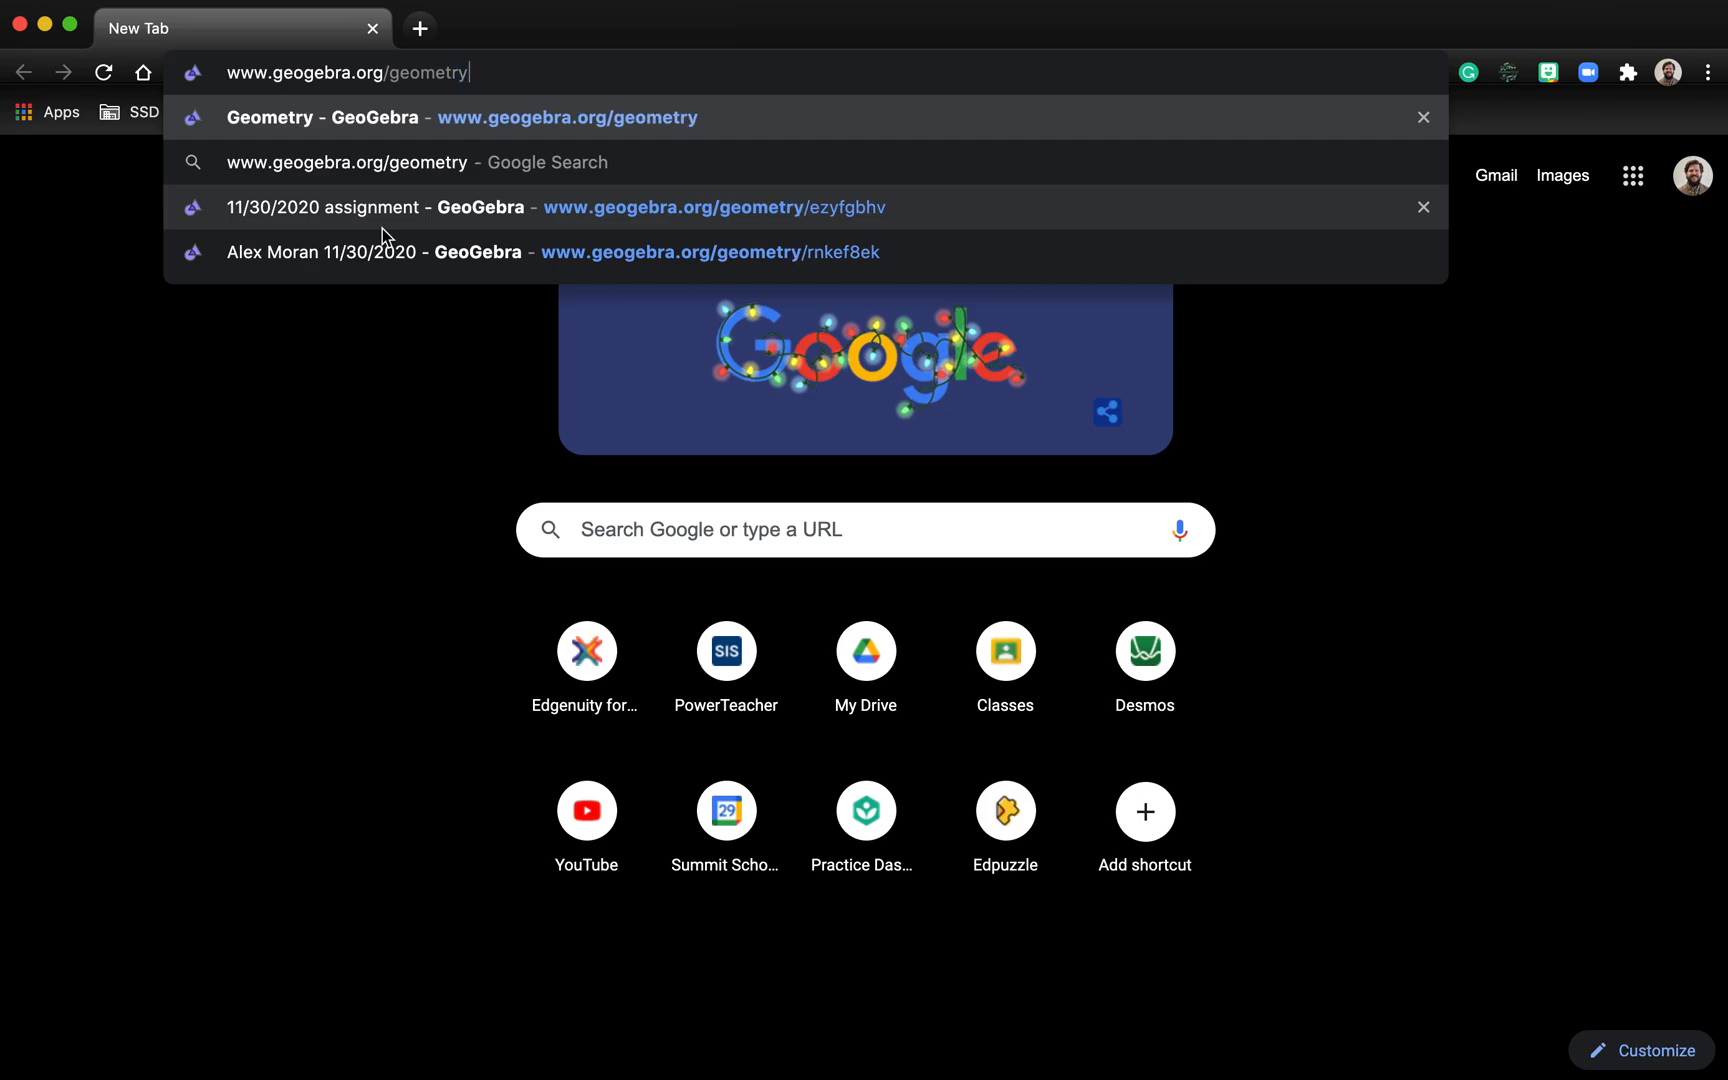
key("Return")
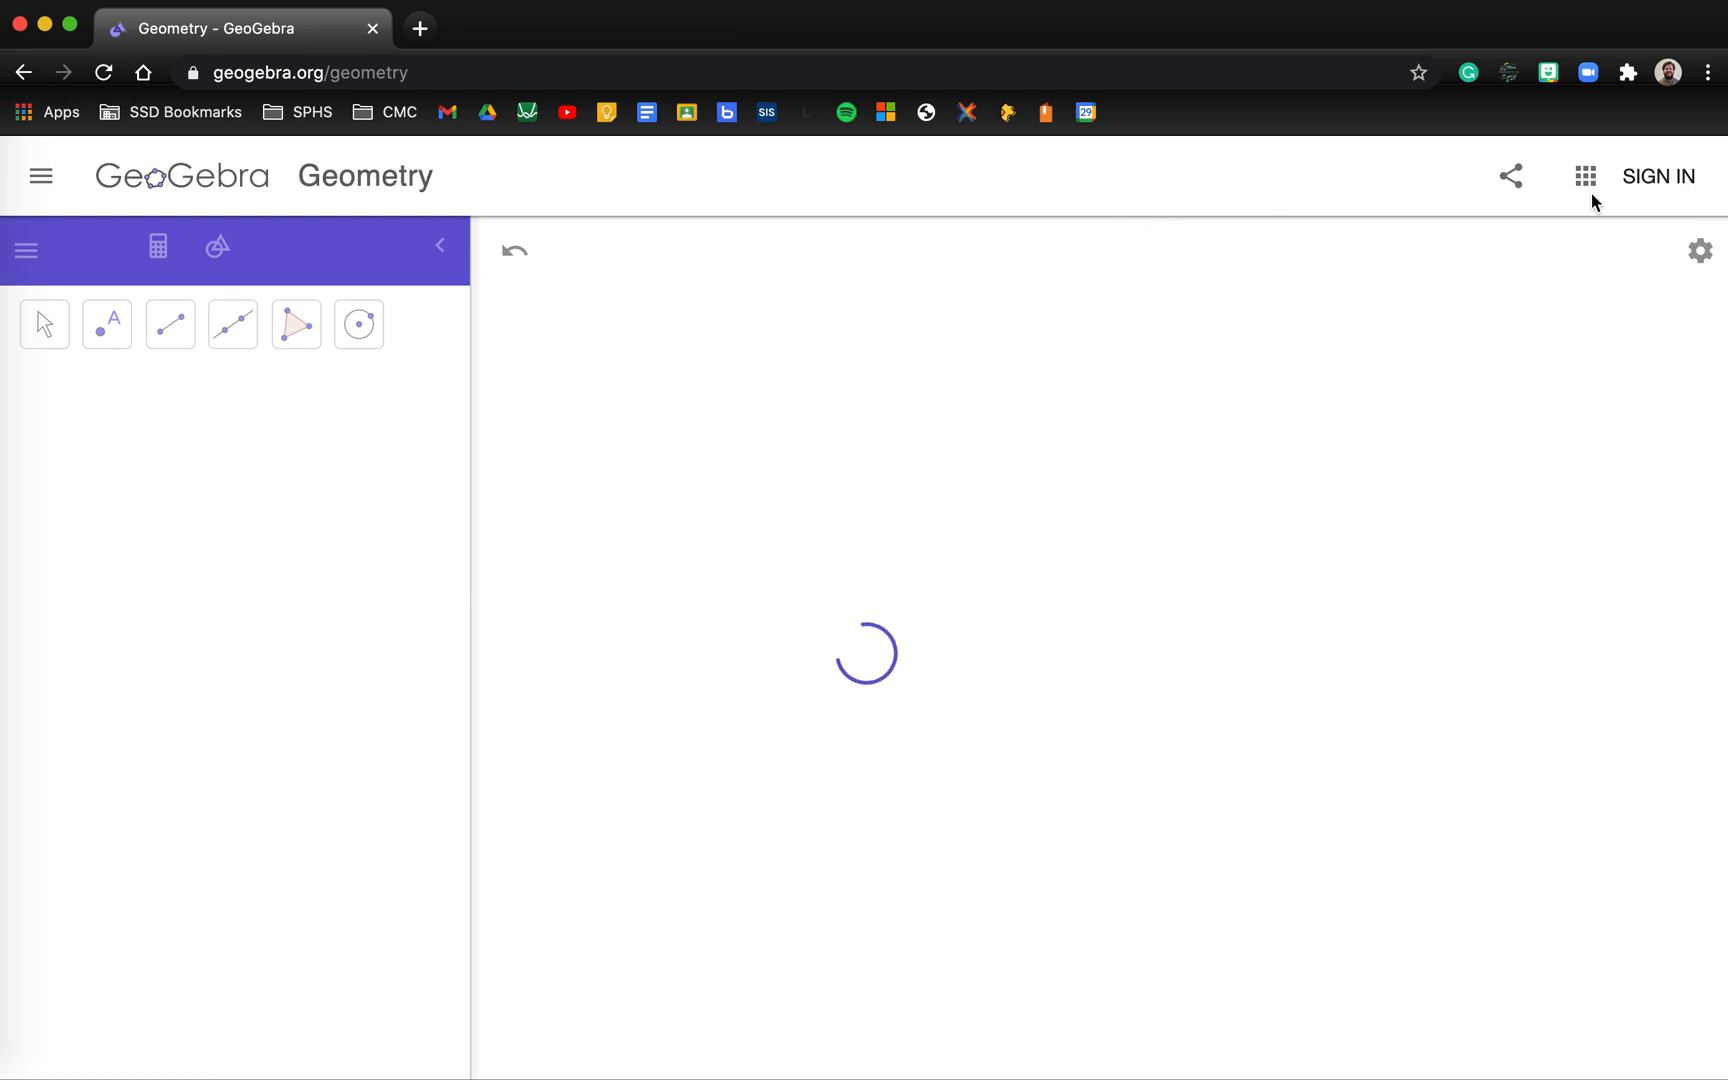
- Sign out of the current GeoGebra account and sign back in with Google
left_click(1669, 183)
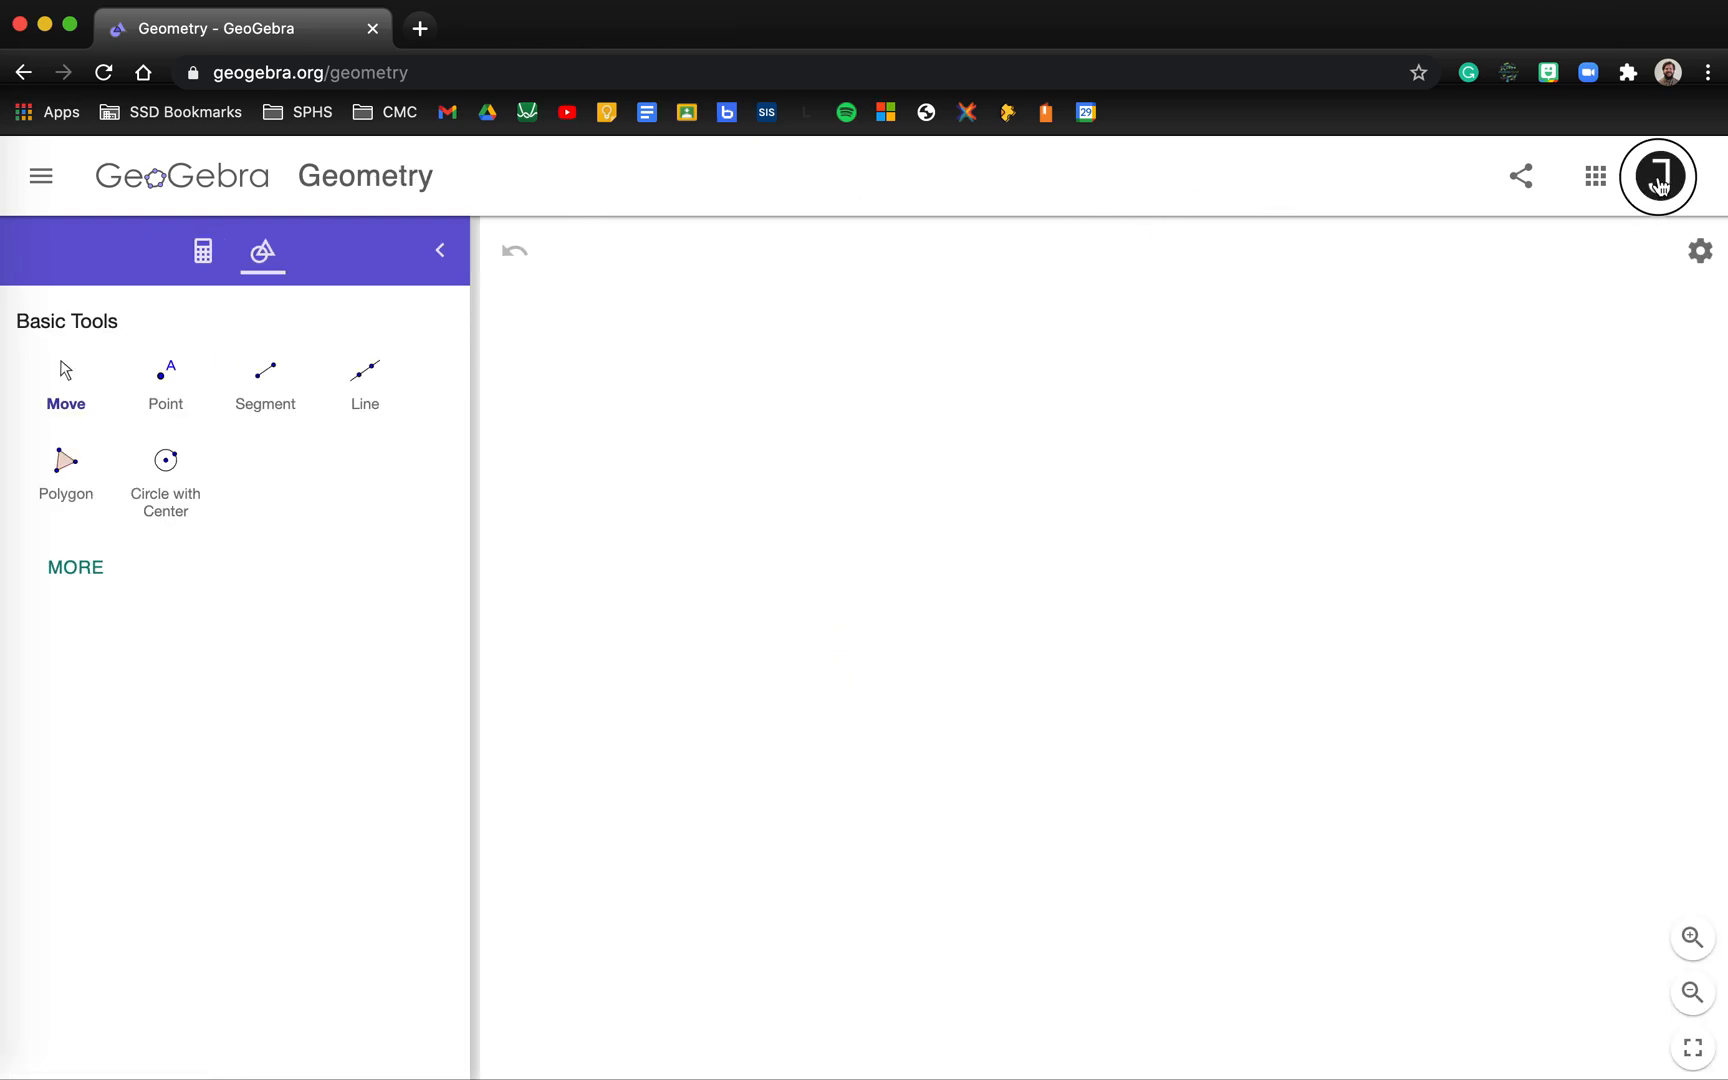
left_click(1560, 300)
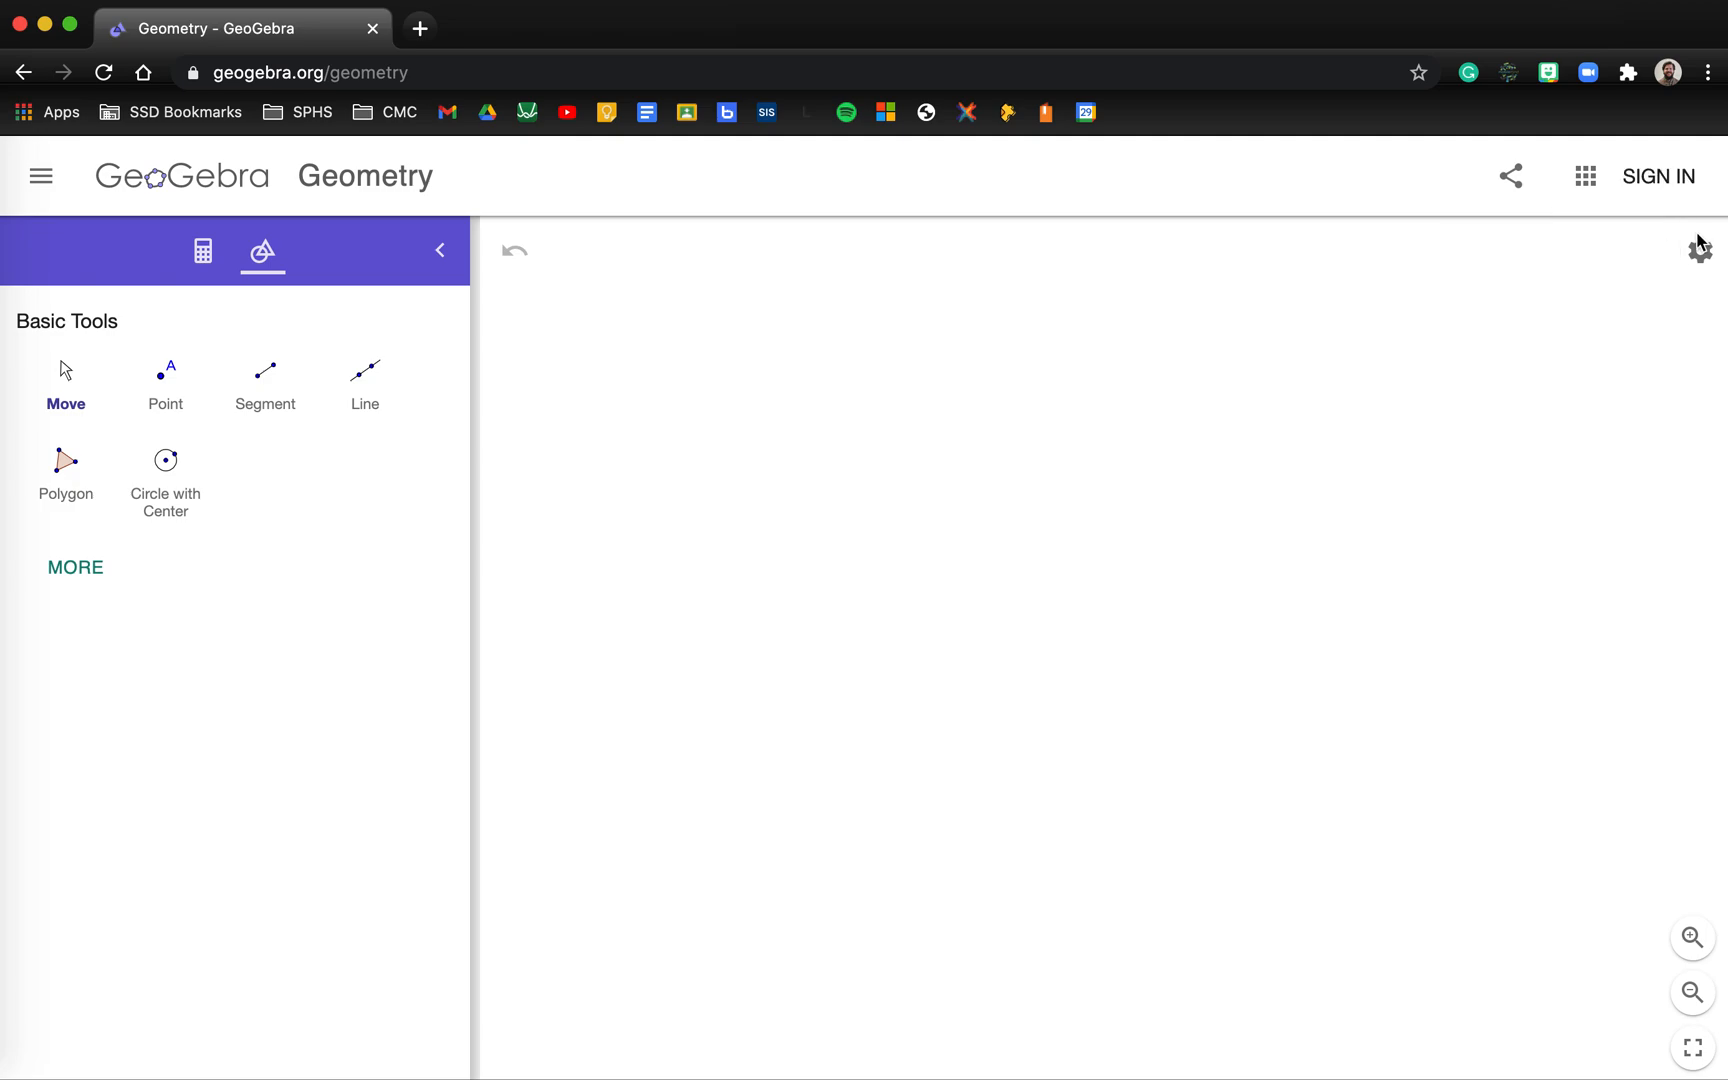
left_click(1680, 175)
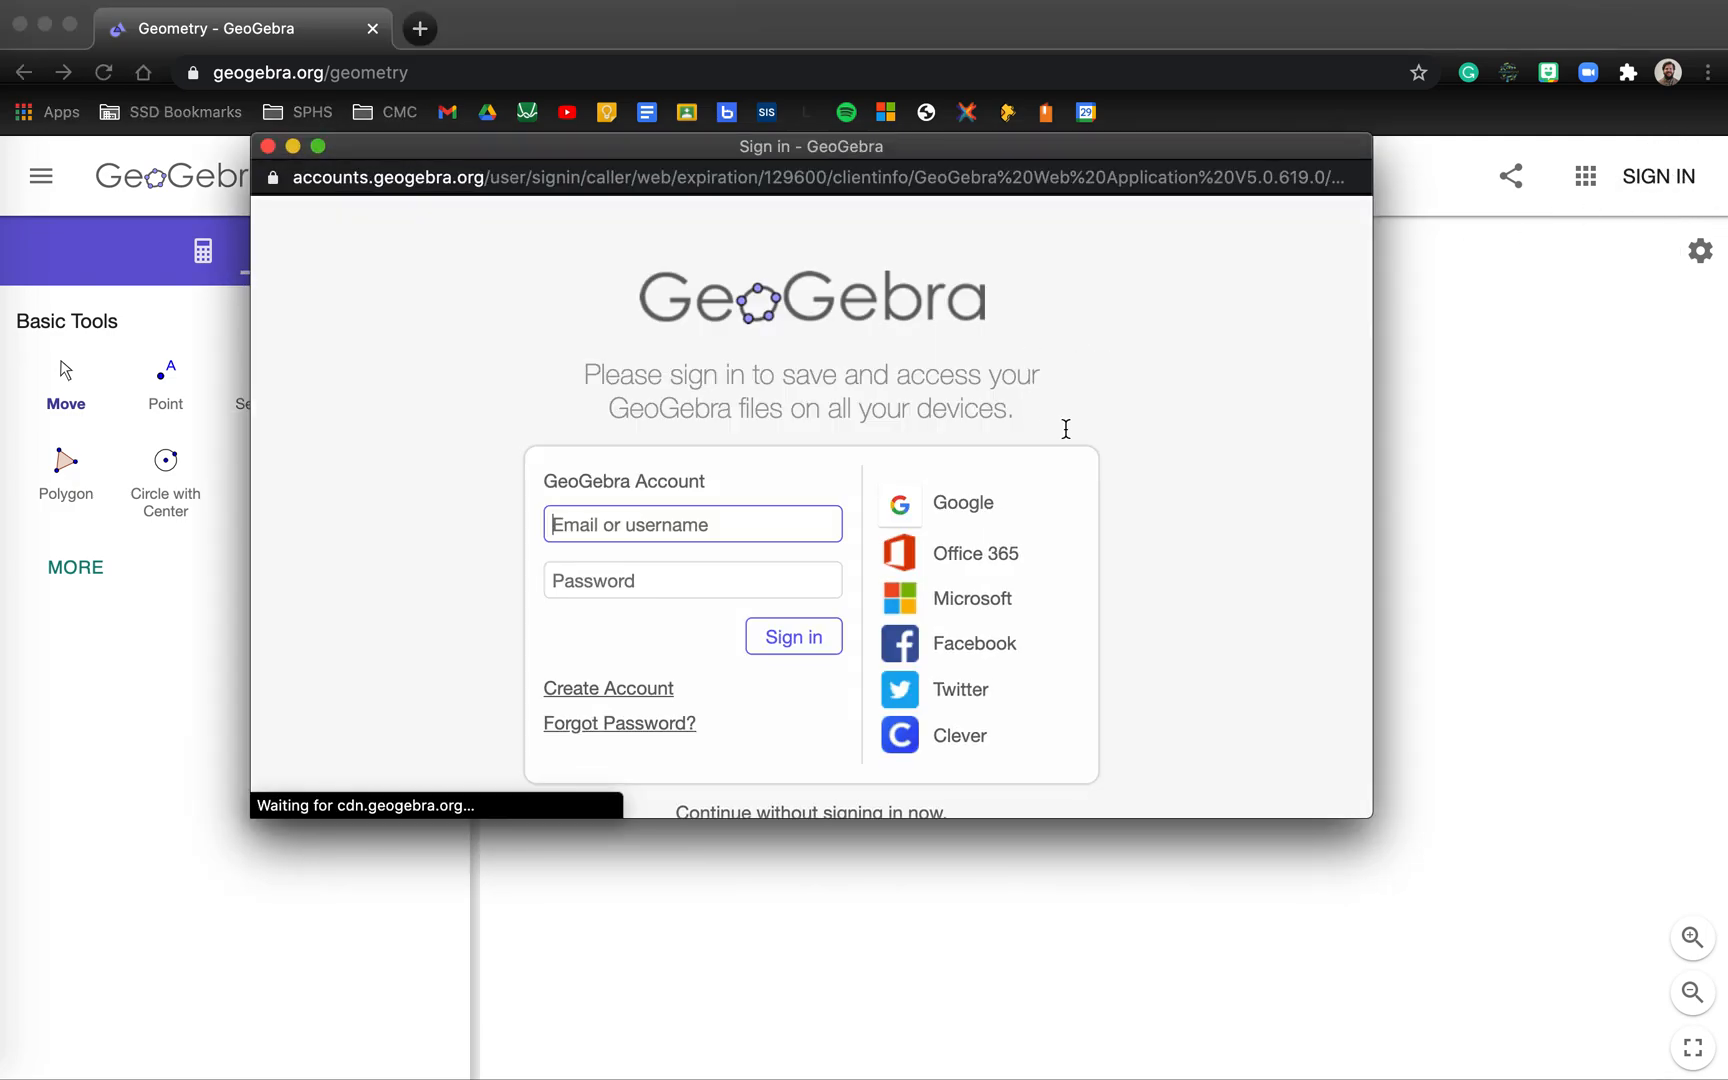
left_click(975, 512)
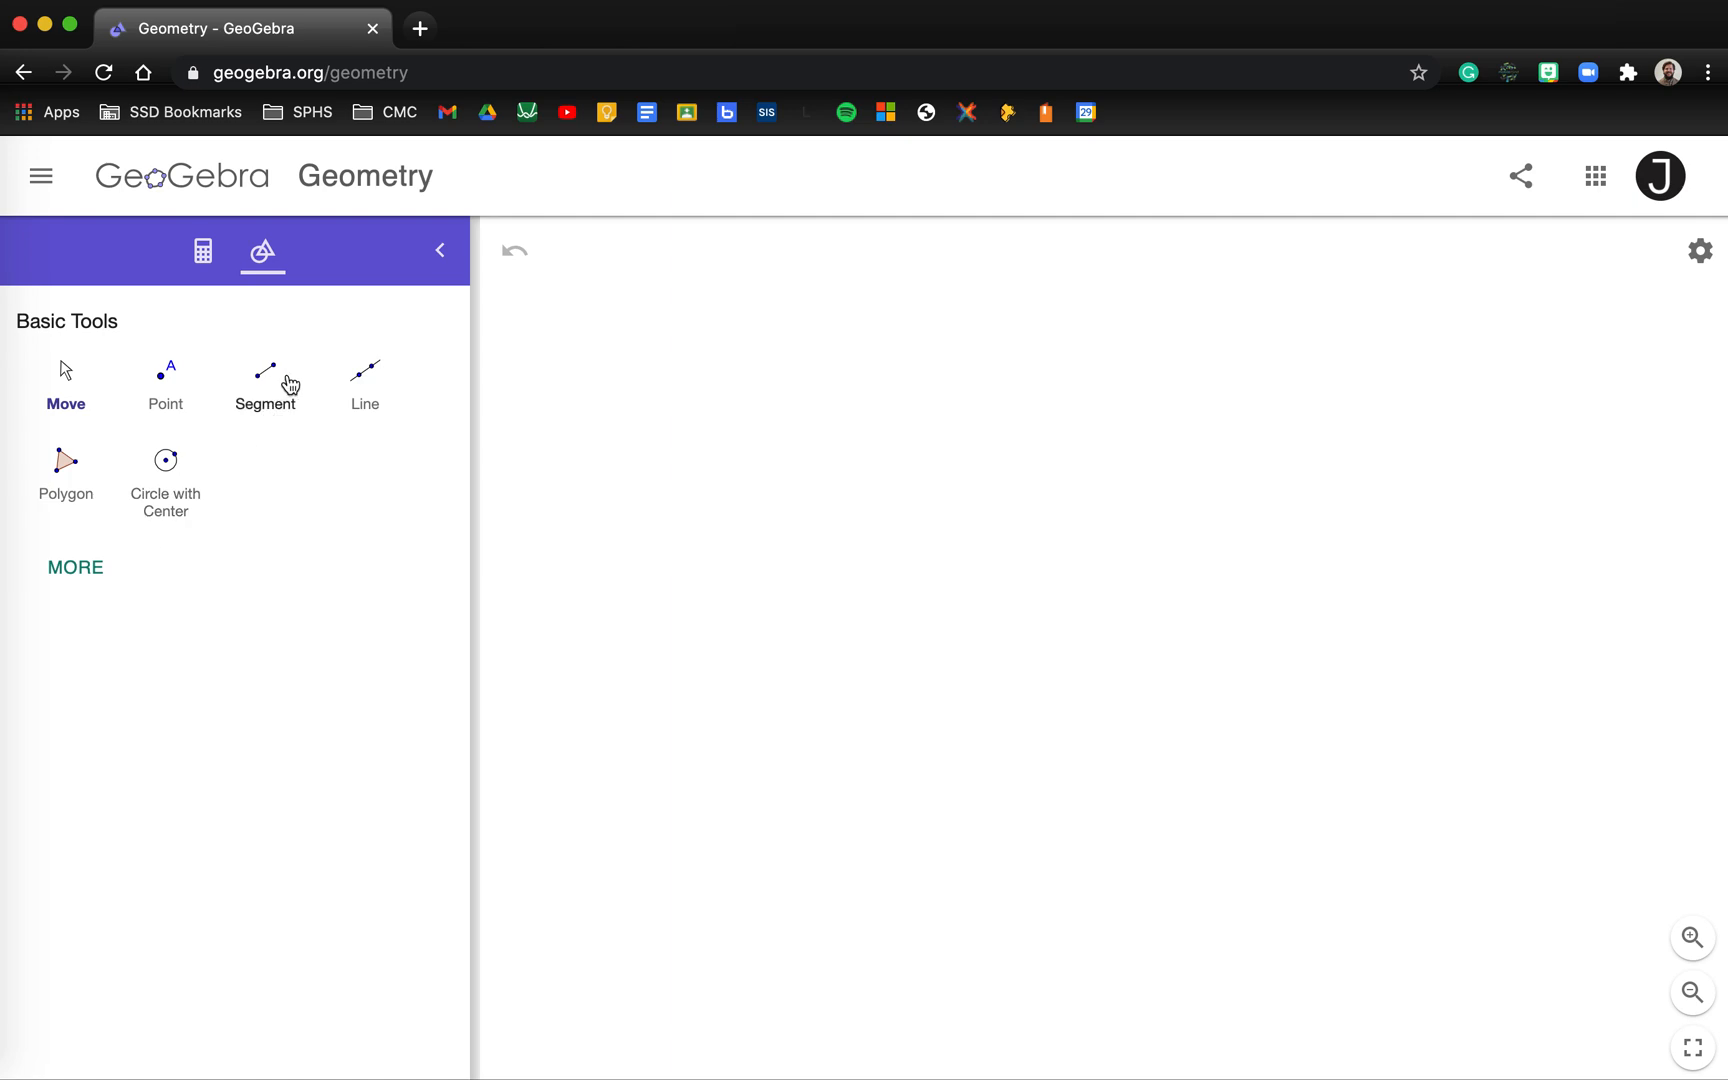
- Draw a line sloping gently down to the right through two widely spaced points across the middle of the canvas
left_click(363, 383)
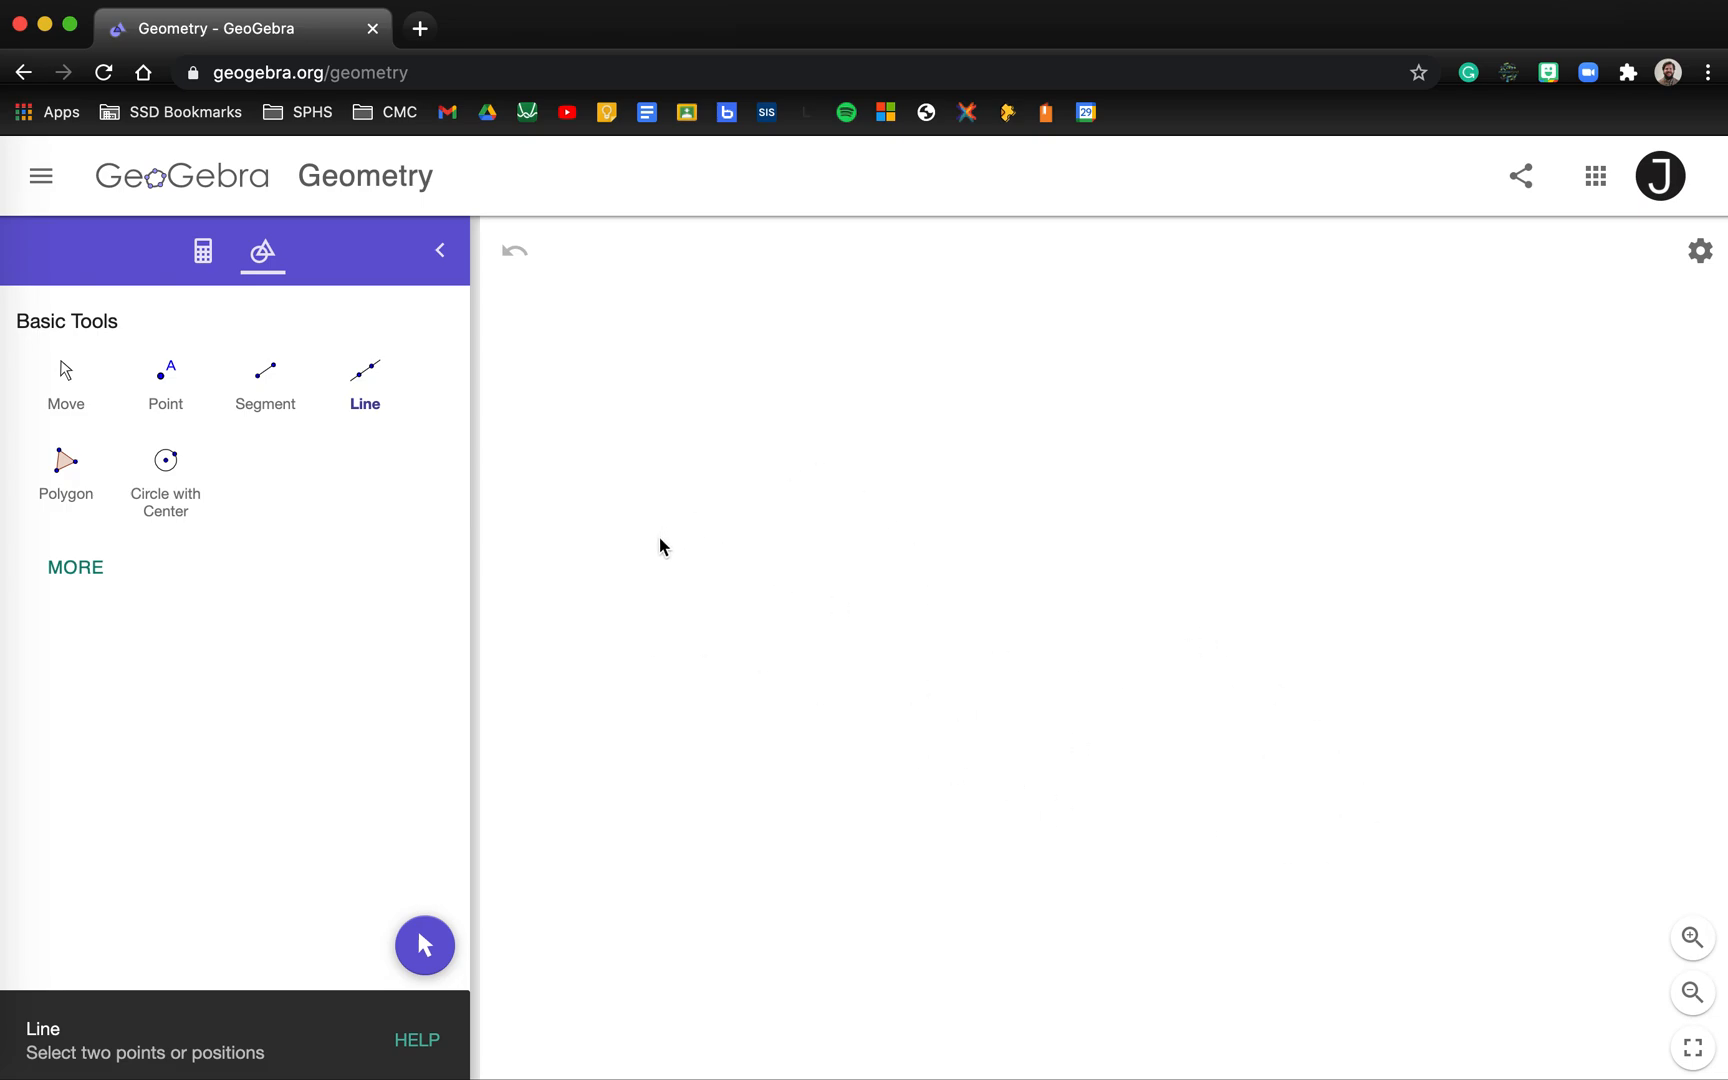
left_click(646, 573)
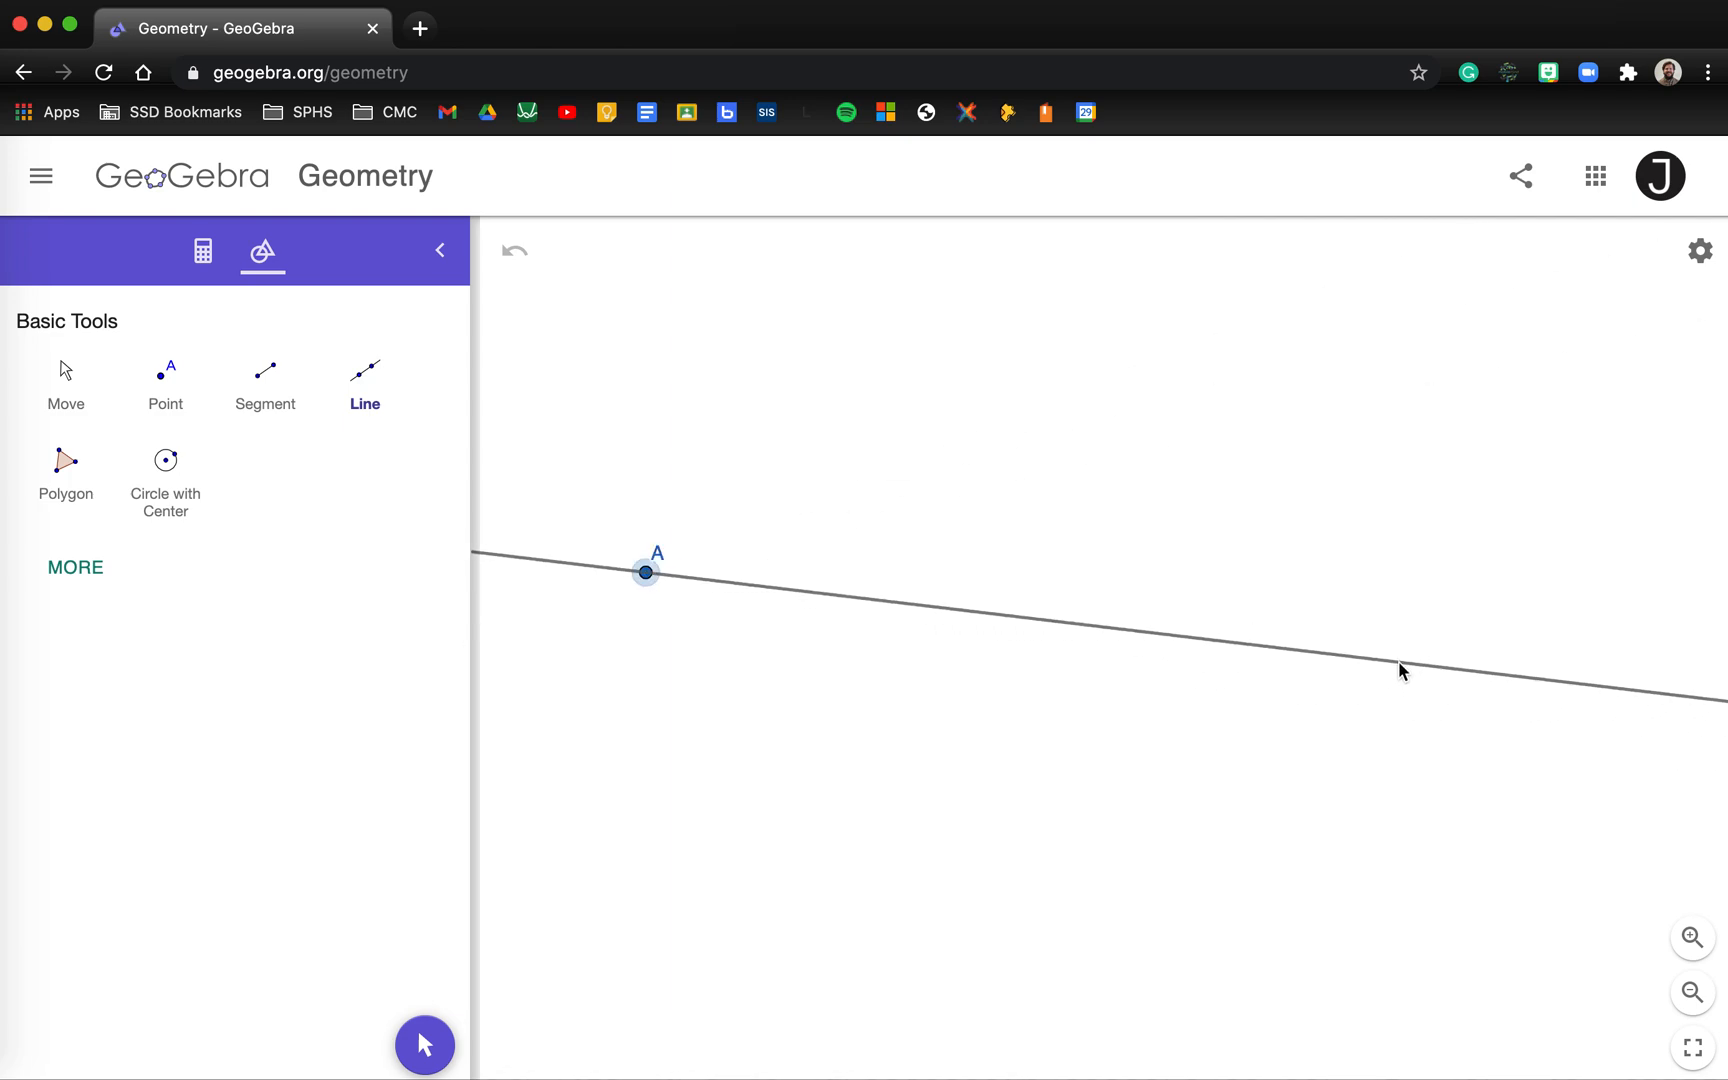
left_click(1415, 699)
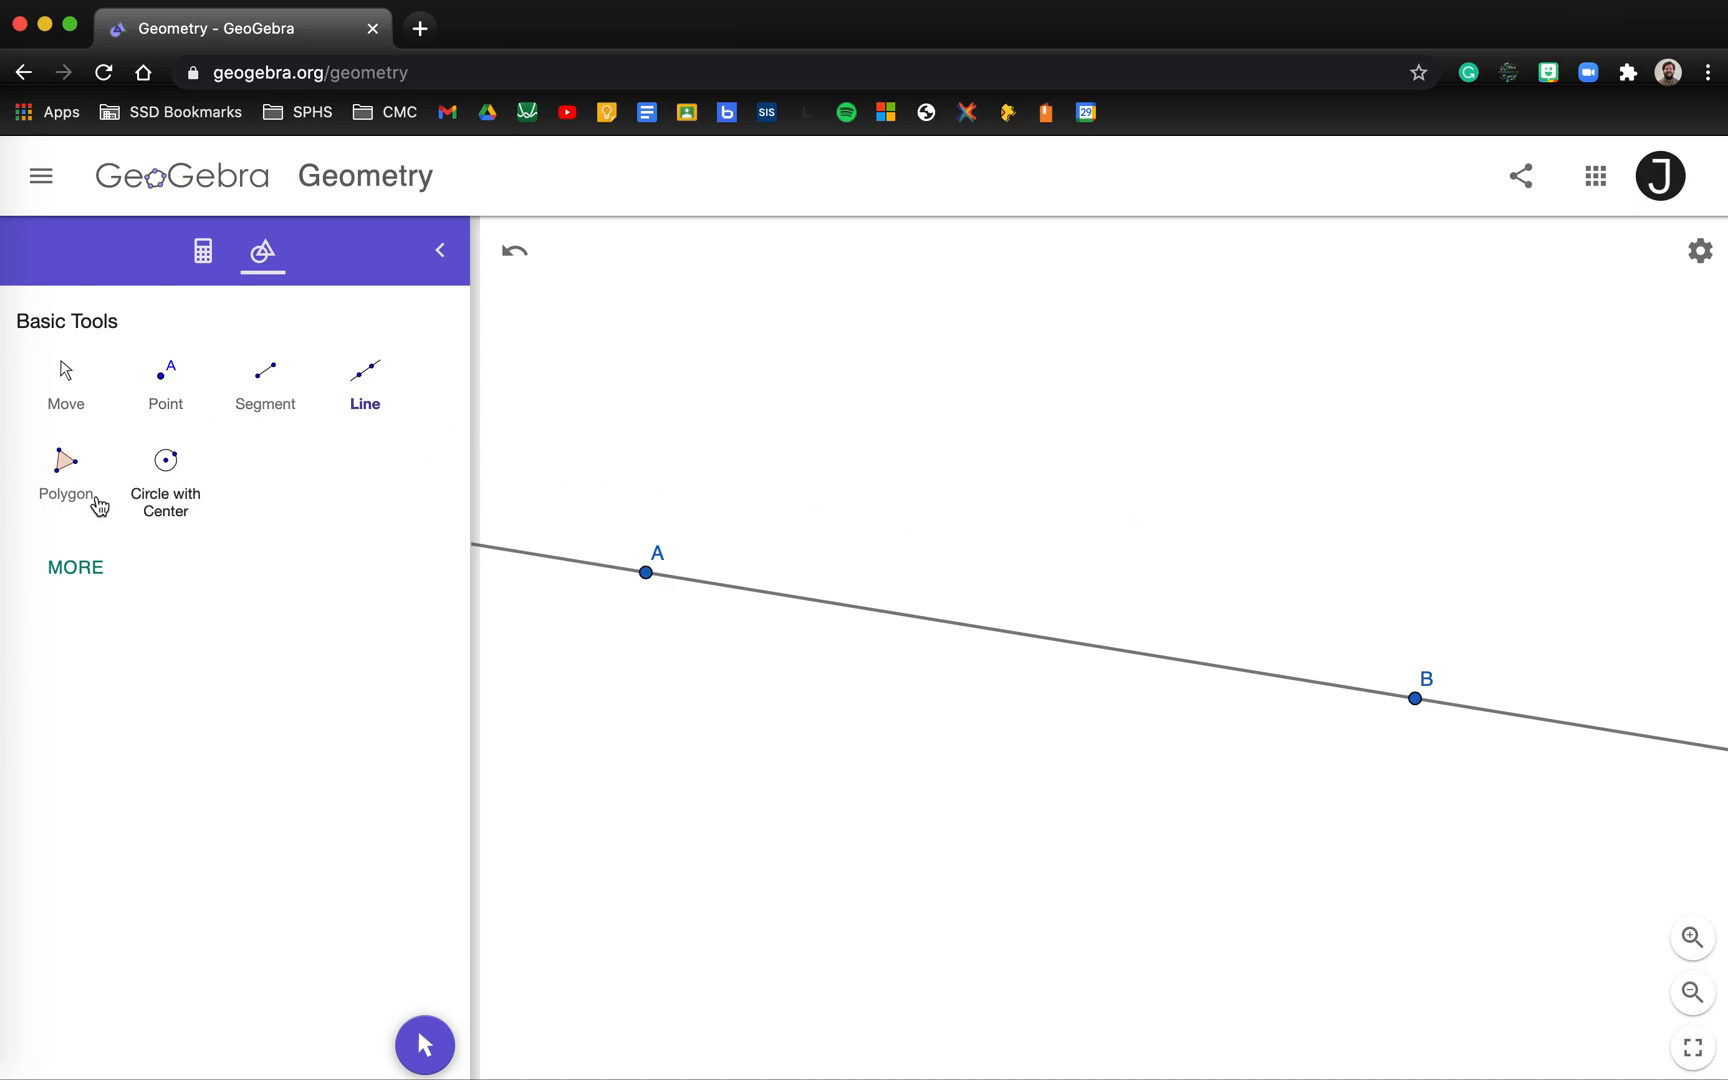
- Show the full set of geometry tools and place a free point below line AB, roughly beneath point B
left_click(75, 568)
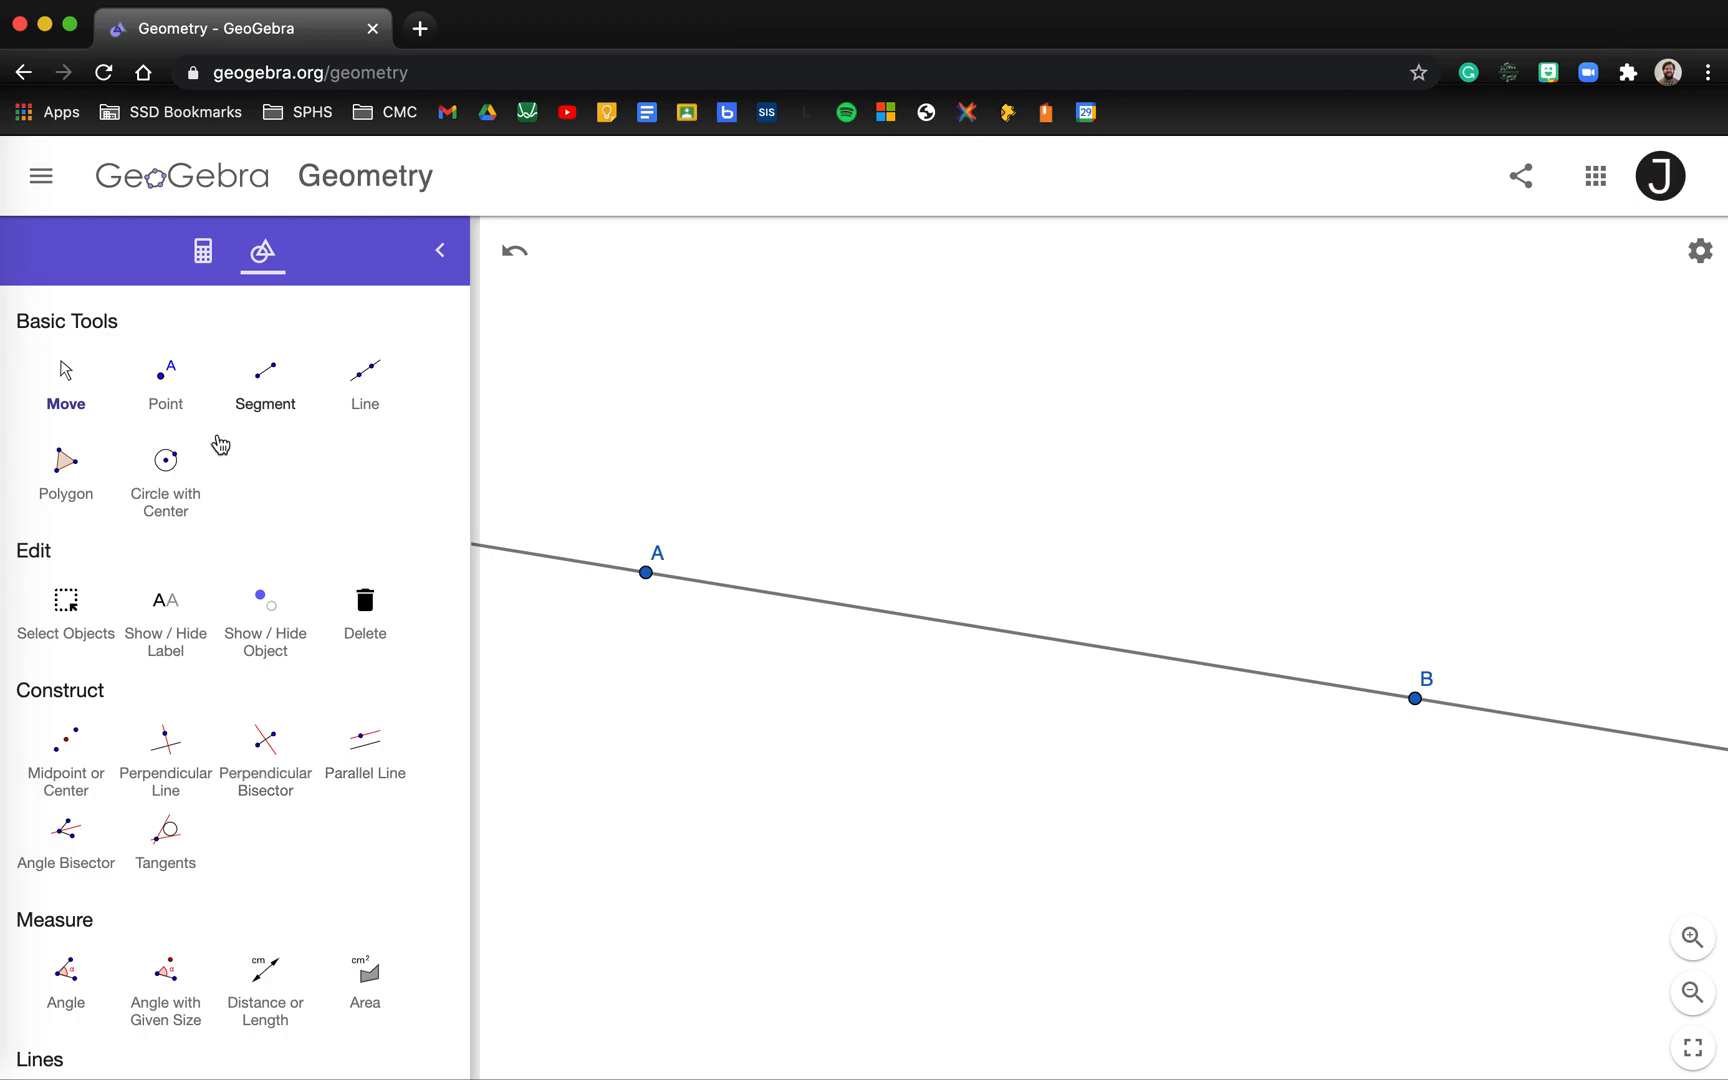
left_click(160, 383)
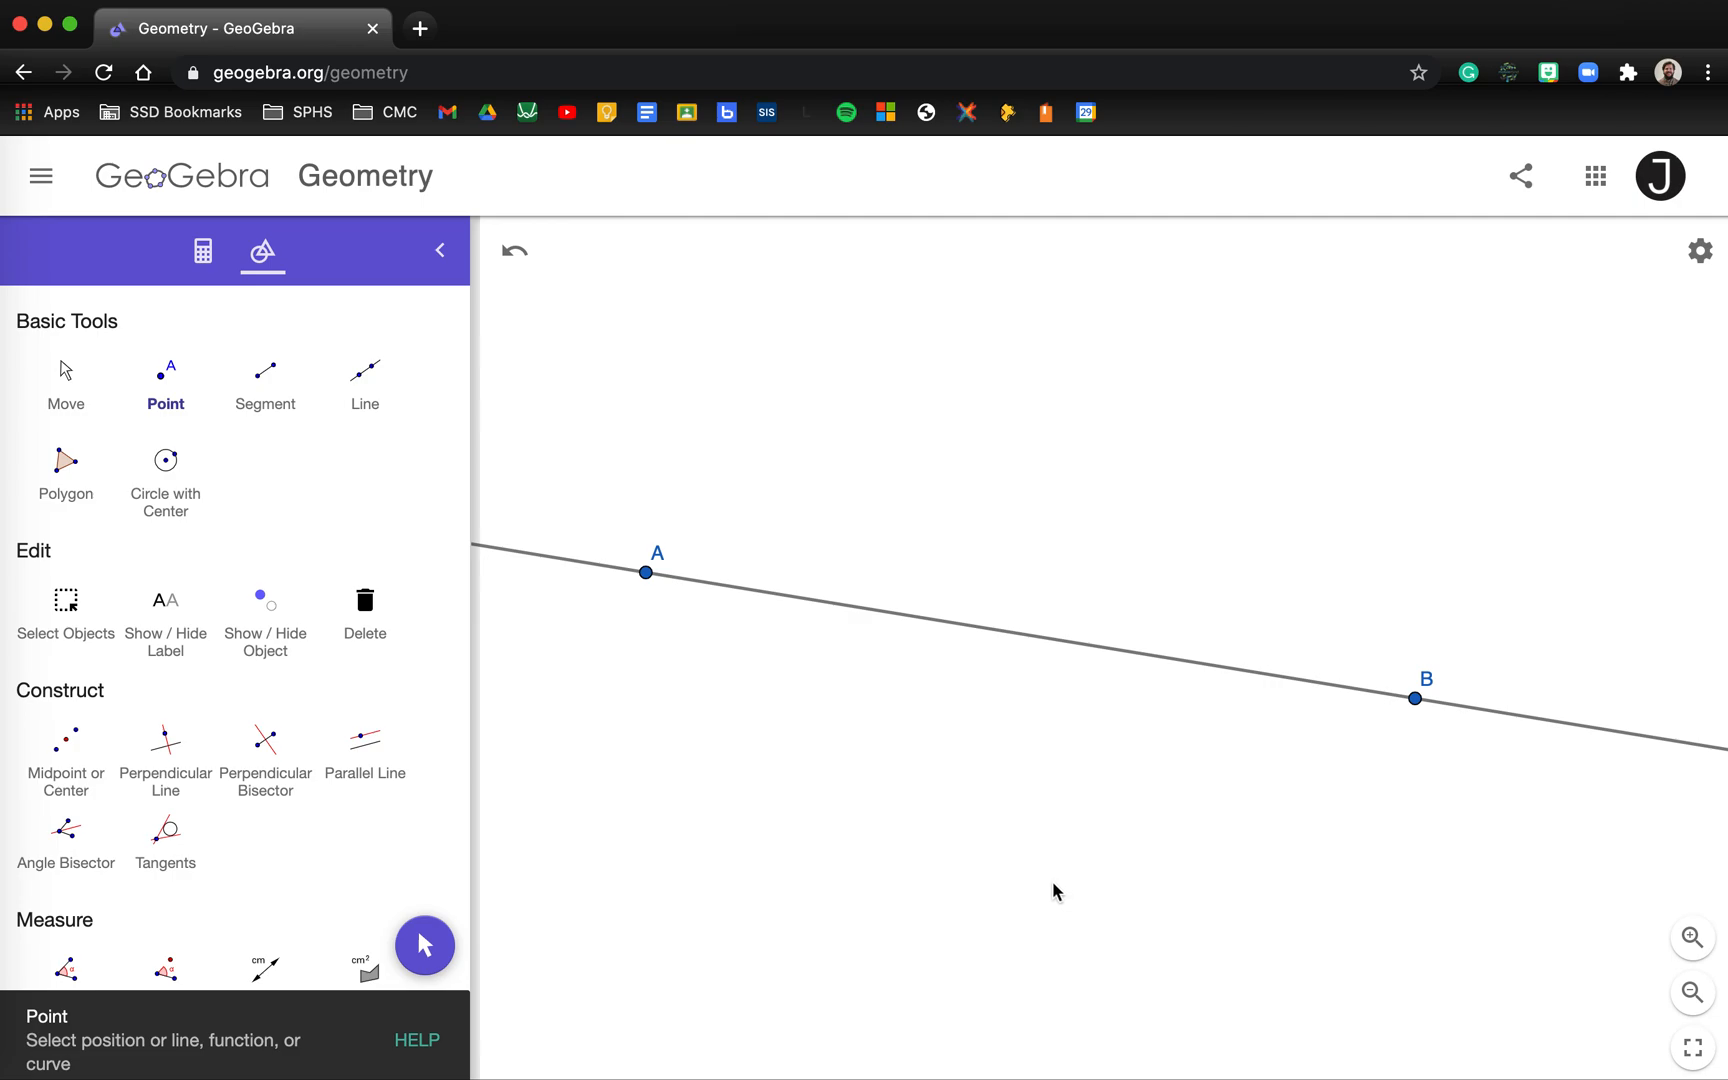
left_click(1402, 940)
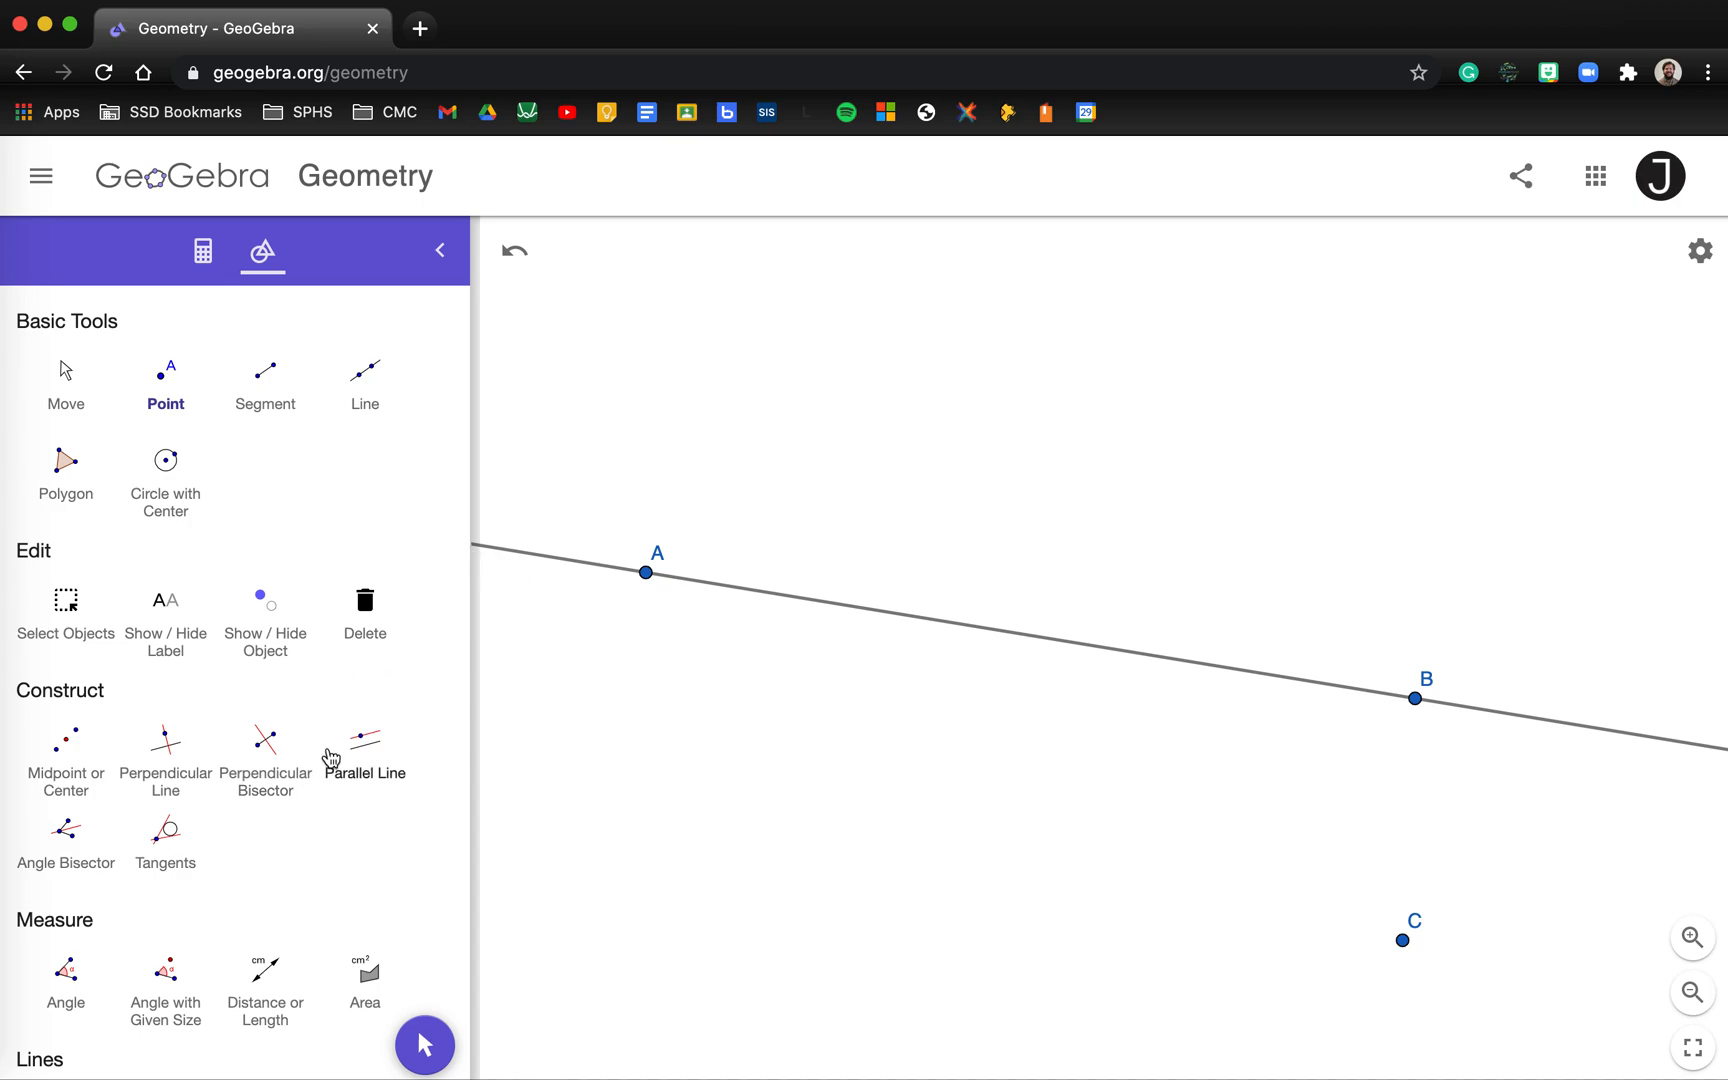
- Construct a line through point C parallel to line AB and place a second point on it beneath point A
left_click(364, 750)
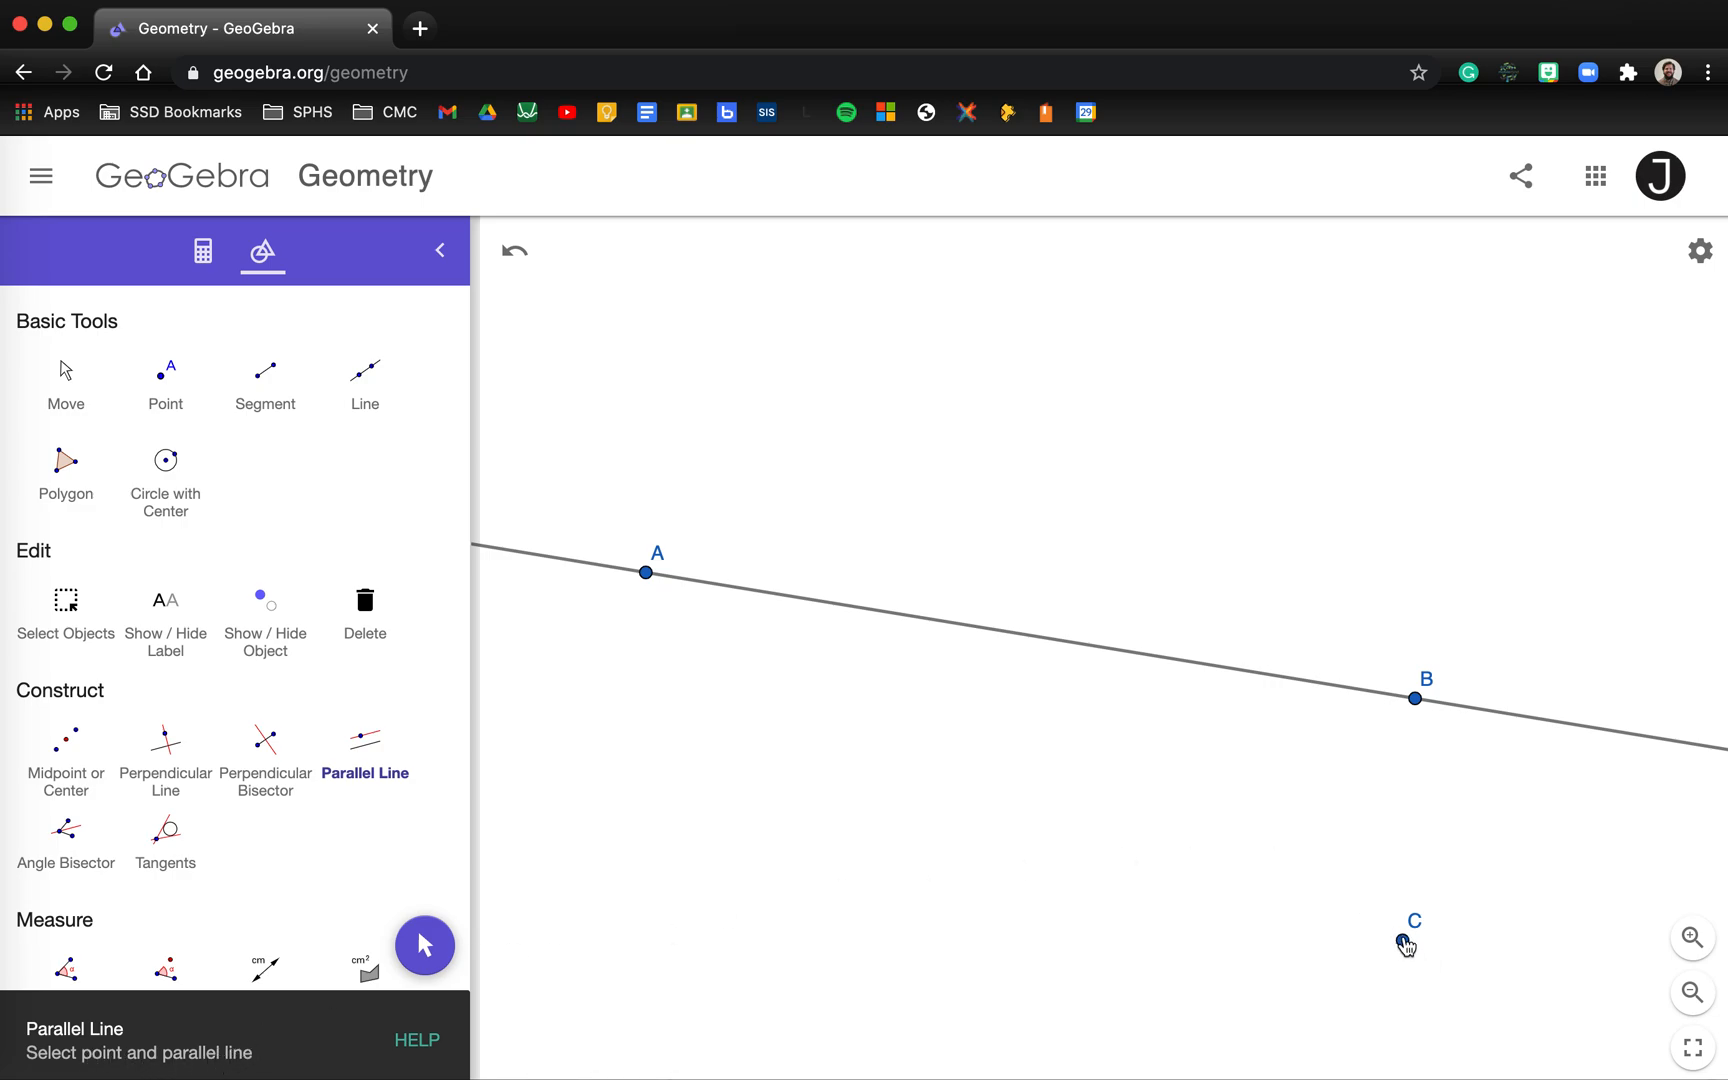
left_click(1403, 941)
left_click(1242, 676)
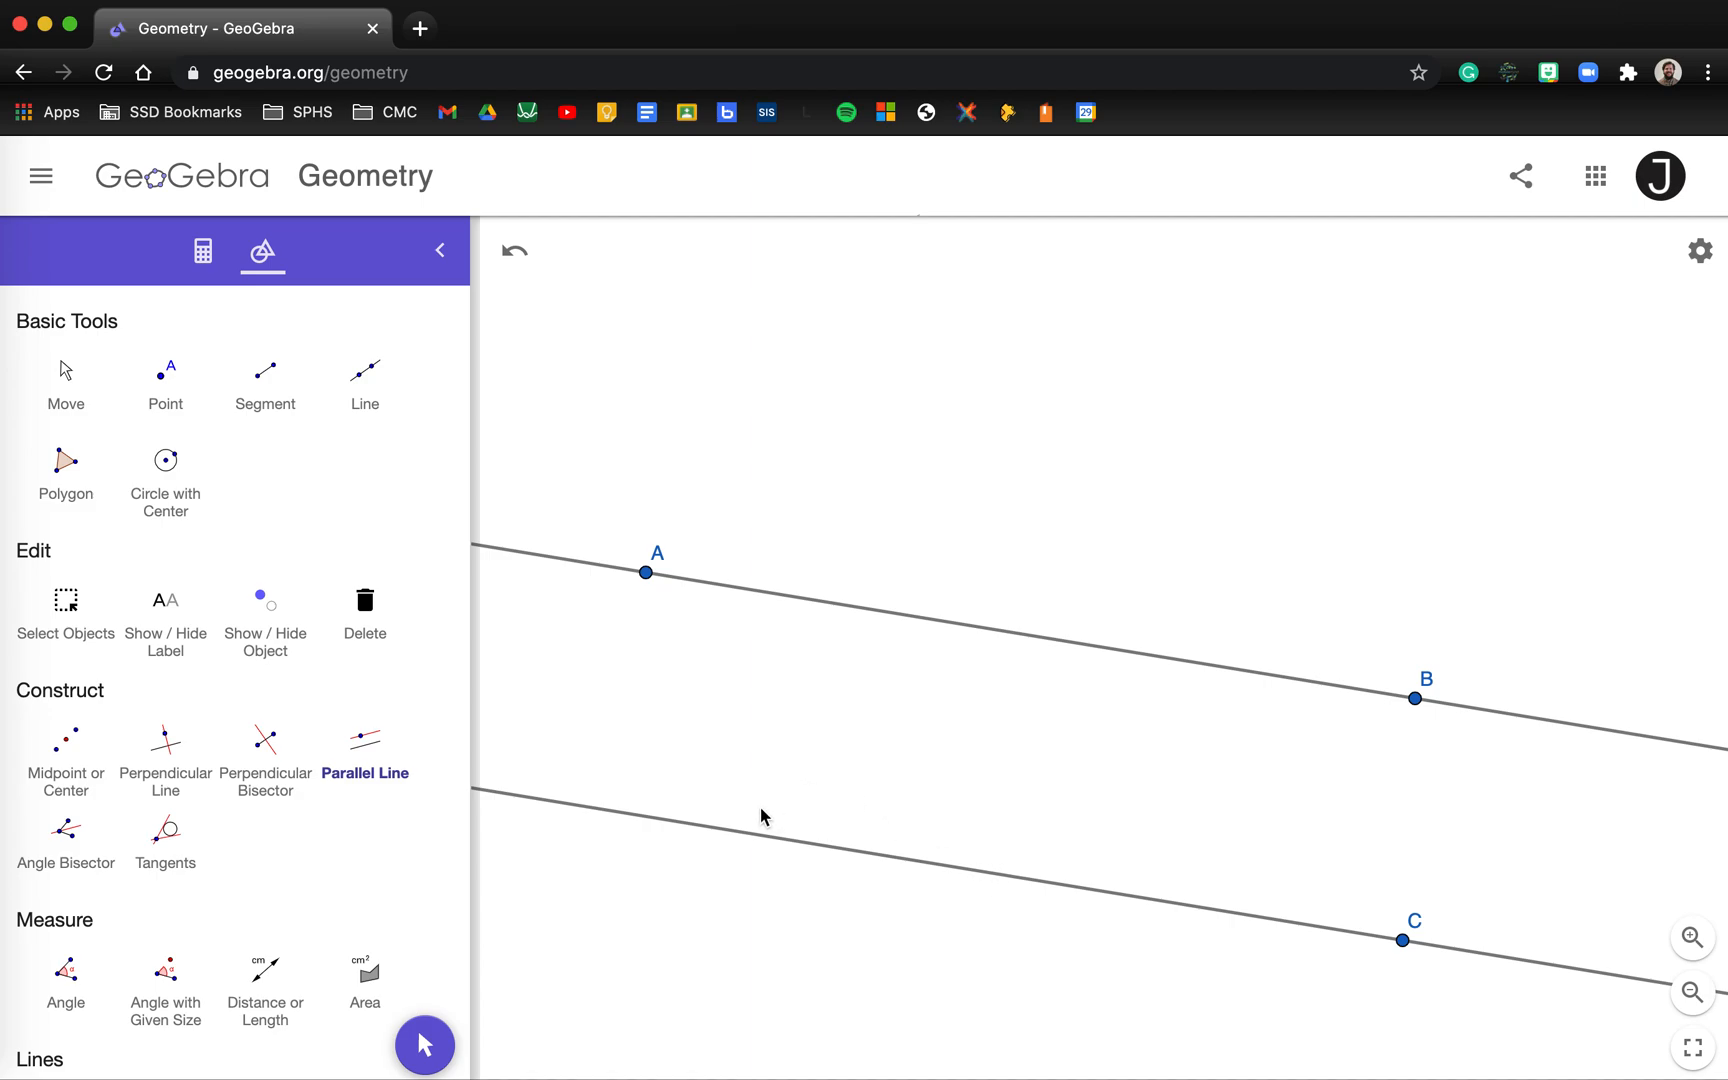
left_click(166, 378)
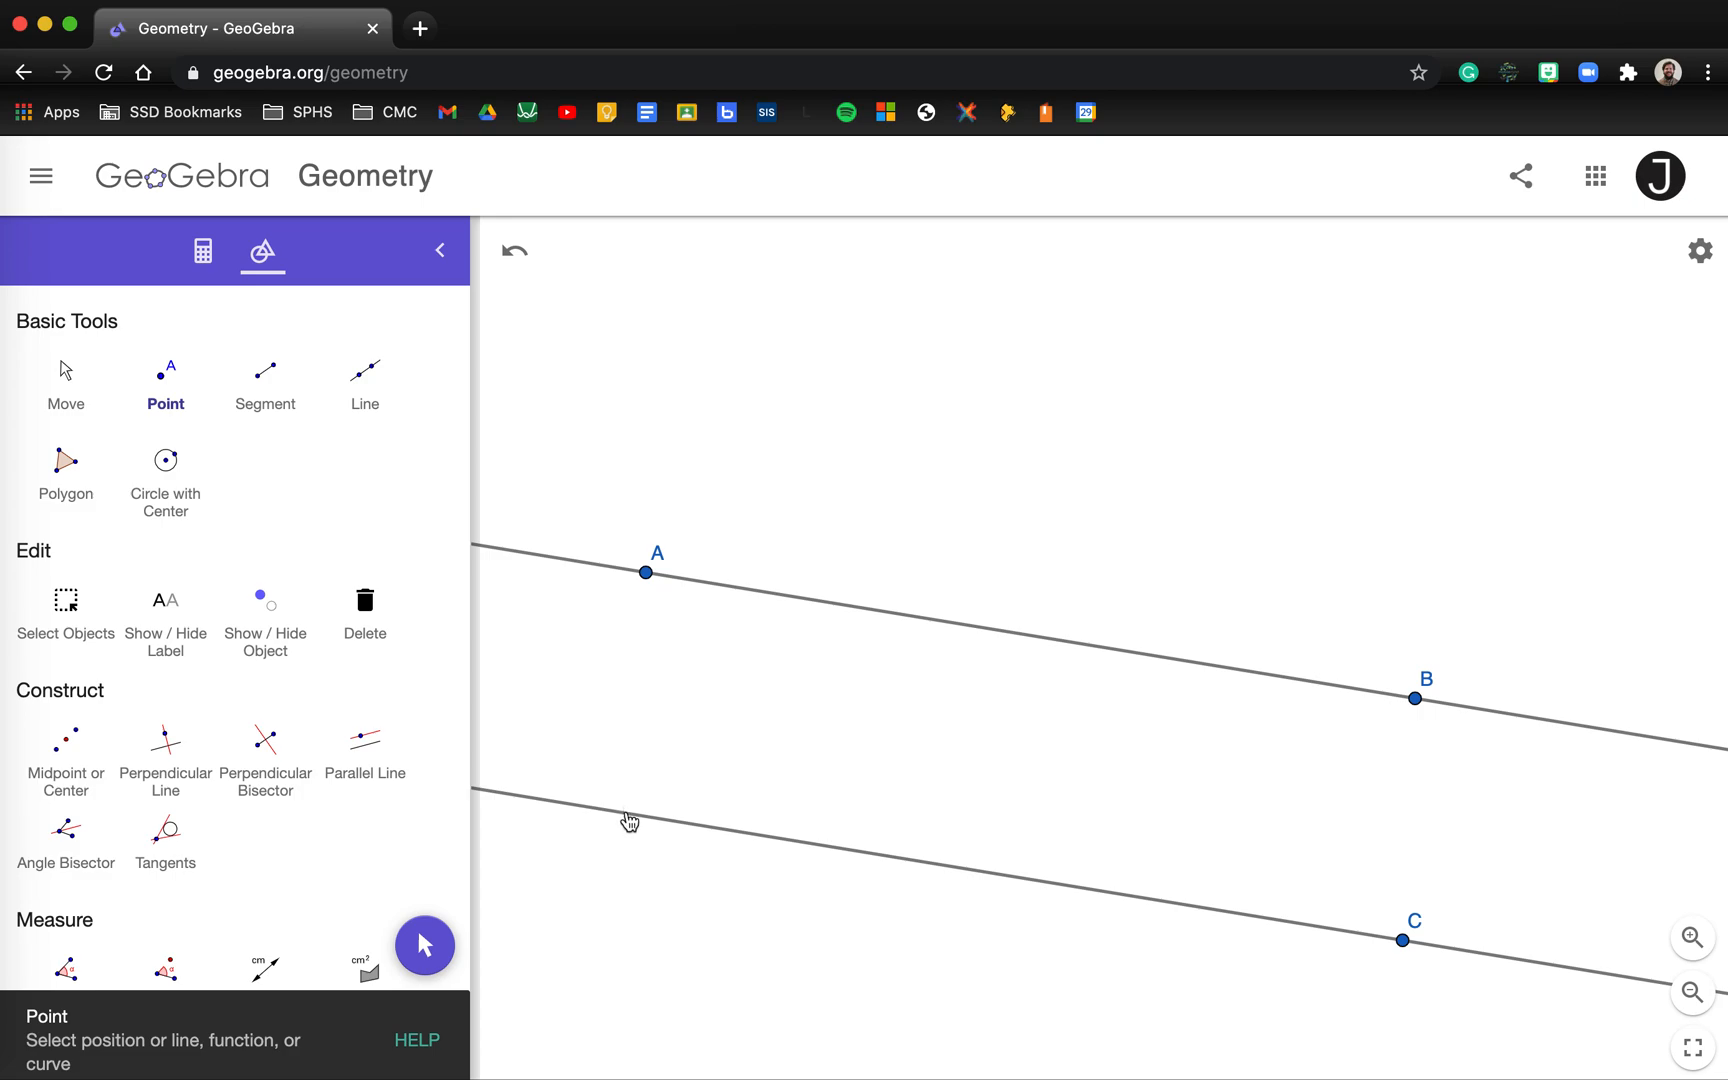
left_click(646, 818)
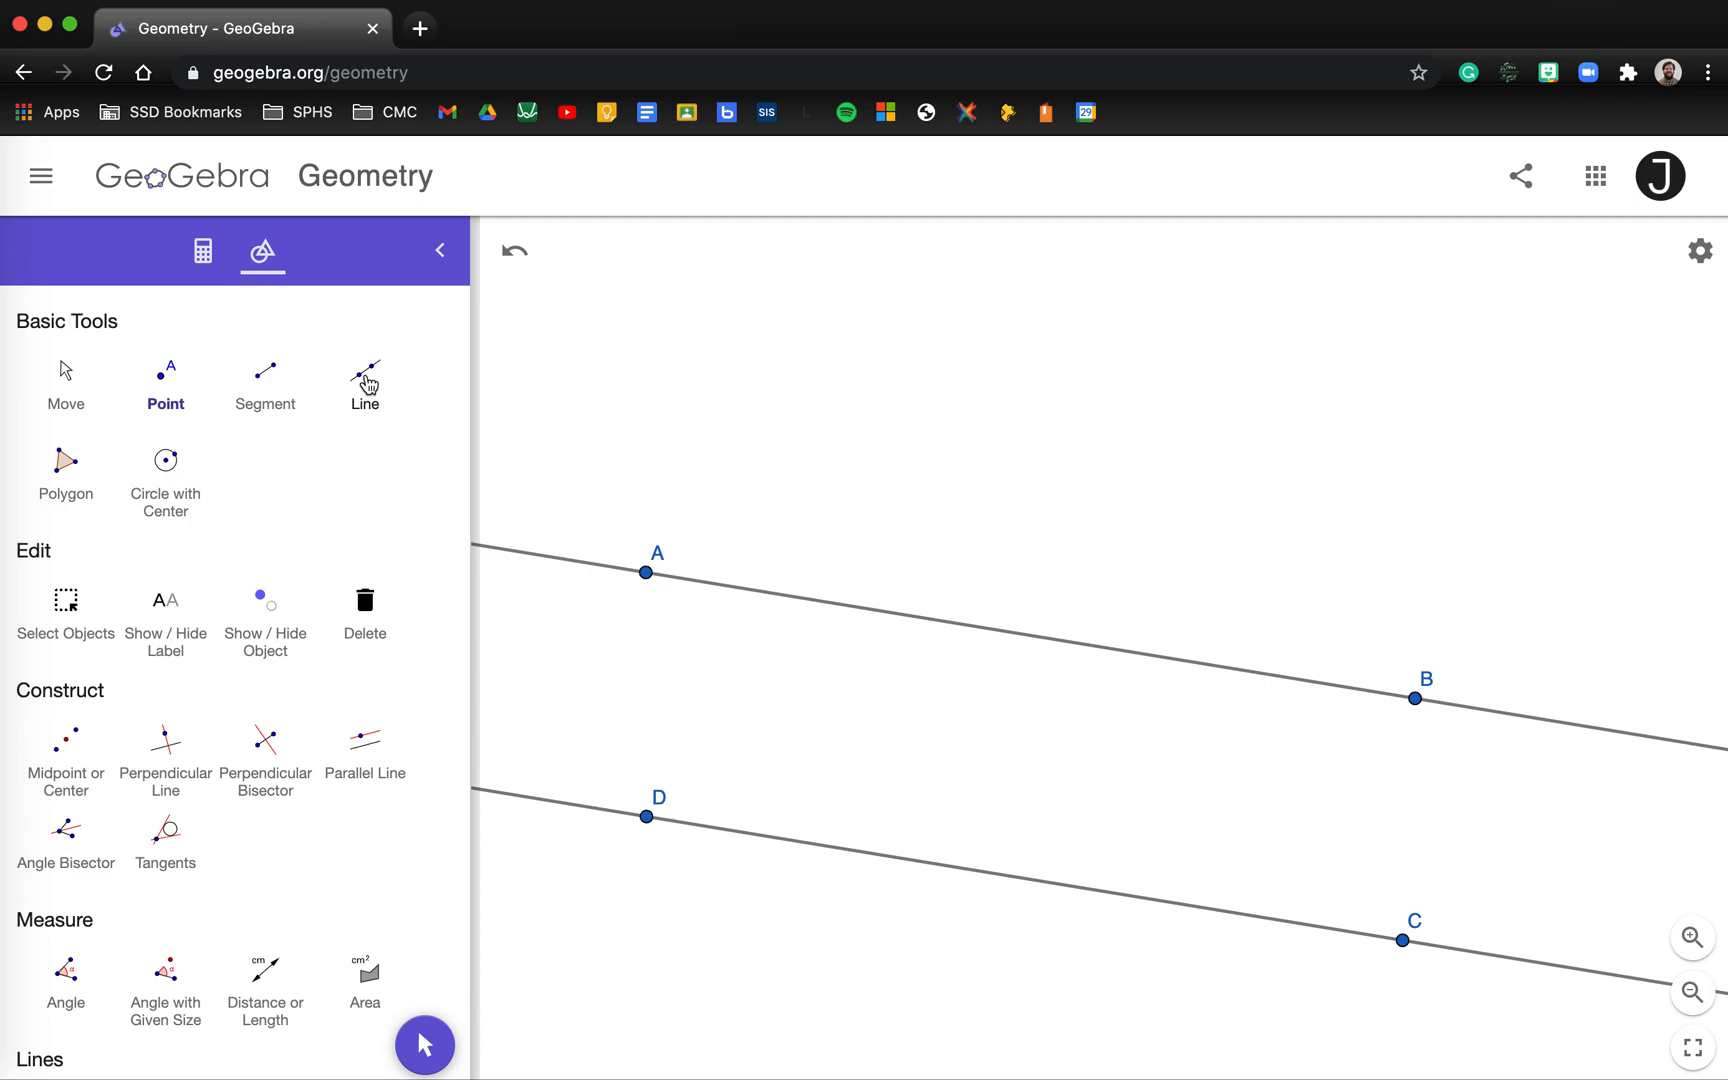
- Draw a steep transversal line crossing both parallel lines, with one defining point above them and one below
left_click(366, 380)
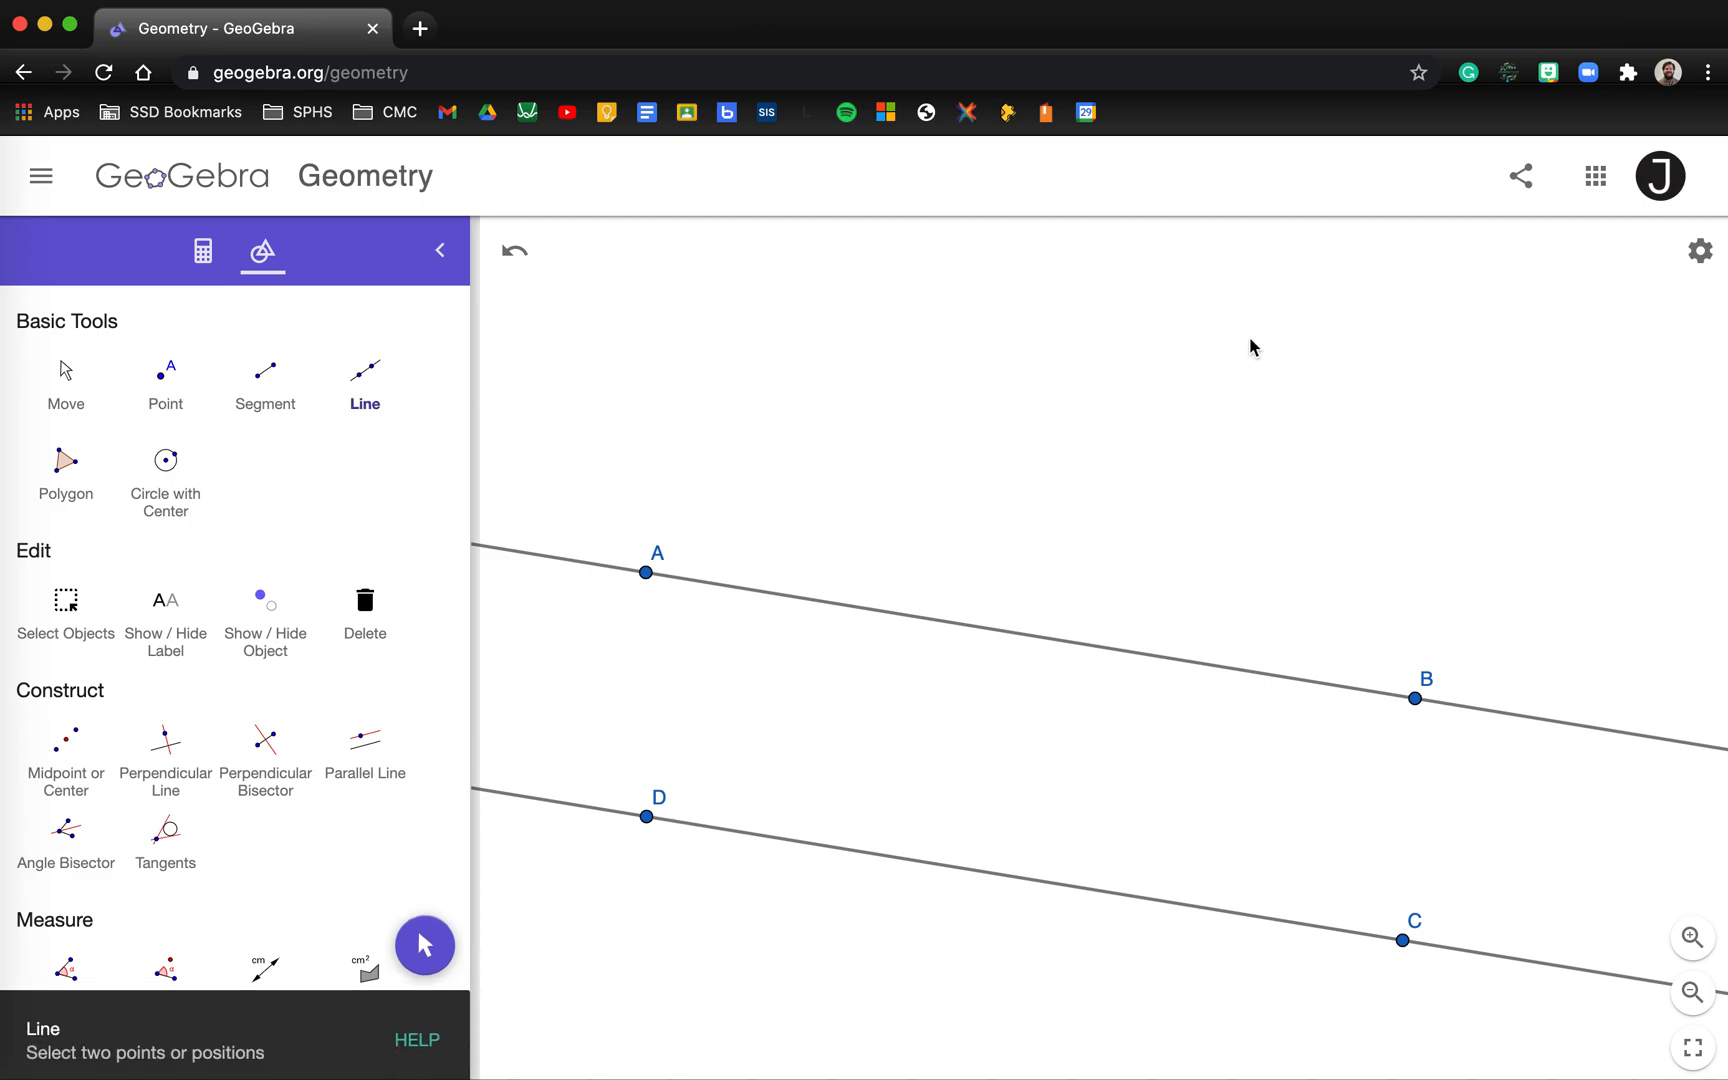
left_click(835, 314)
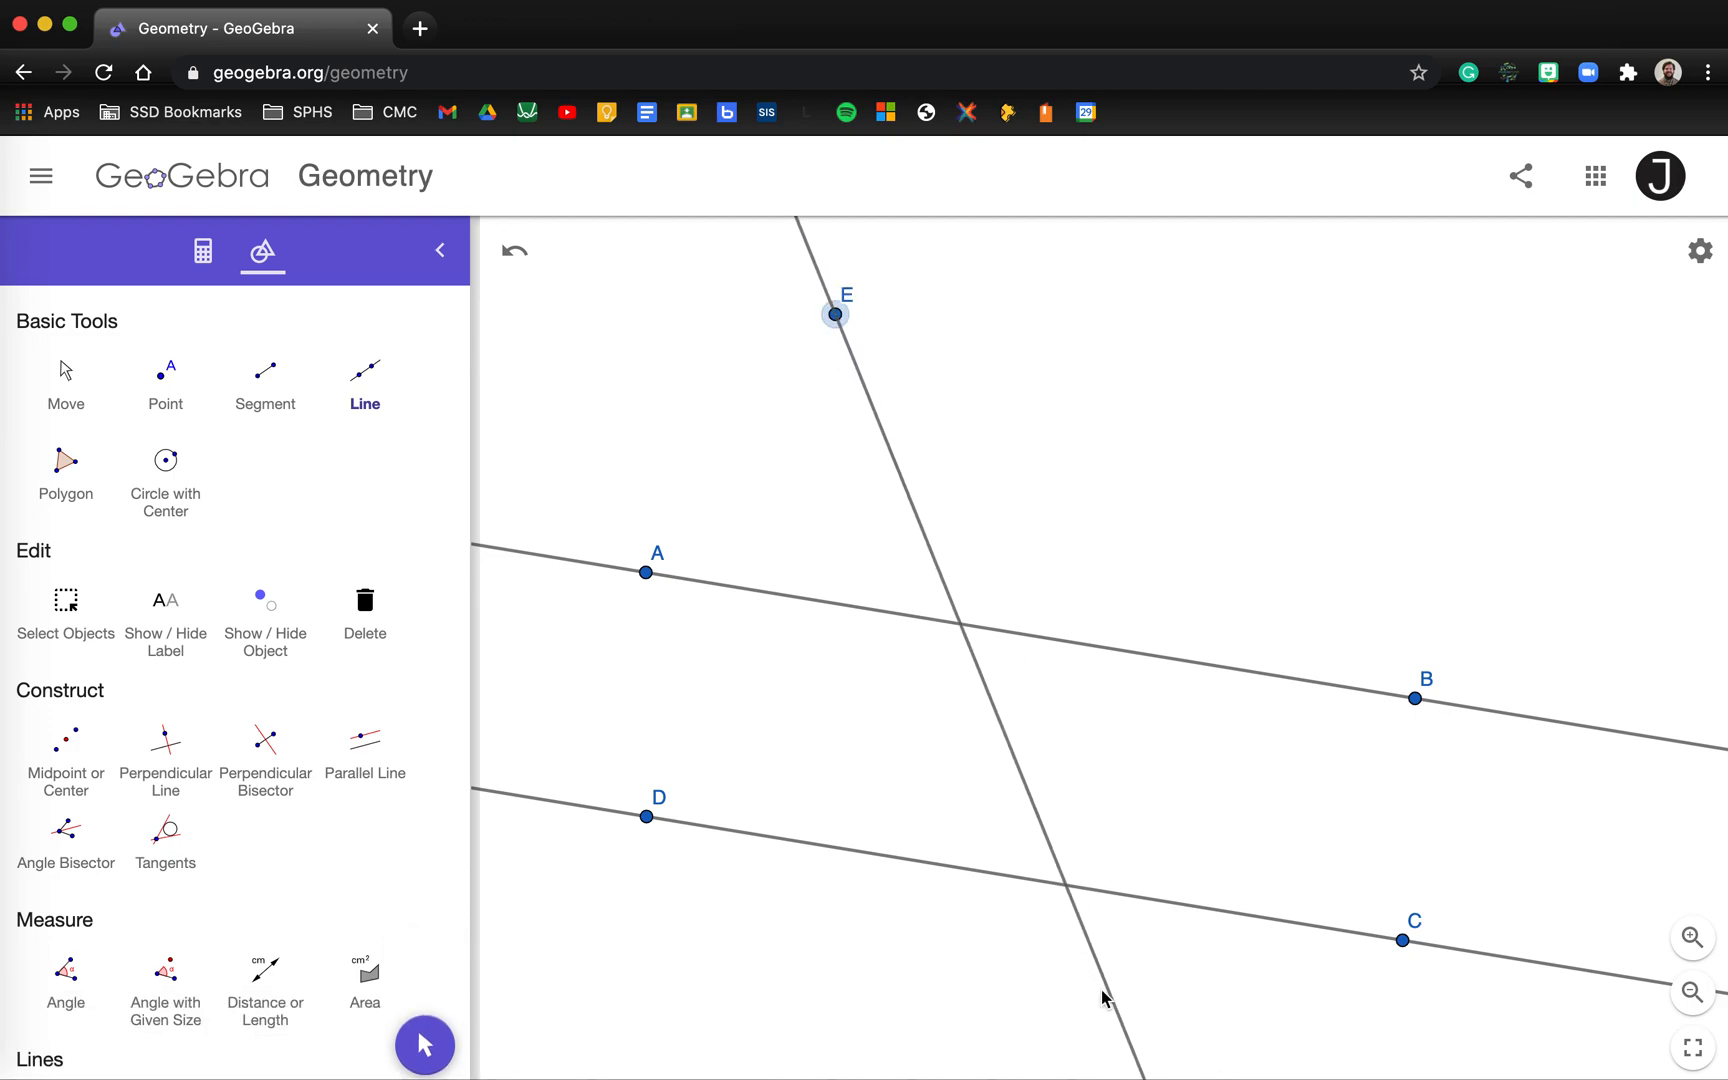
left_click(1092, 1023)
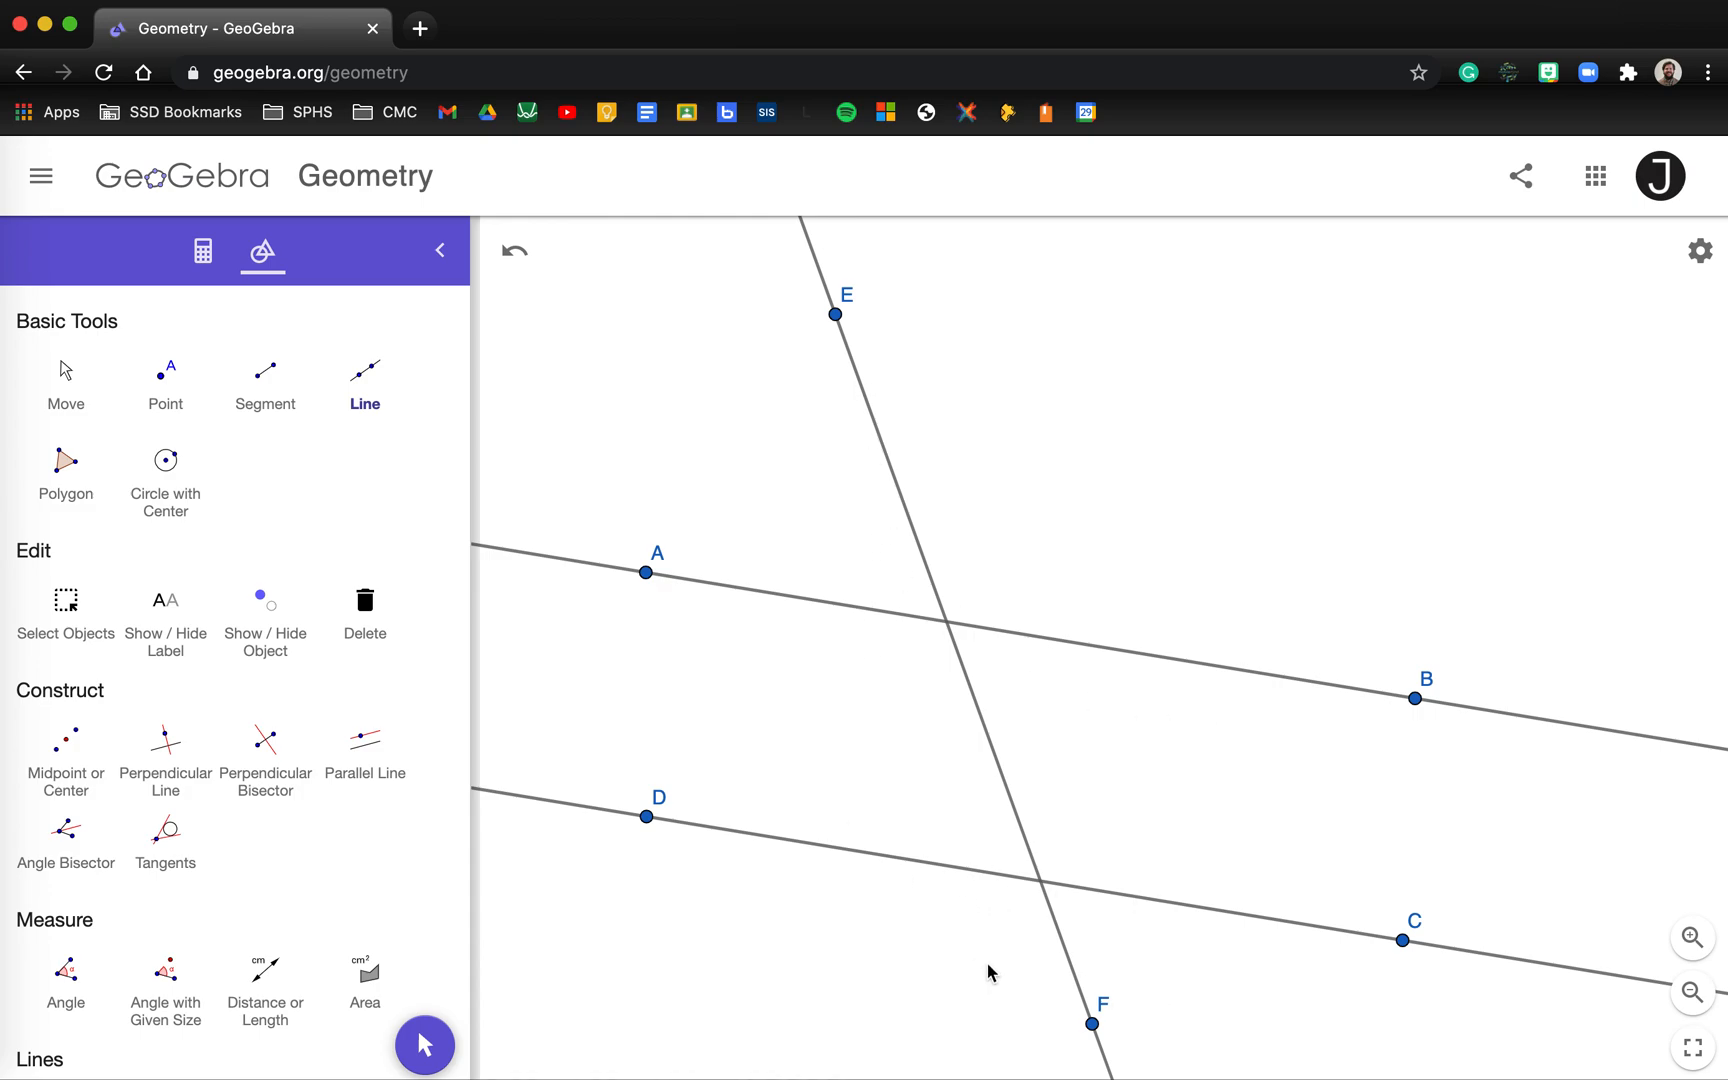
- Place points at the two intersections of transversal EF with the parallel lines AB and DC
left_click(165, 375)
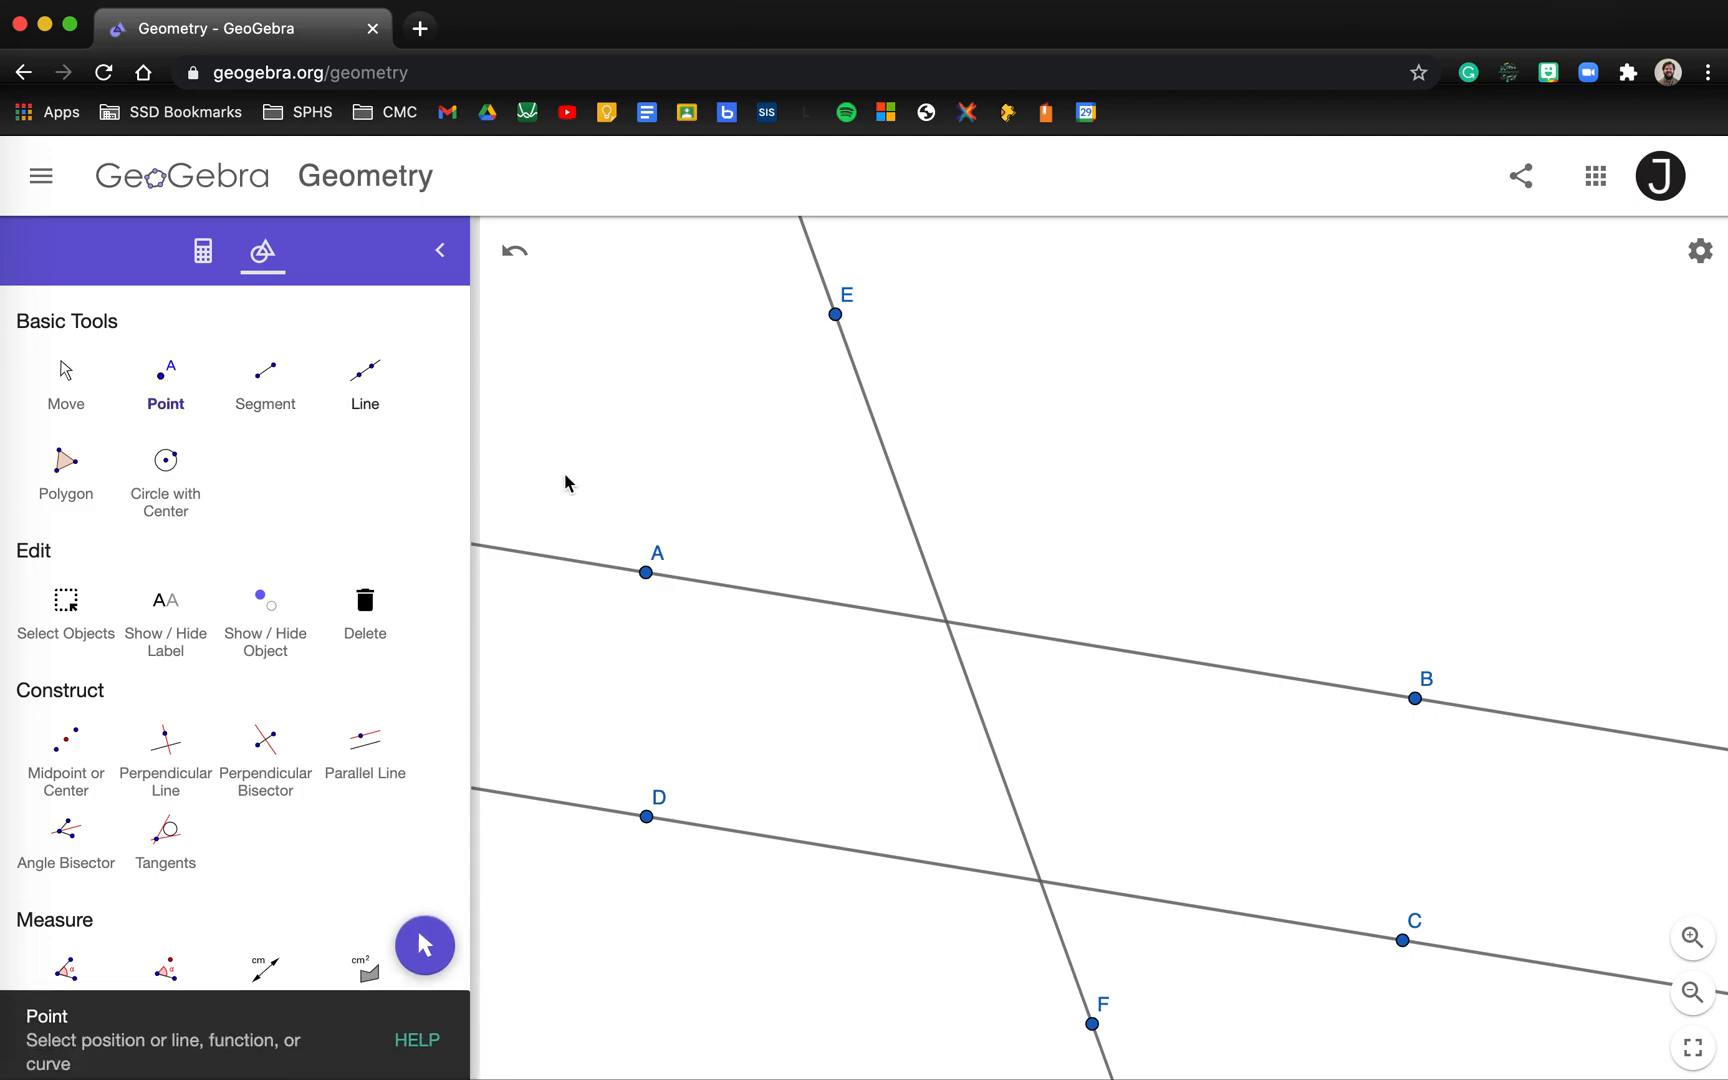
left_click(948, 624)
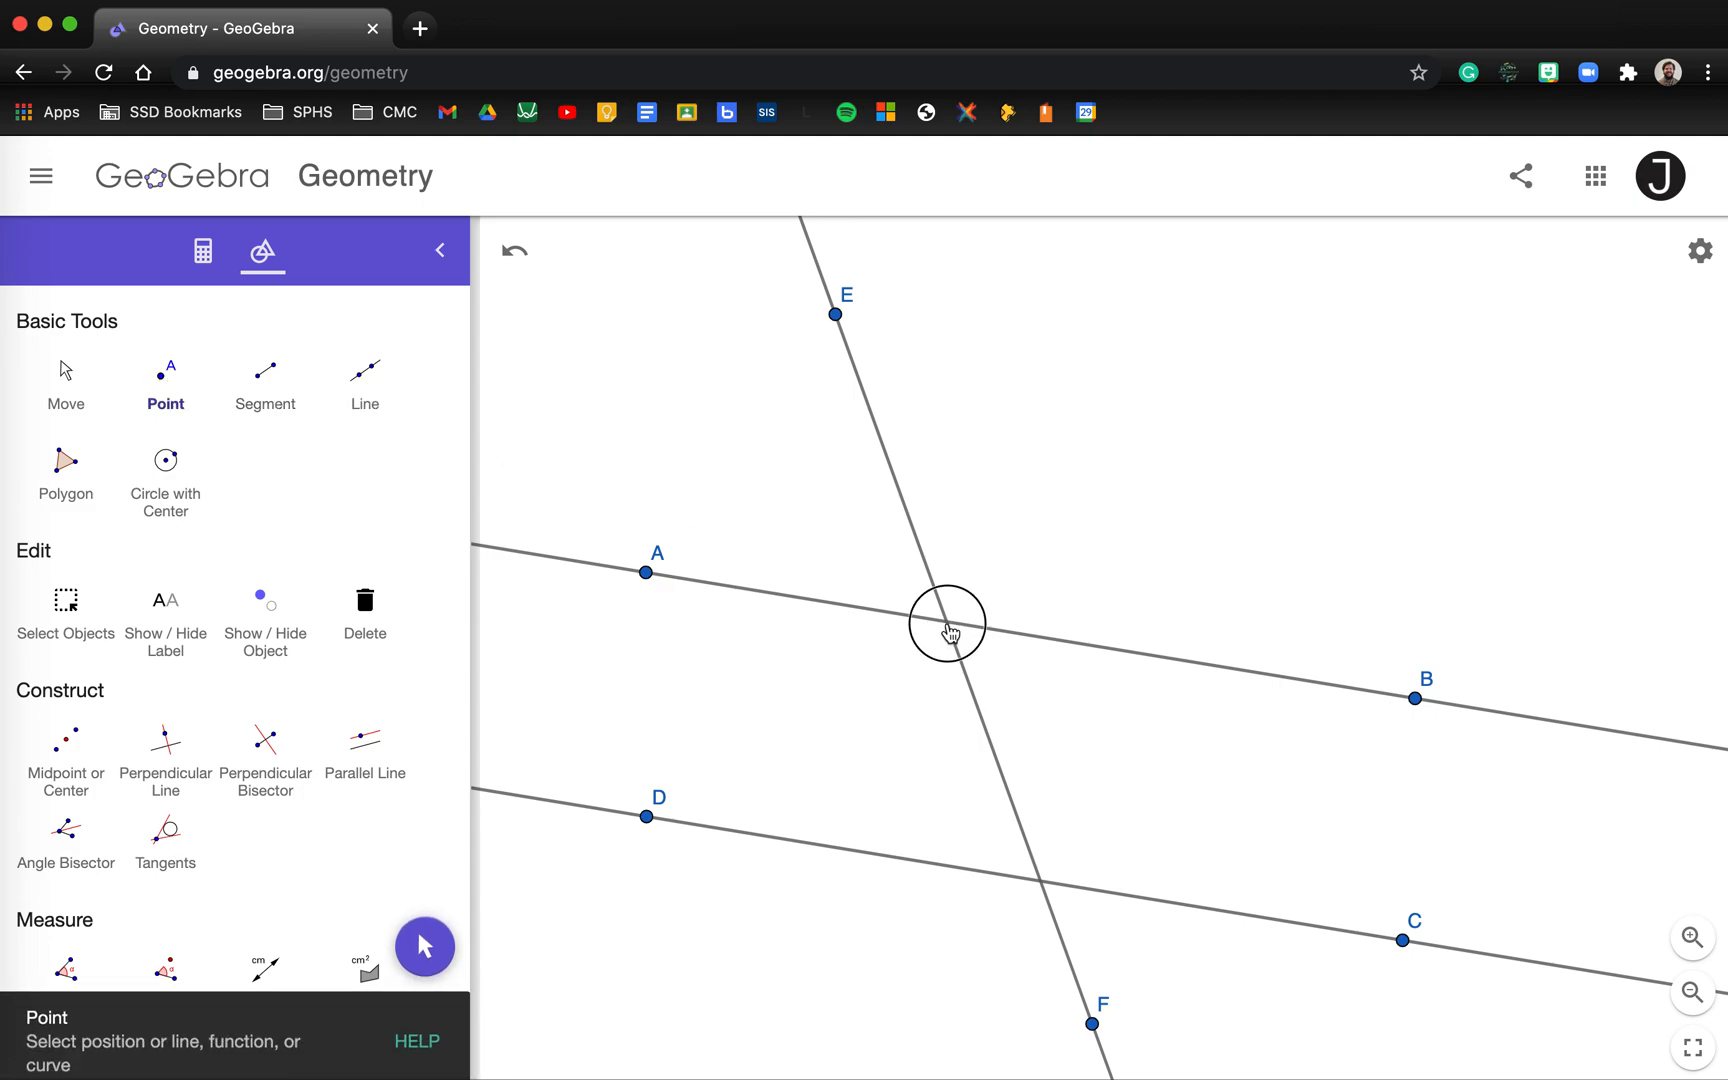
left_click(1041, 882)
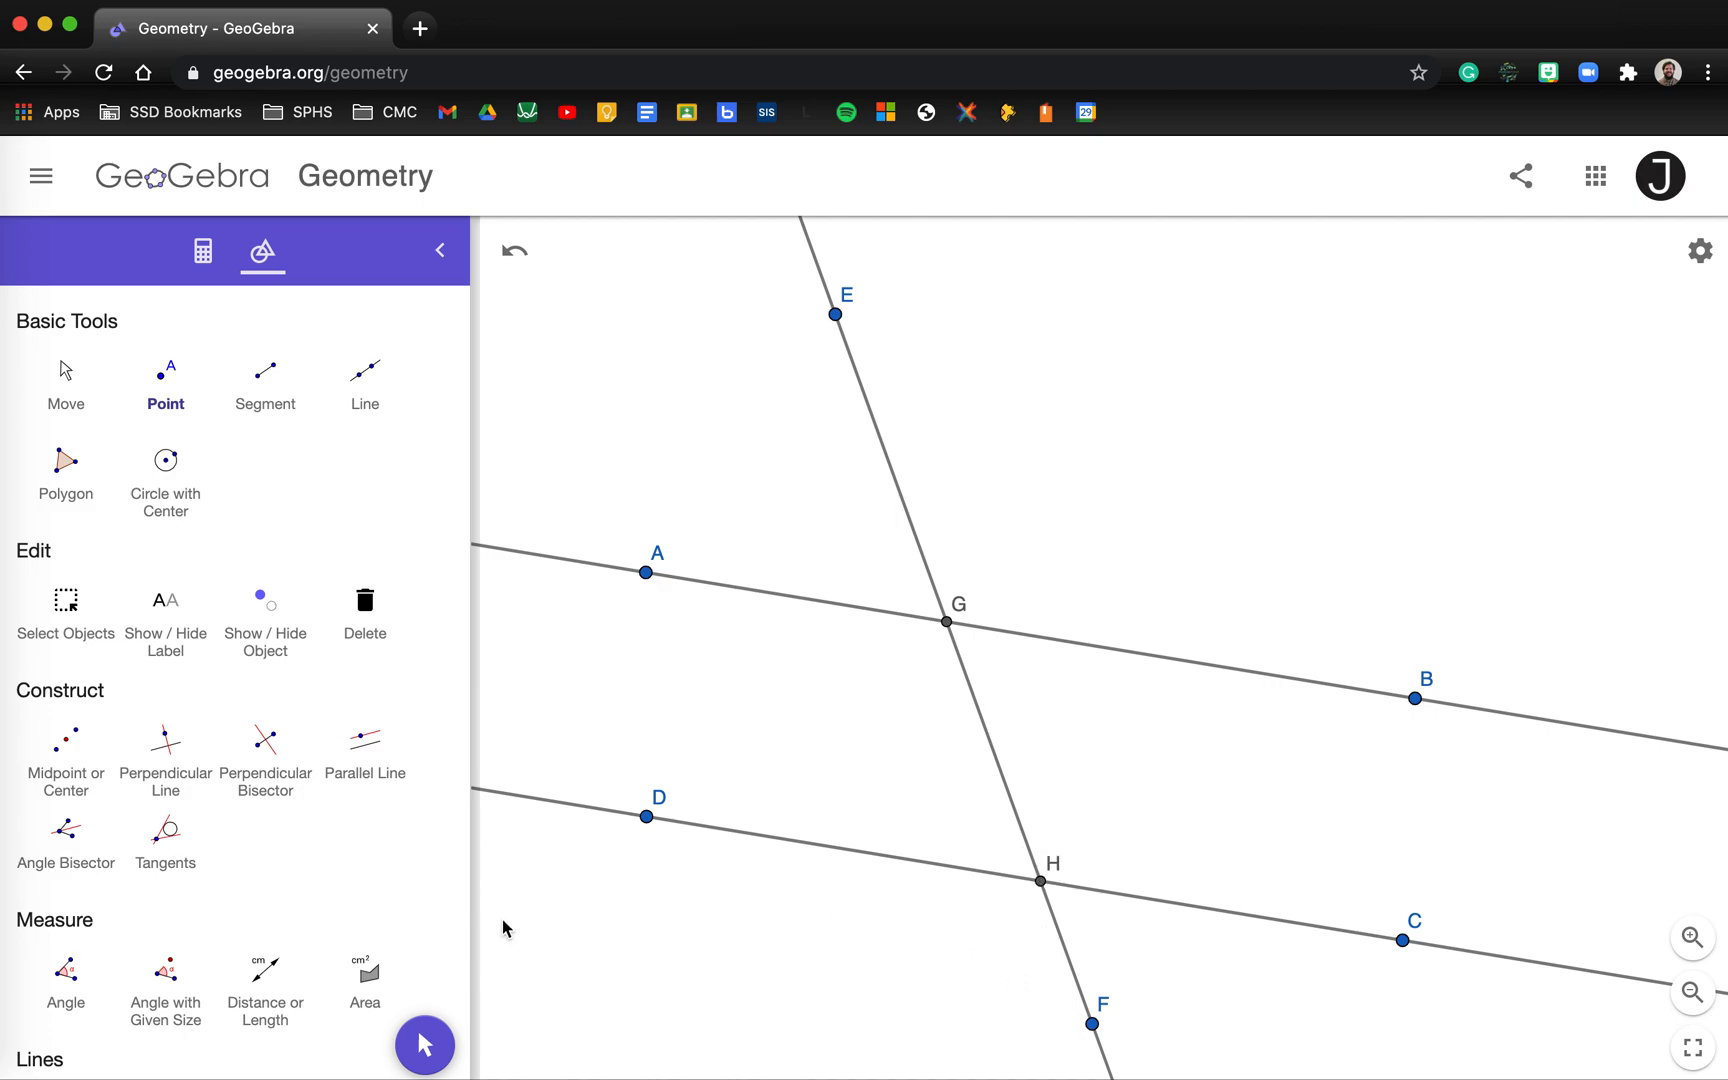
- Measure angle AGE at the upper intersection and move its value label clear of the vertex, outside the arc
left_click(425, 1045)
left_click_drag(687, 988, 758, 966)
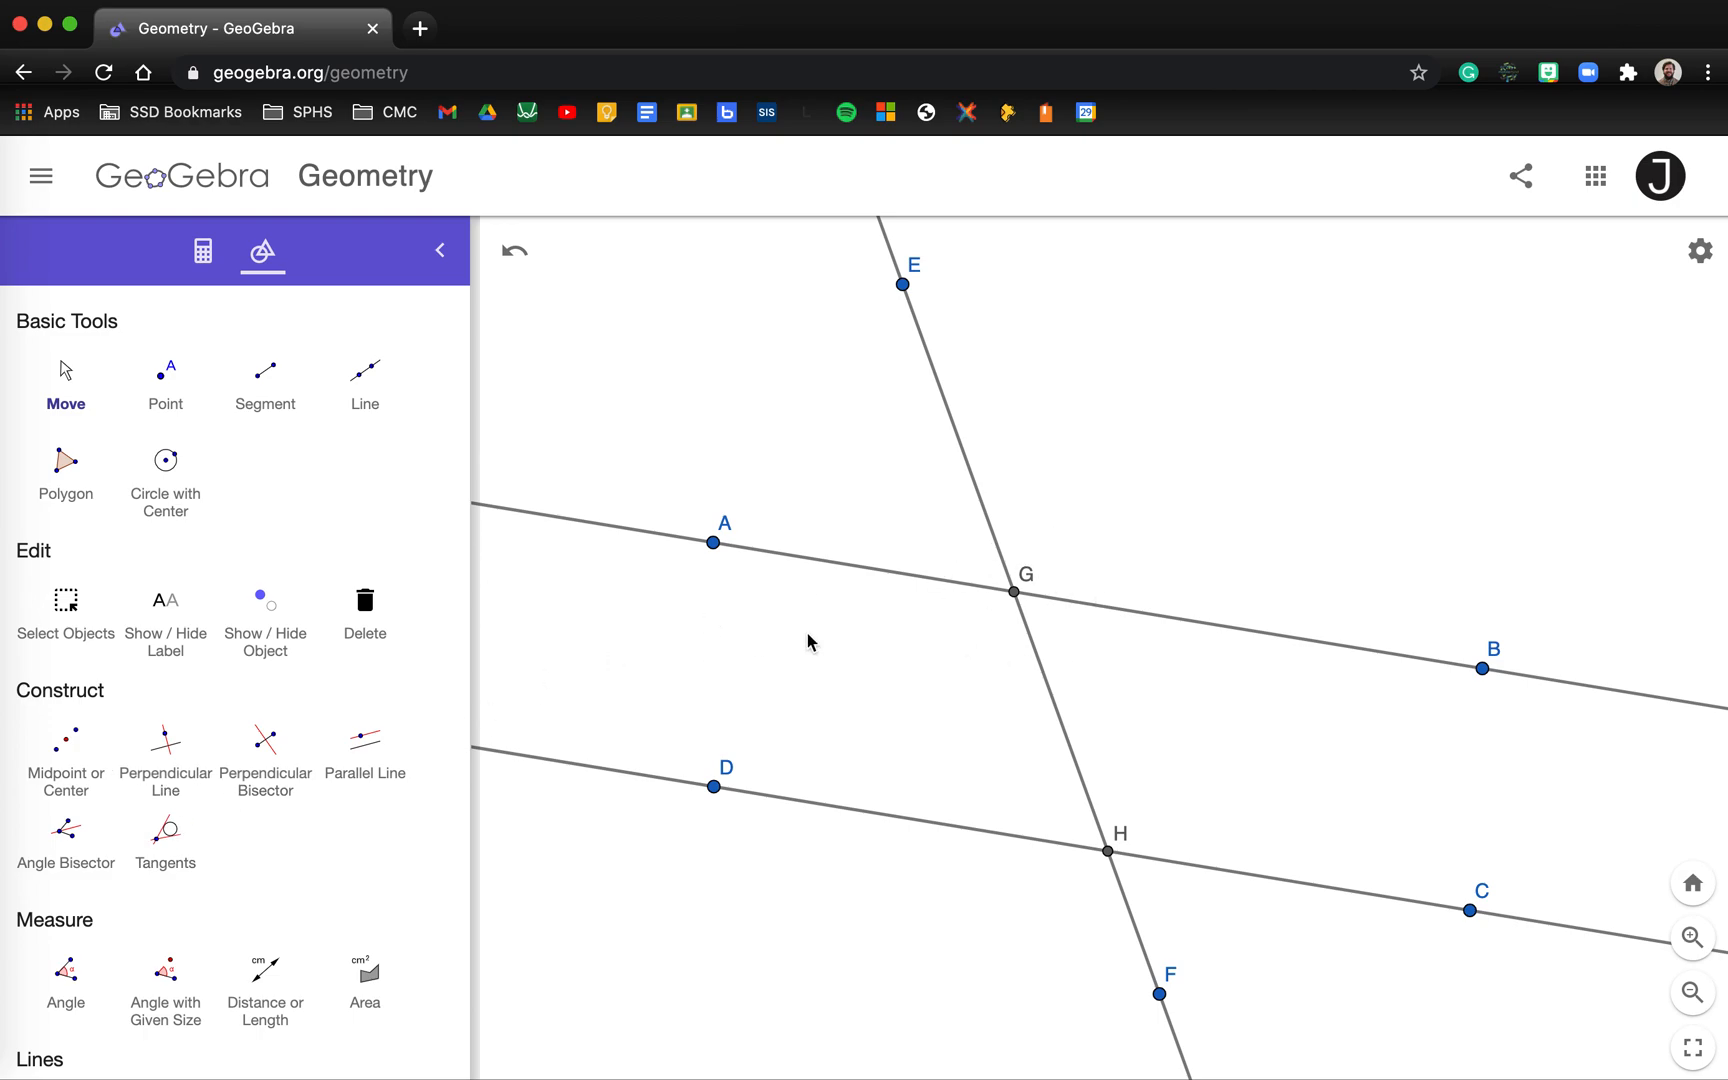
left_click(66, 975)
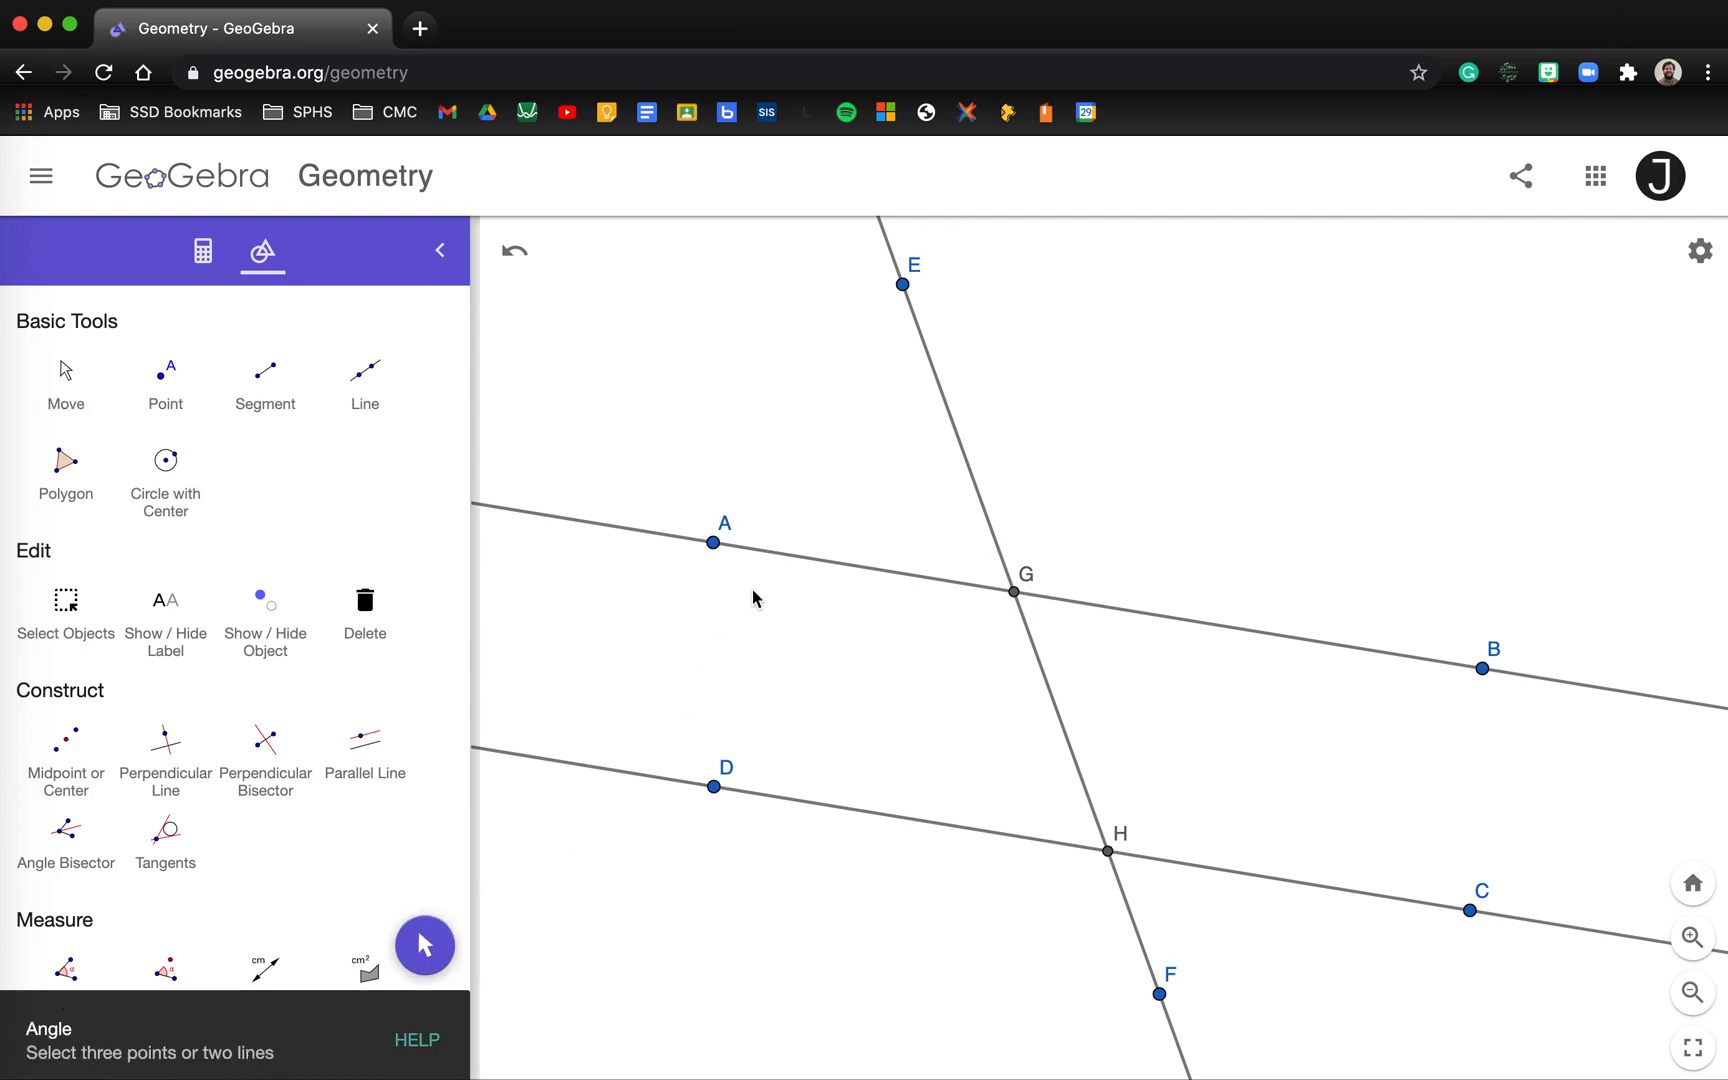
left_click(713, 544)
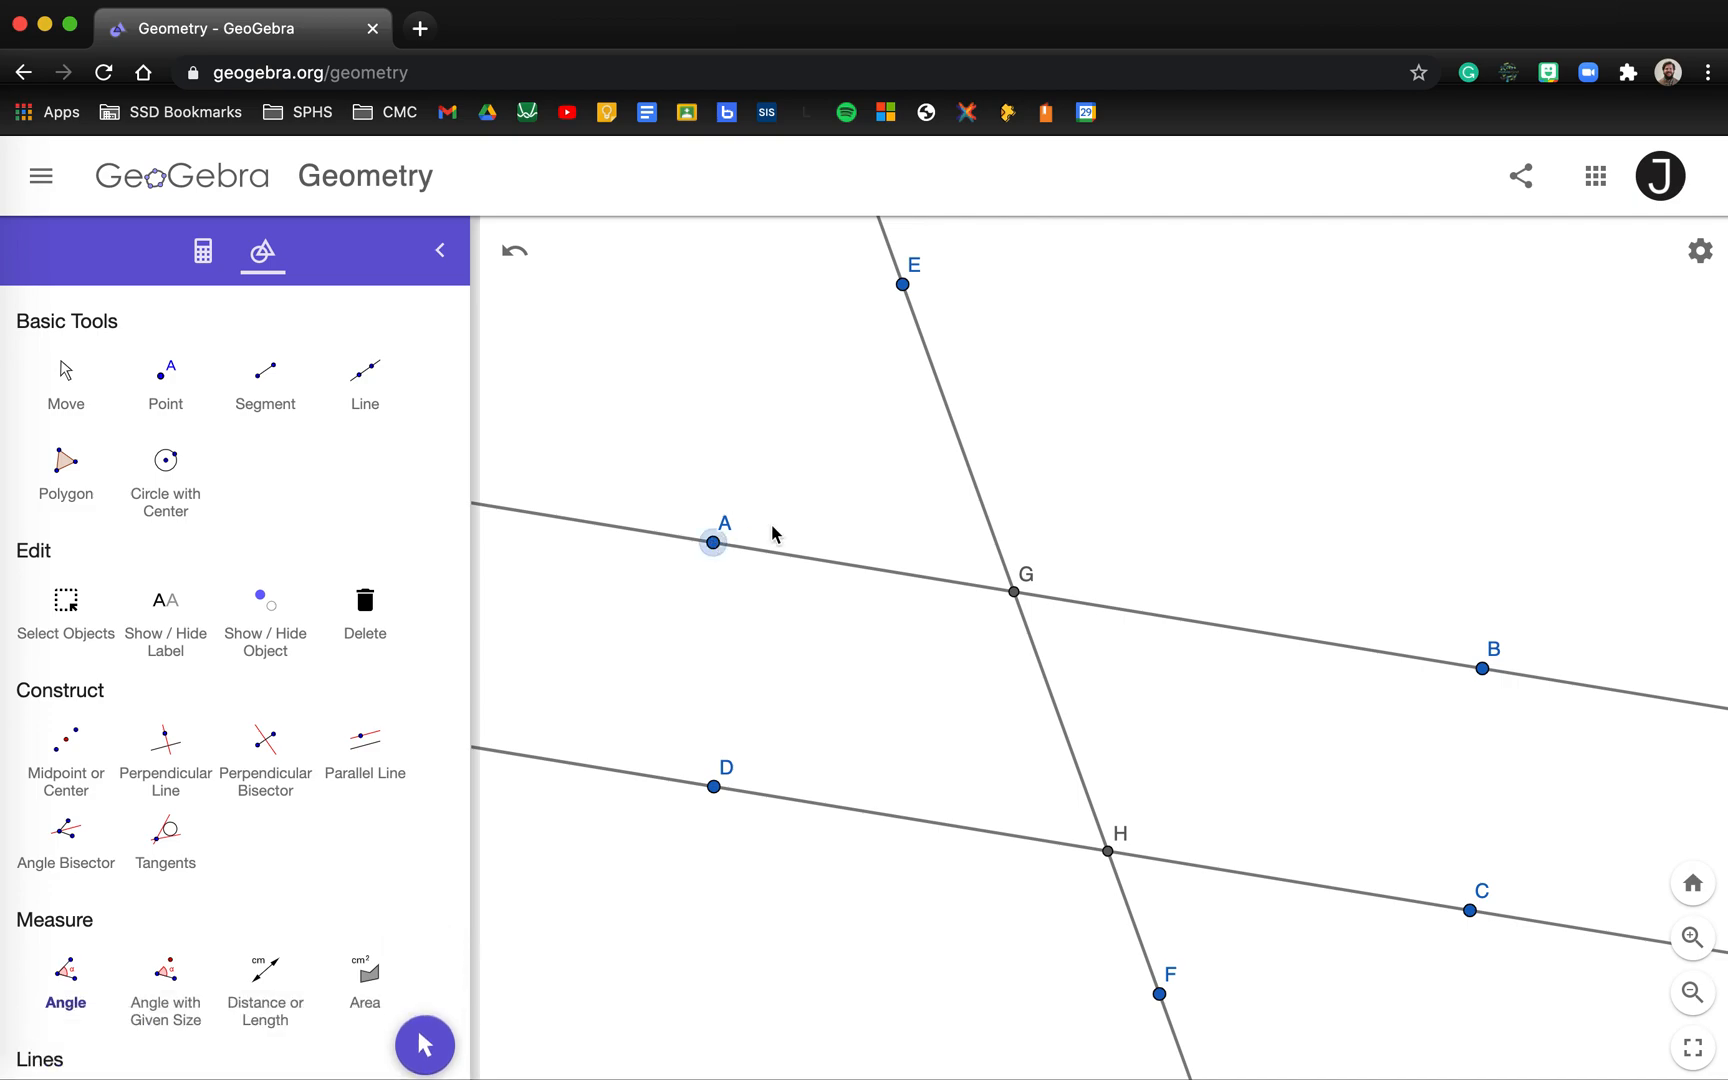
left_click(1015, 593)
left_click(902, 285)
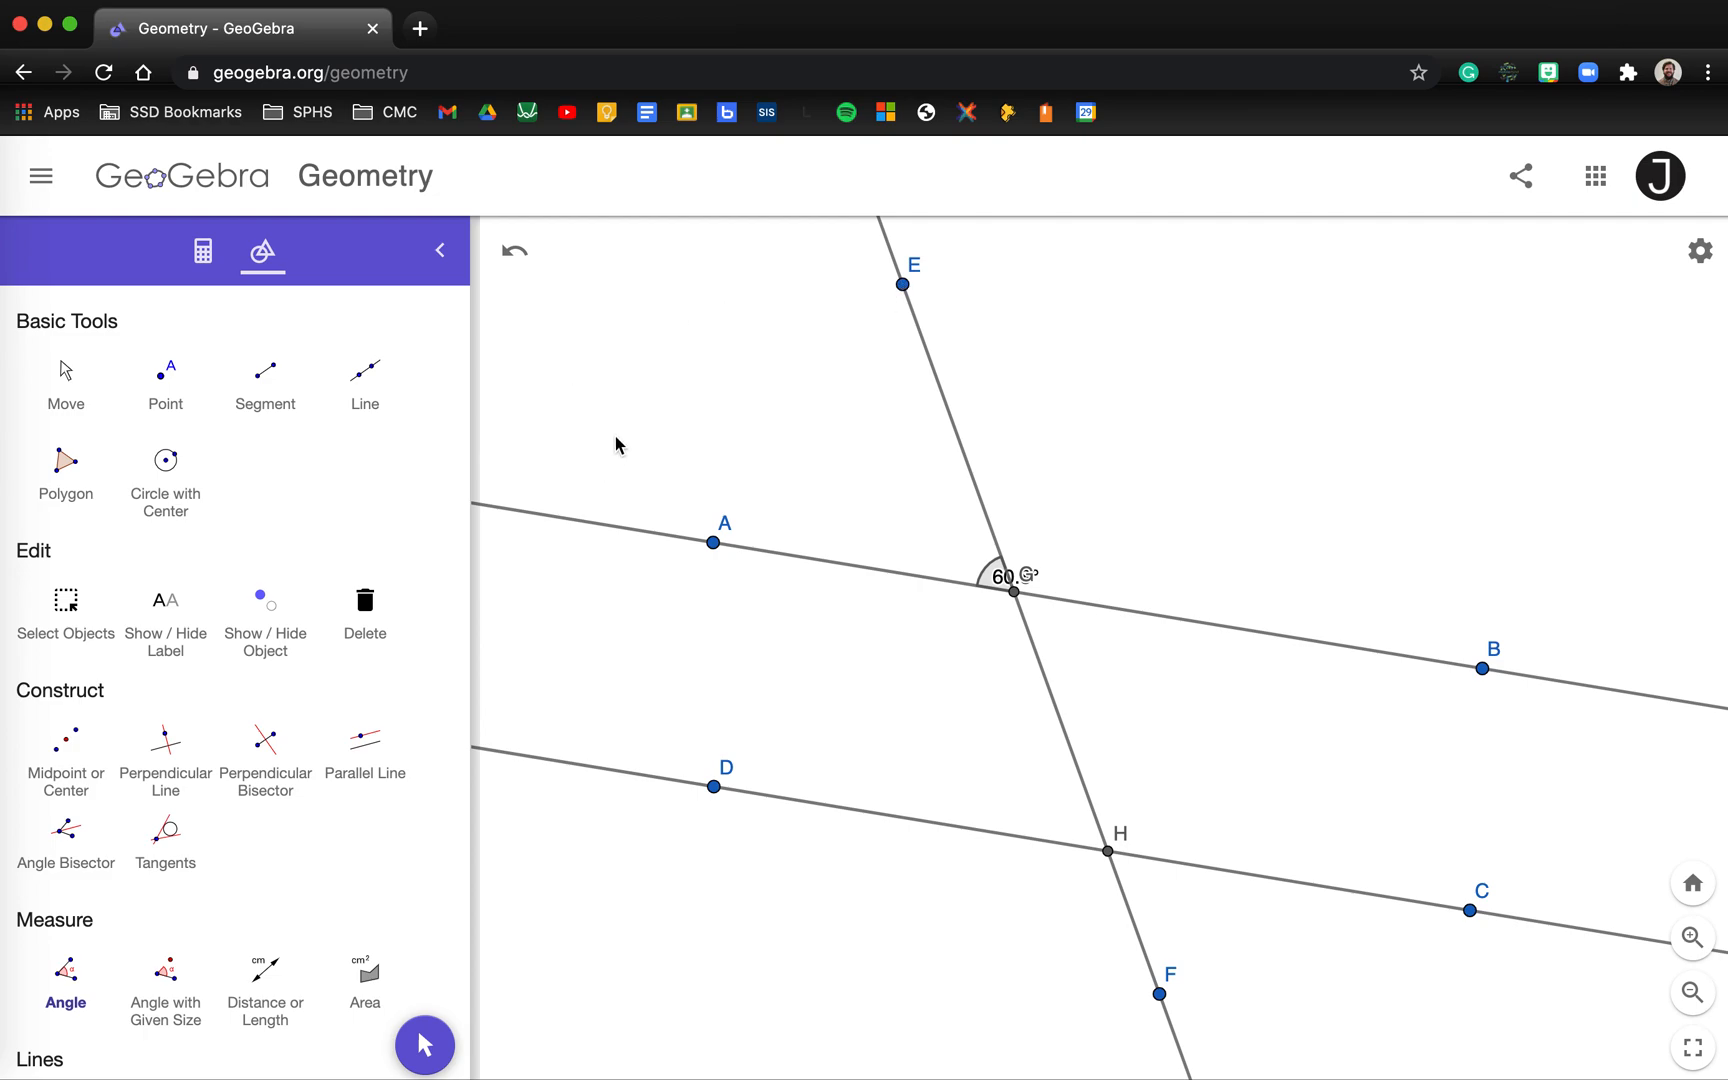
left_click(425, 1044)
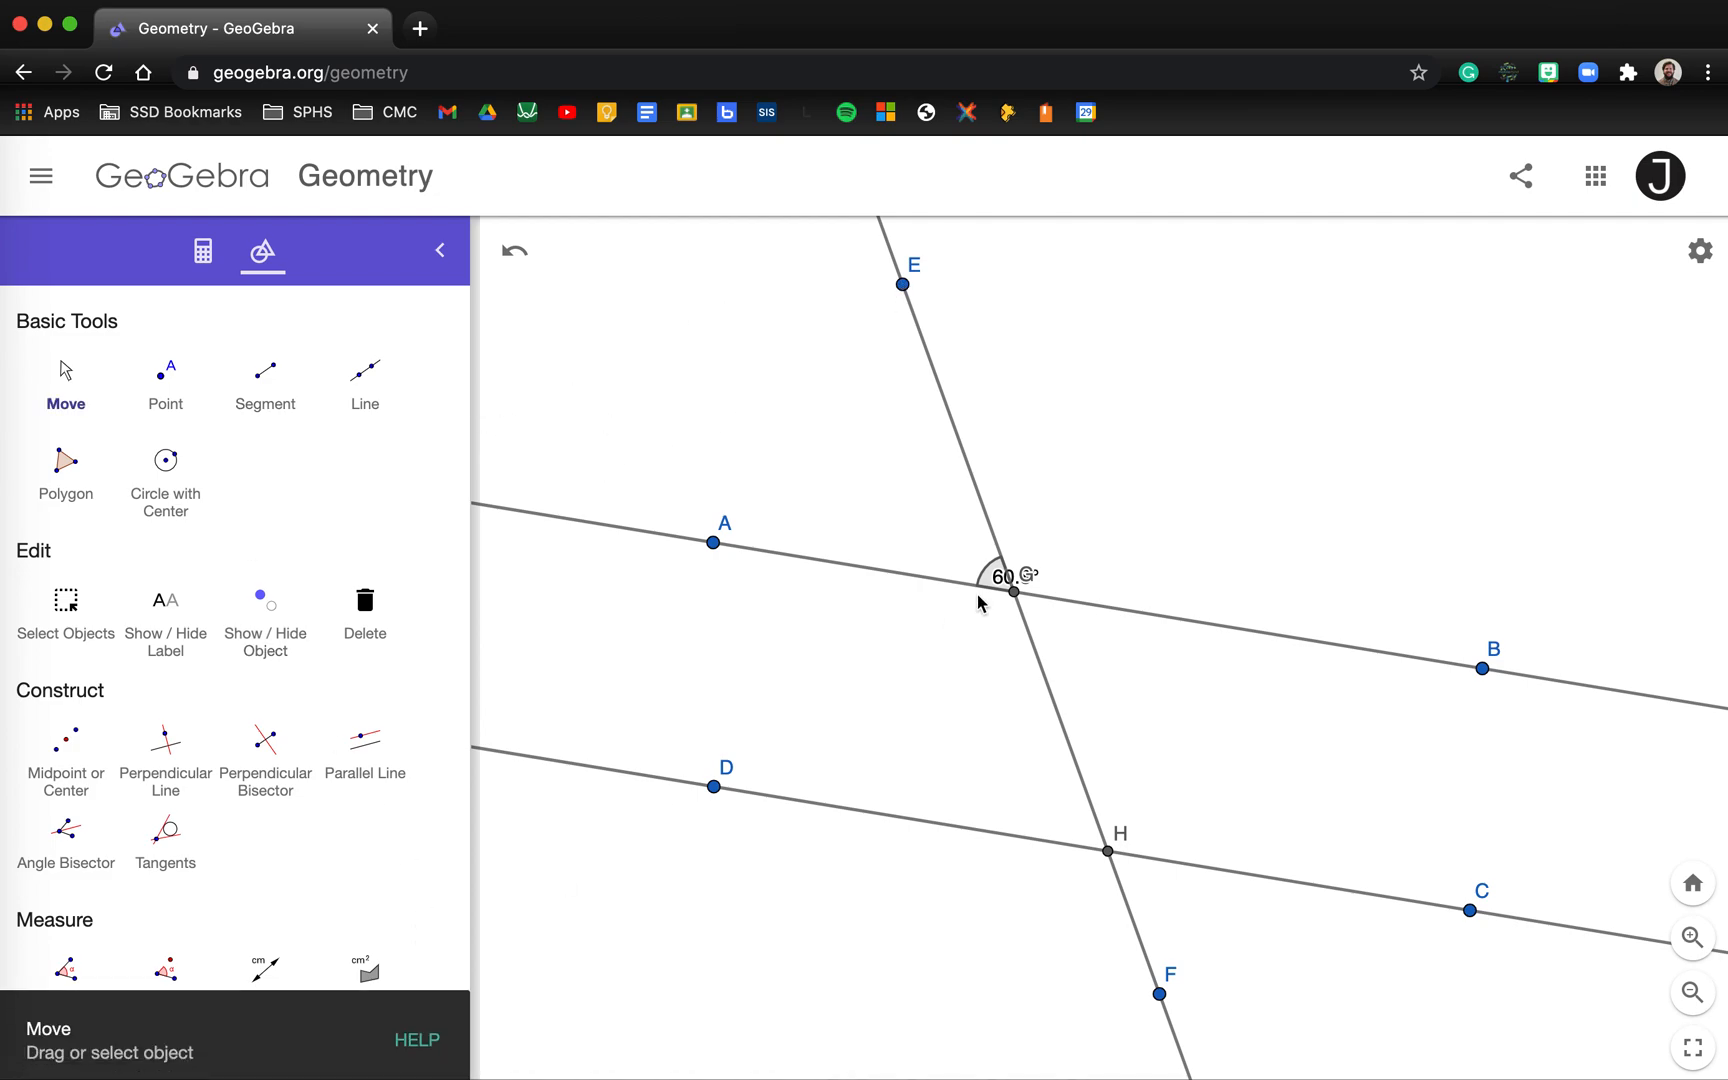
left_click_drag(994, 578, 943, 553)
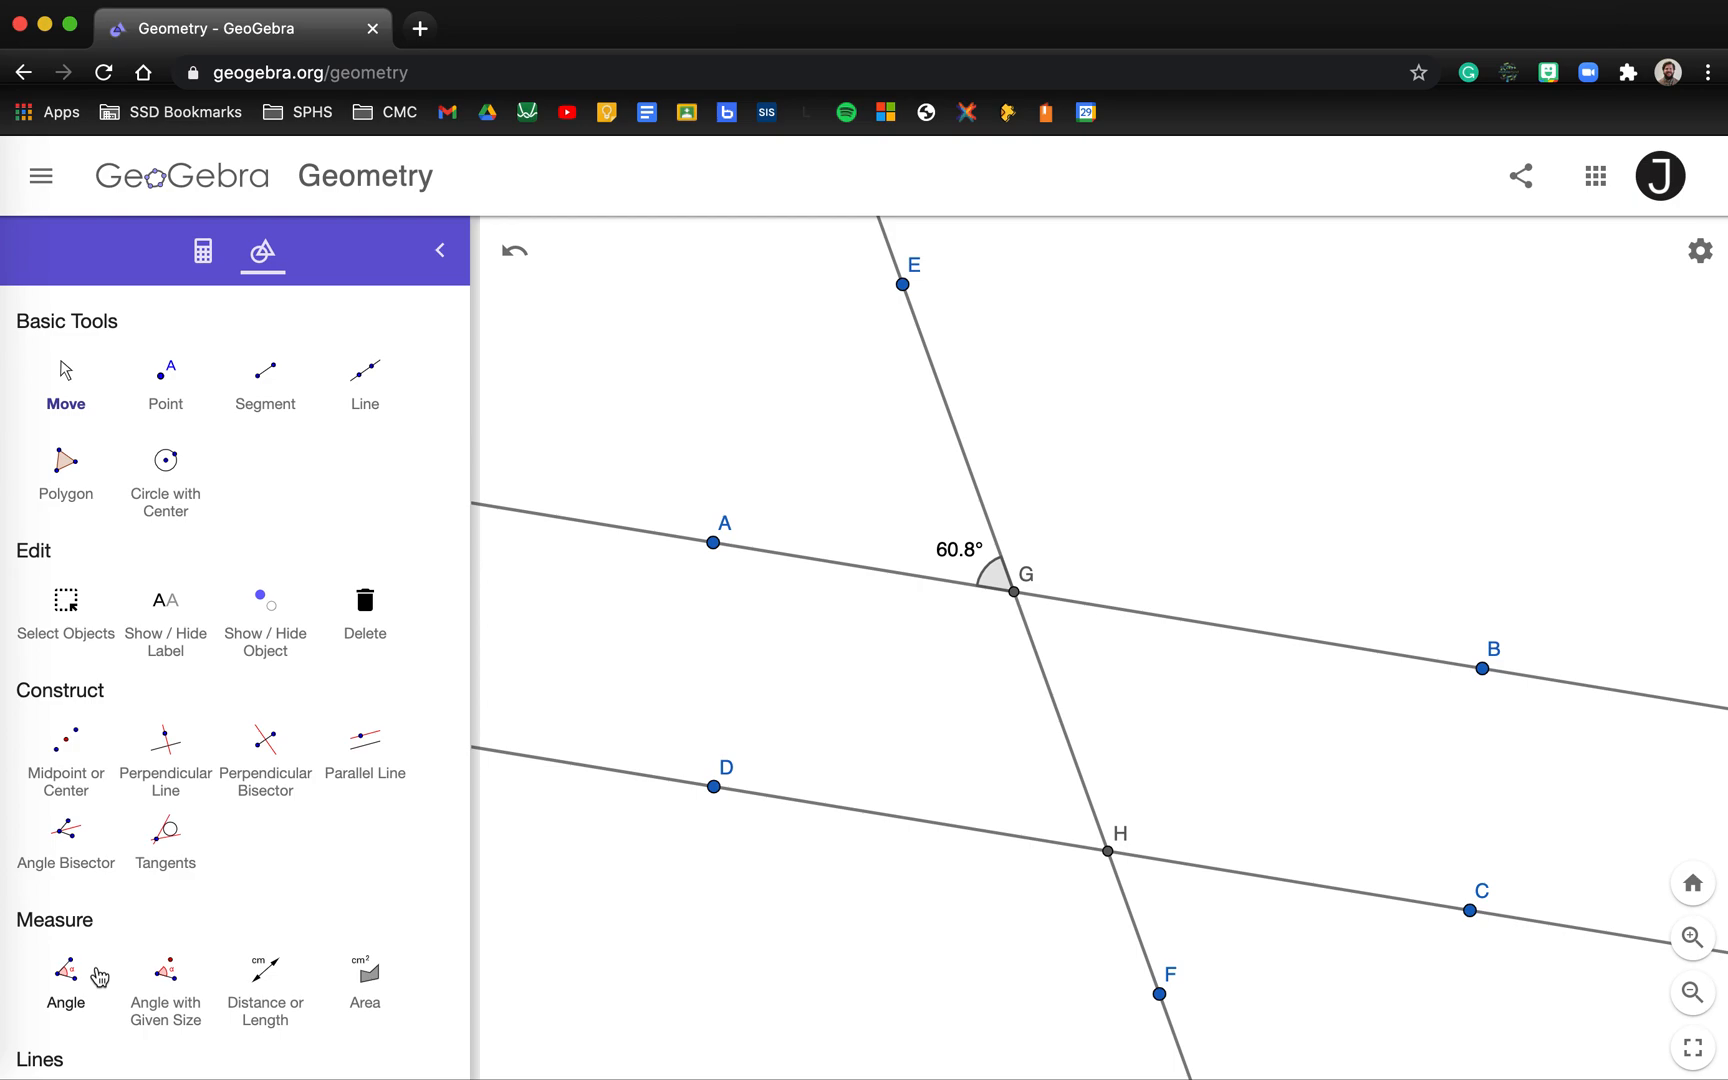
- Measure angle EGB at the upper intersection and move its value label away from the G label
left_click(68, 975)
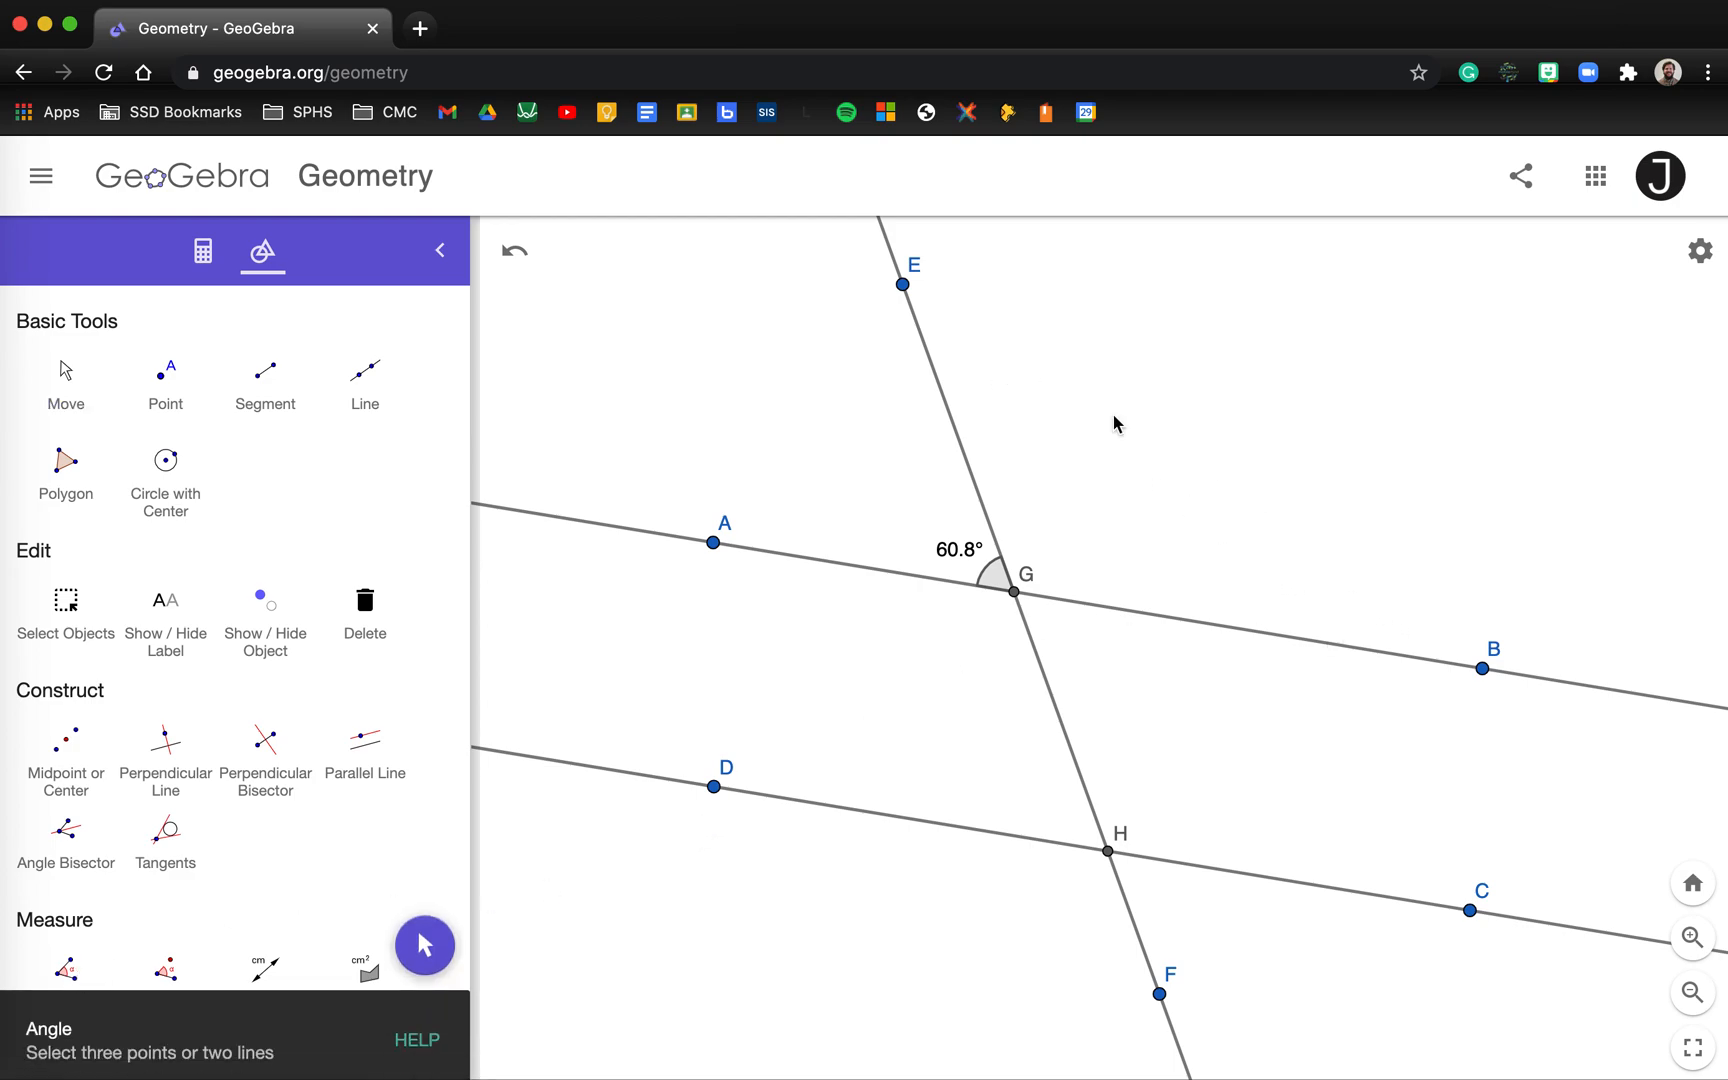
left_click(902, 284)
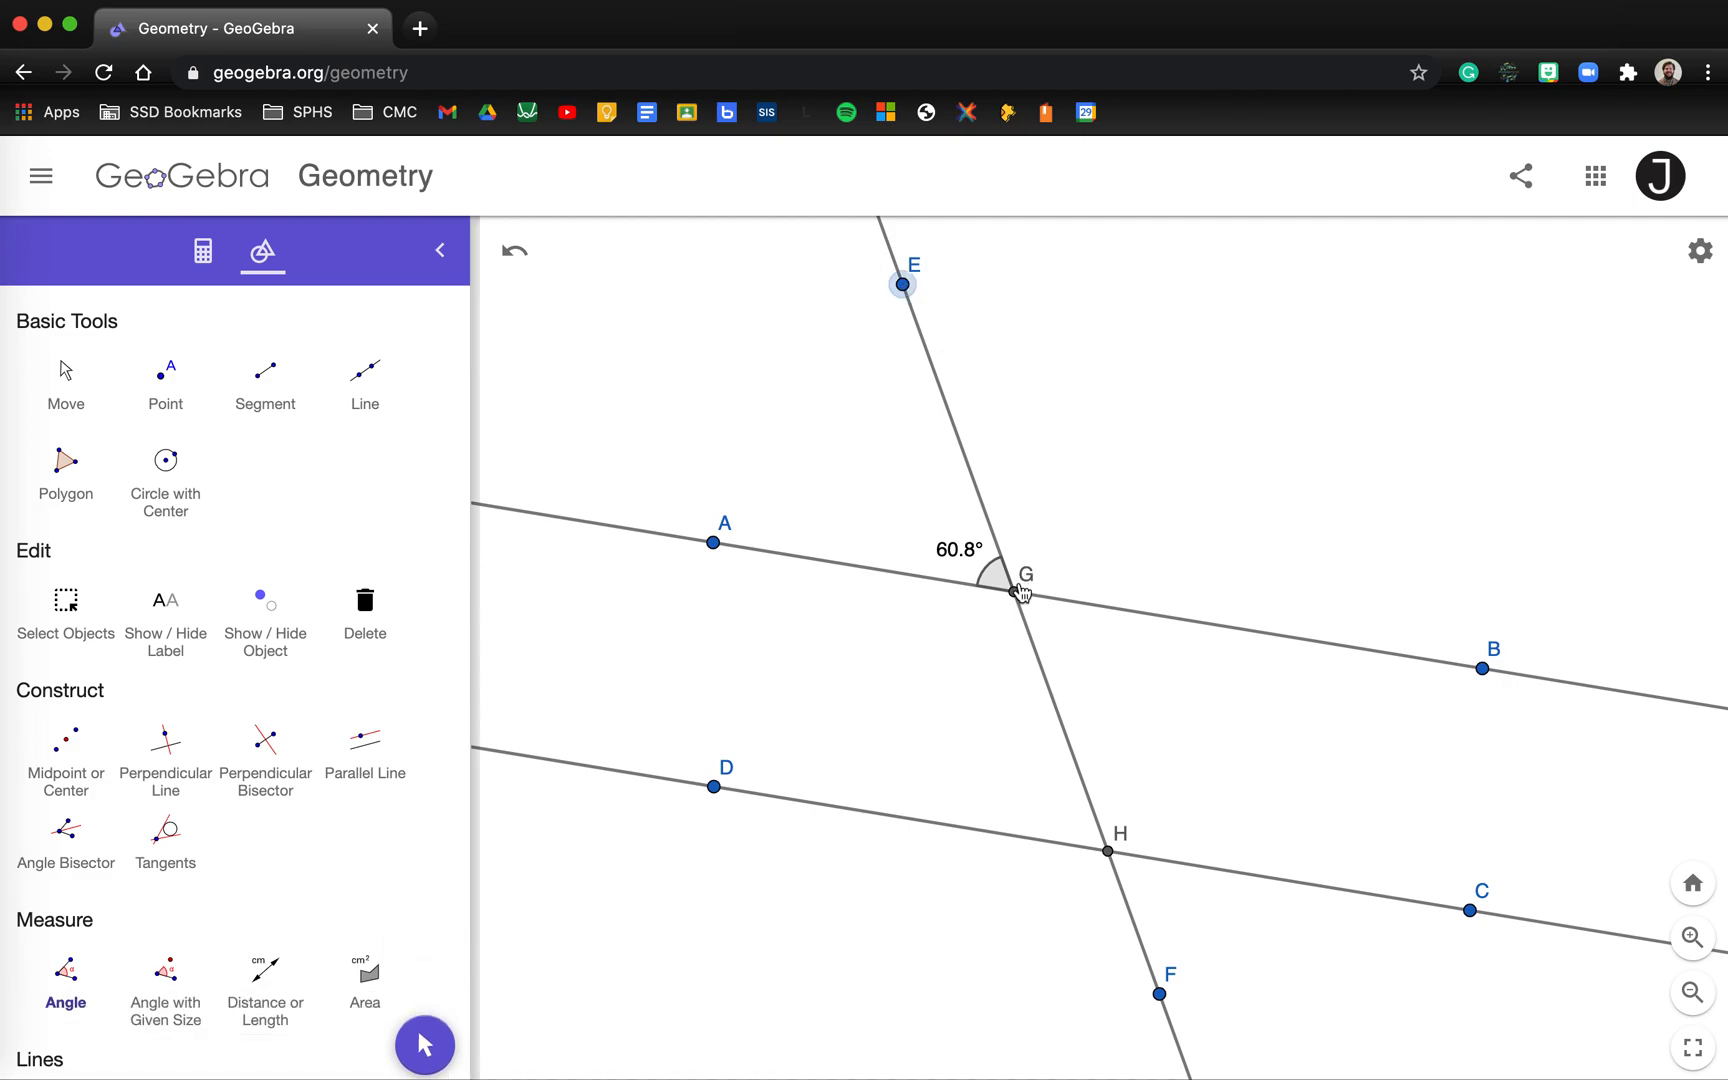
left_click(1016, 591)
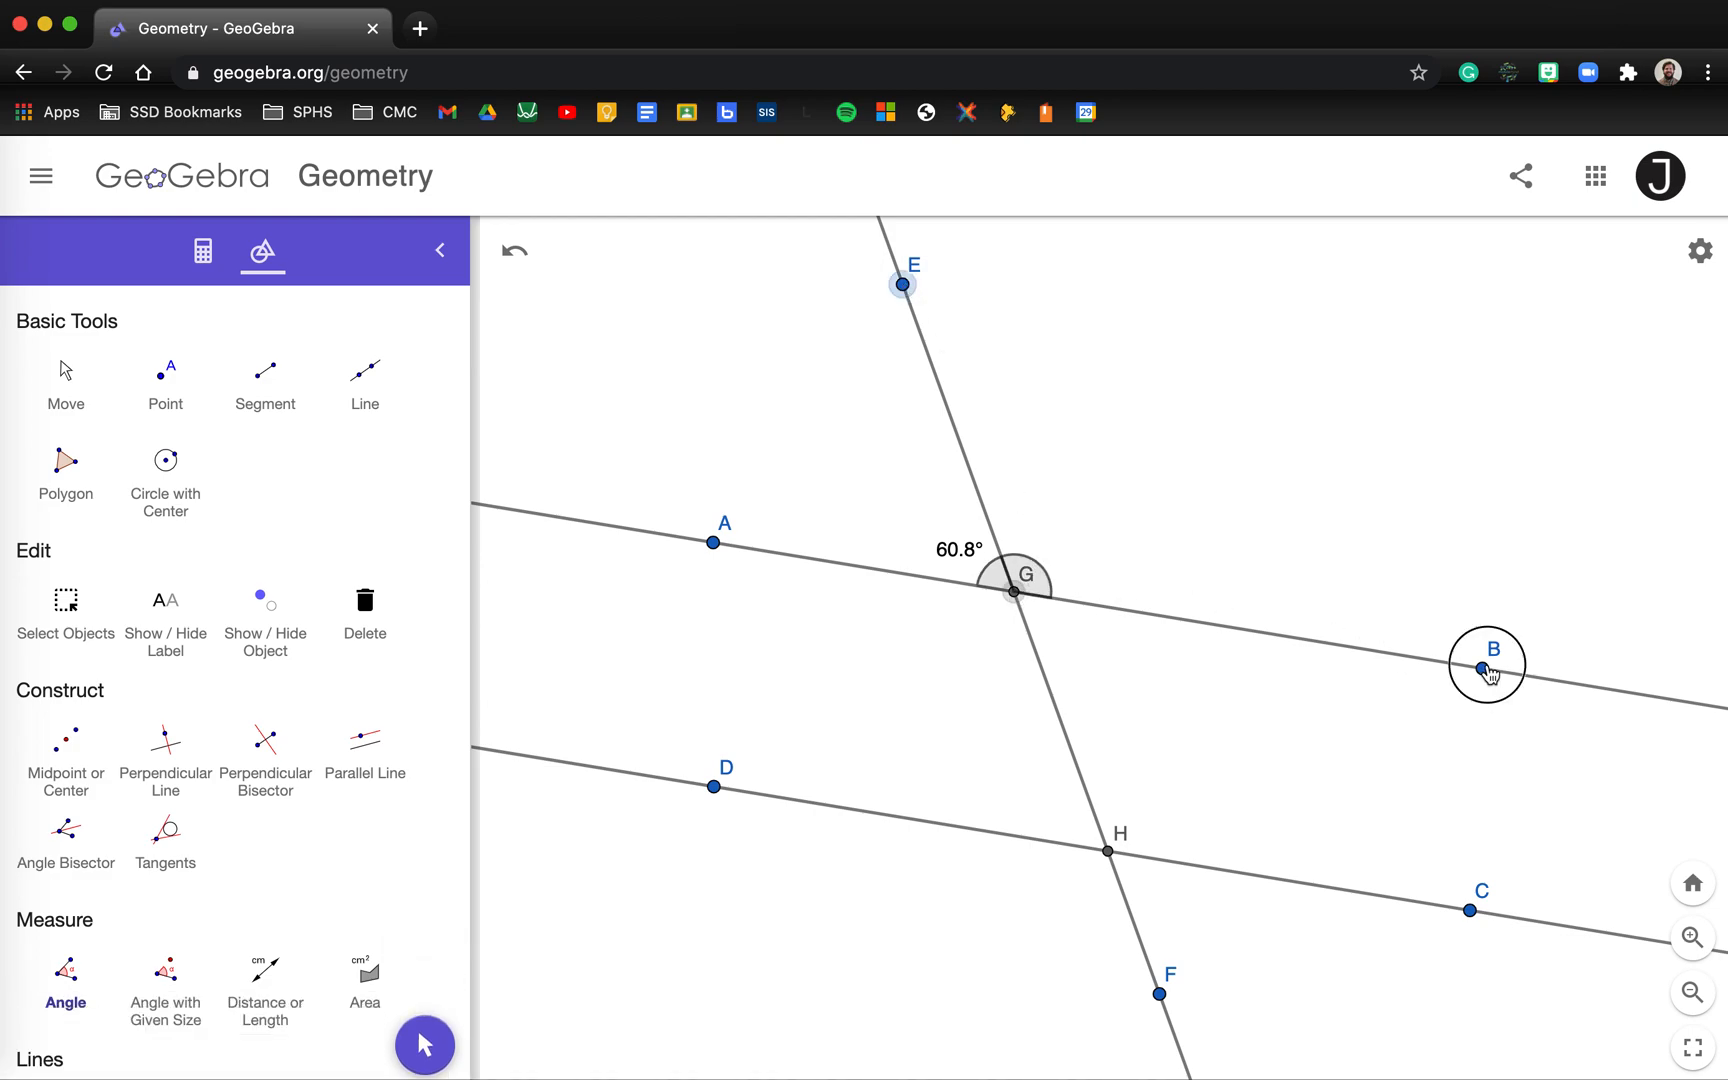
left_click(1486, 670)
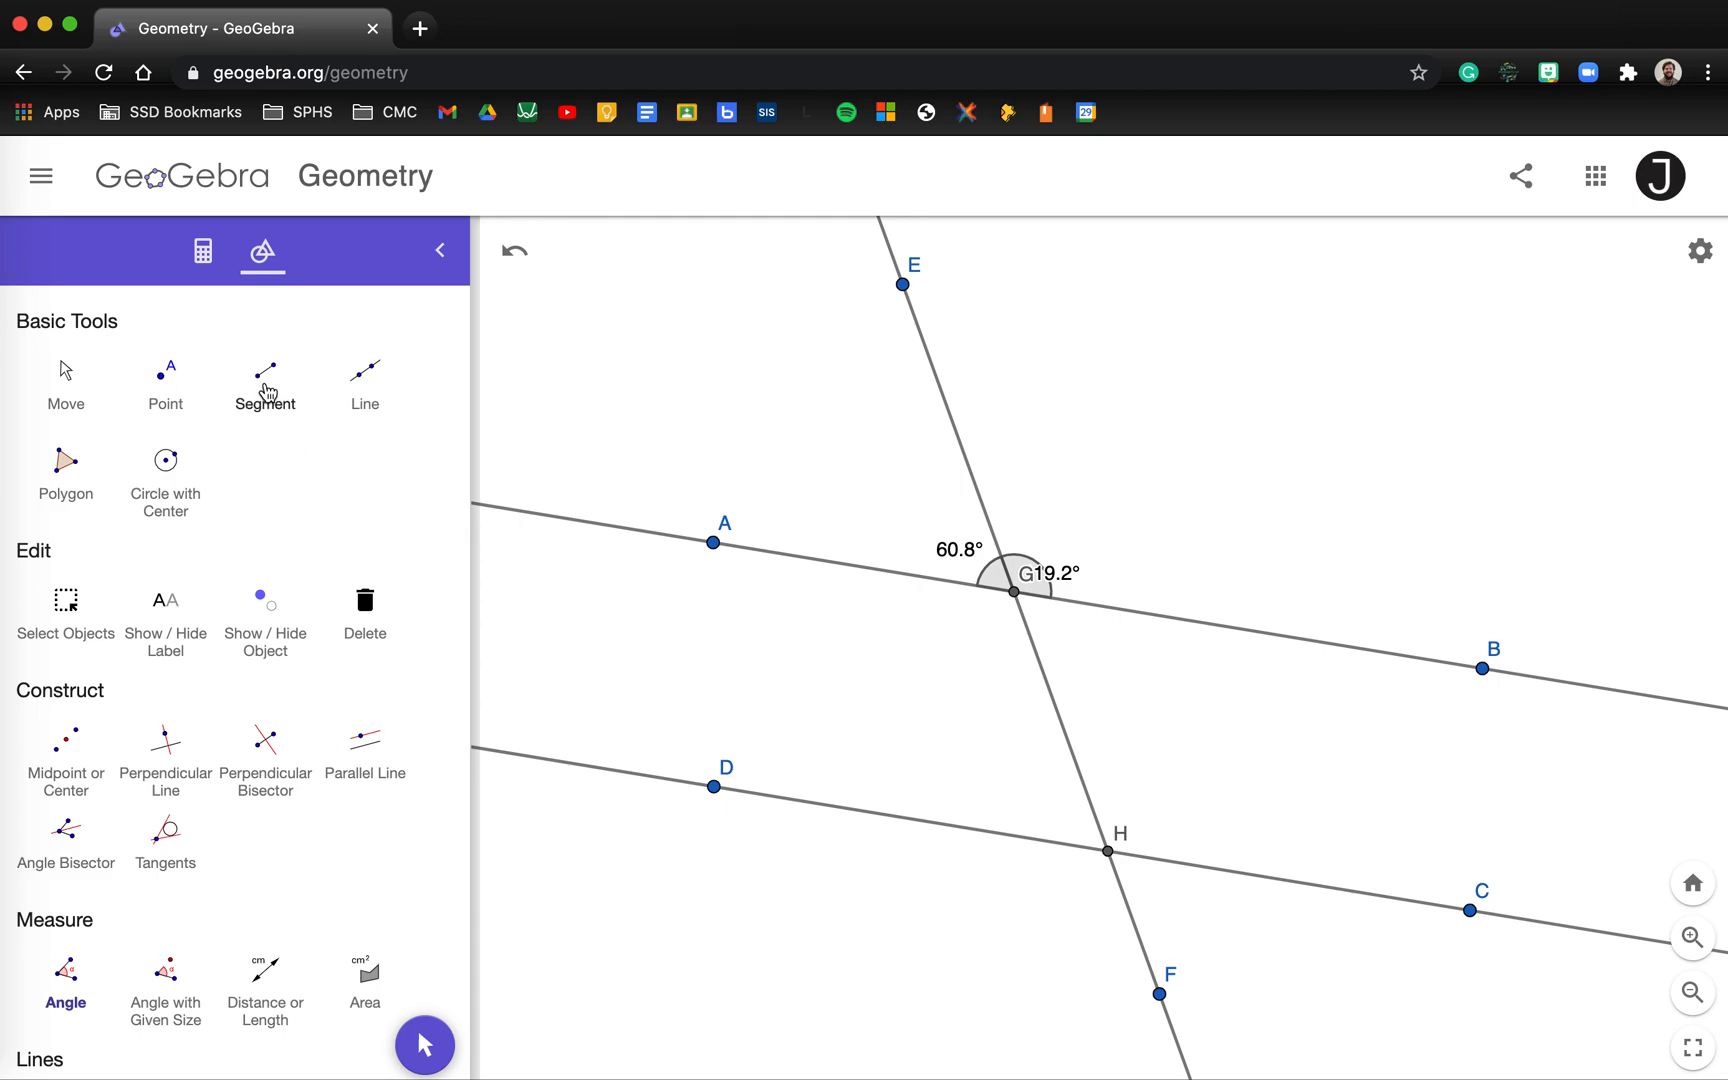
left_click(84, 392)
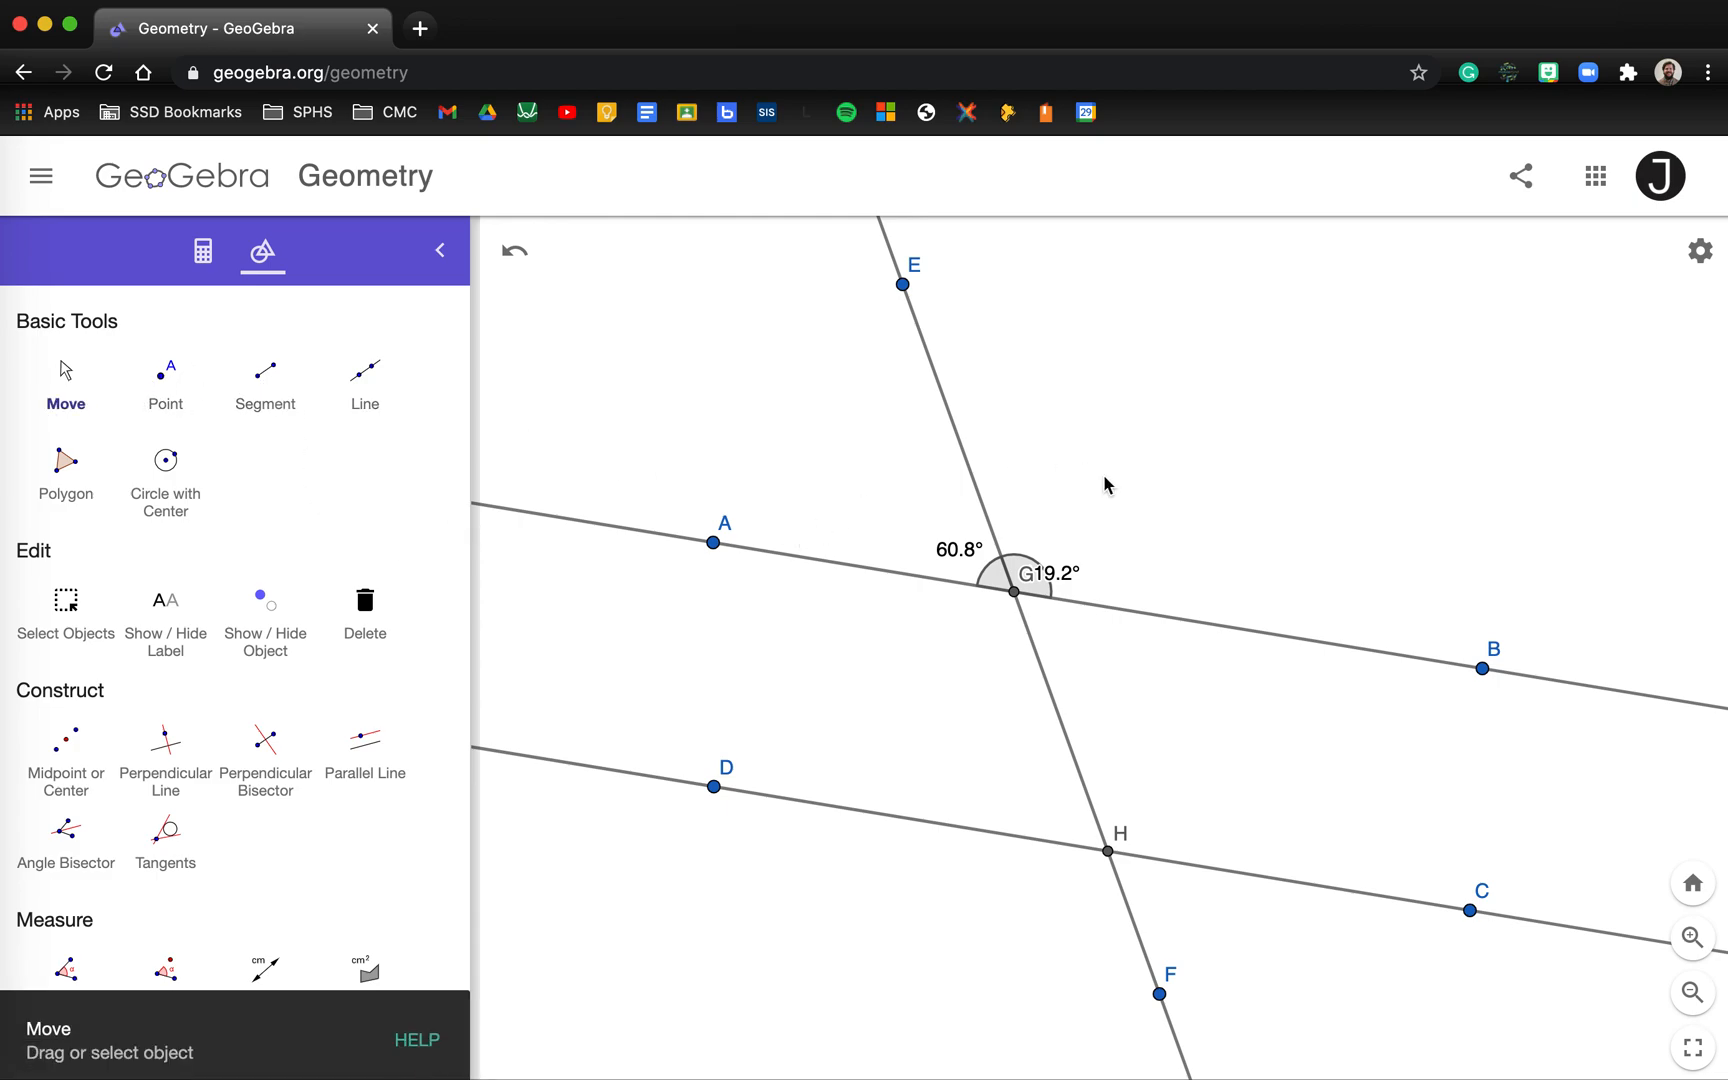
mouse_move(1066, 582)
left_mouse_down()
mouse_move(1069, 545)
mouse_move(1077, 557)
left_mouse_up()
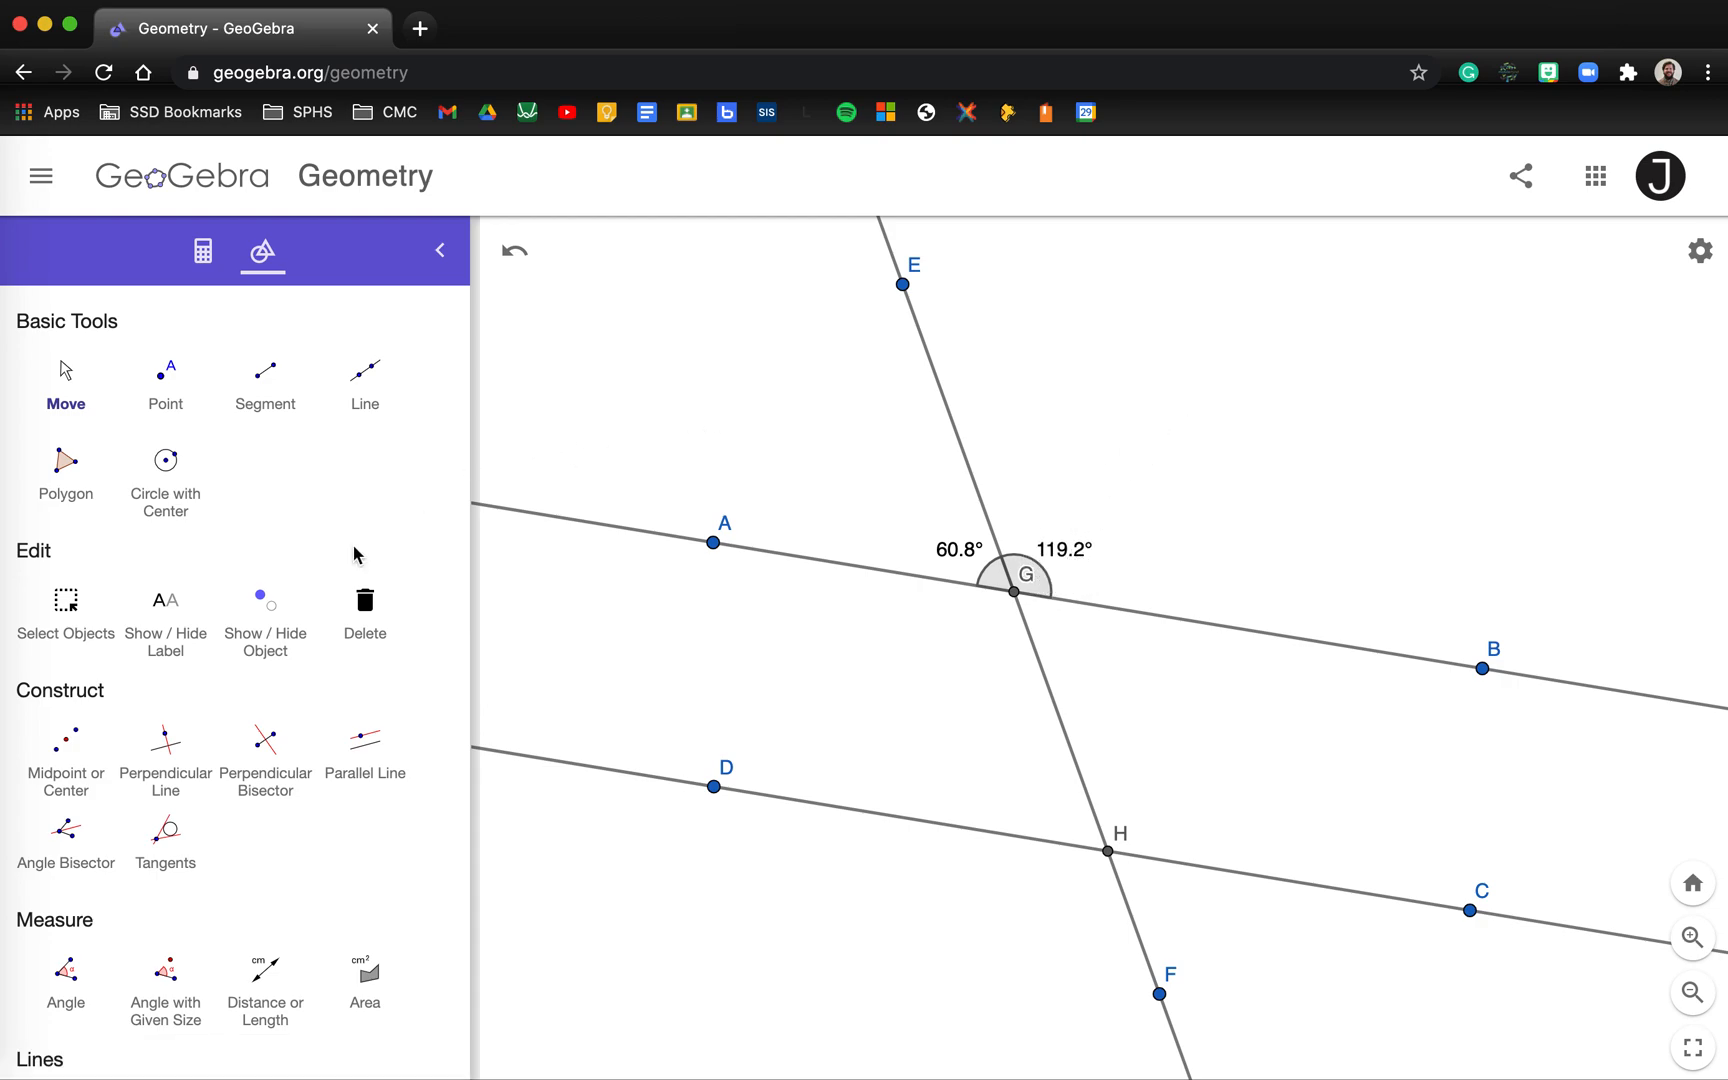
- Measure angle AGH at the upper intersection, between line AB and the transversal
left_click(65, 975)
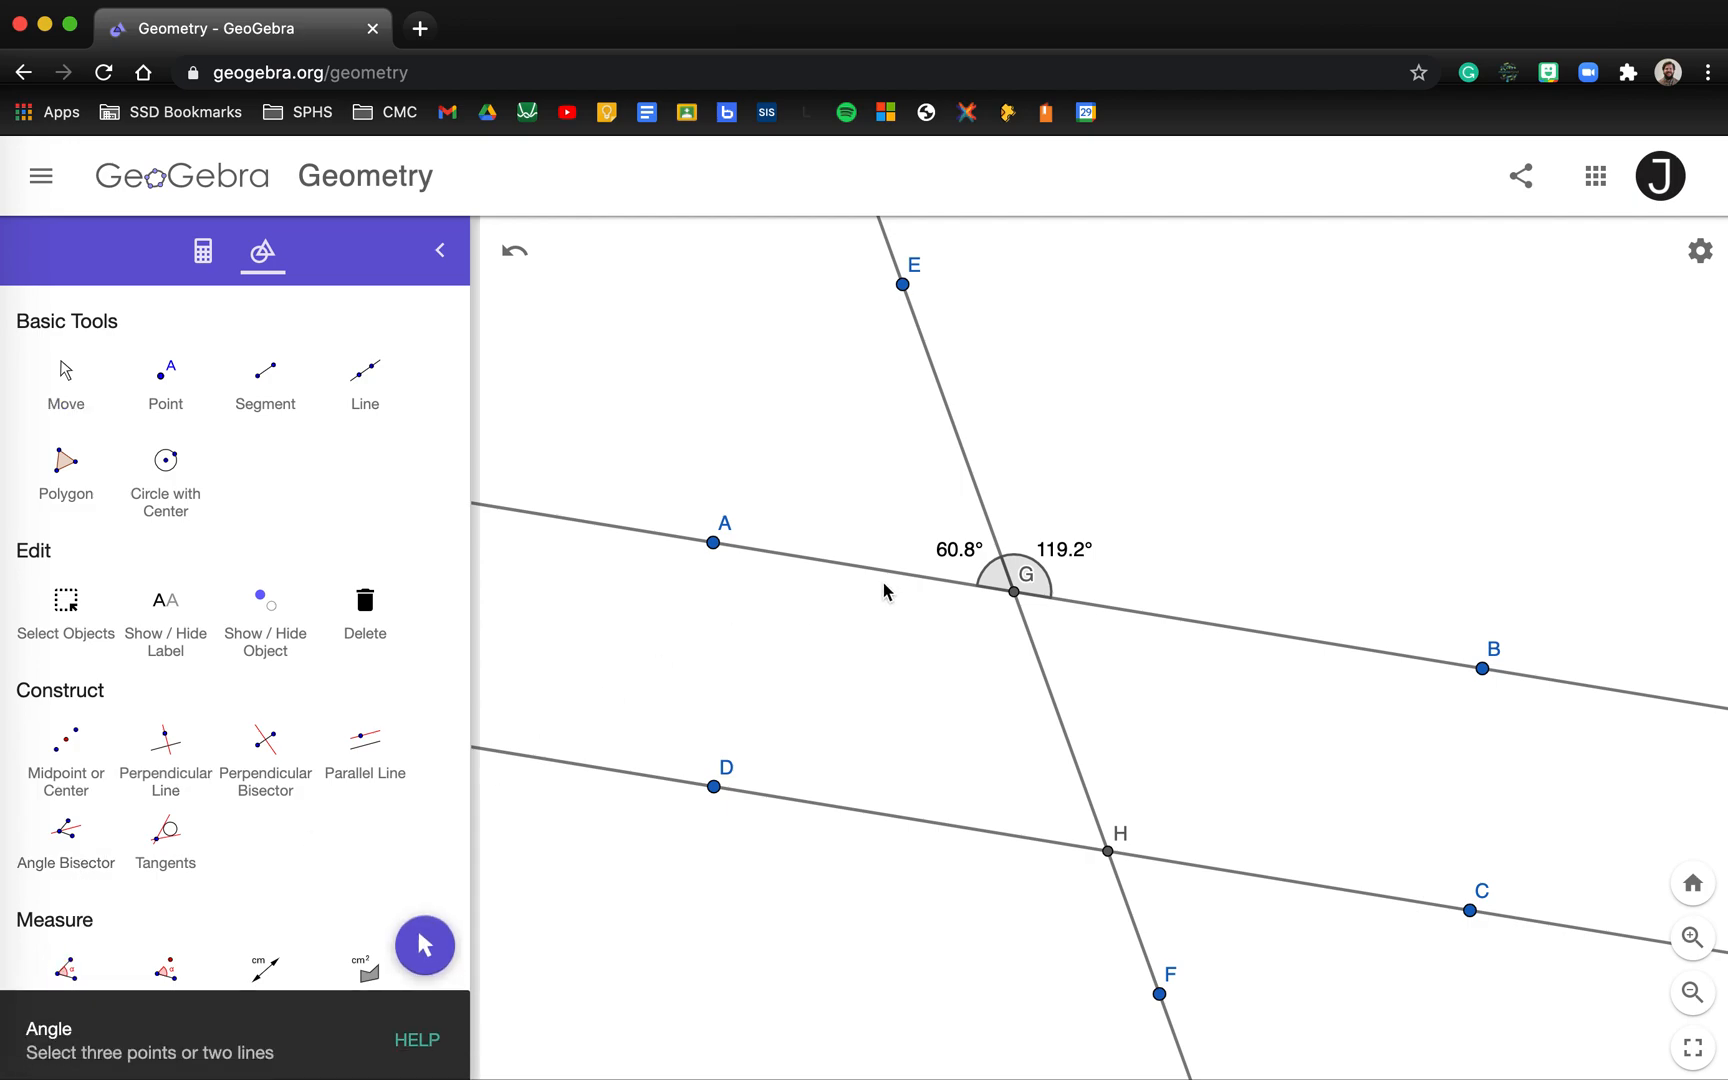
left_click(722, 546)
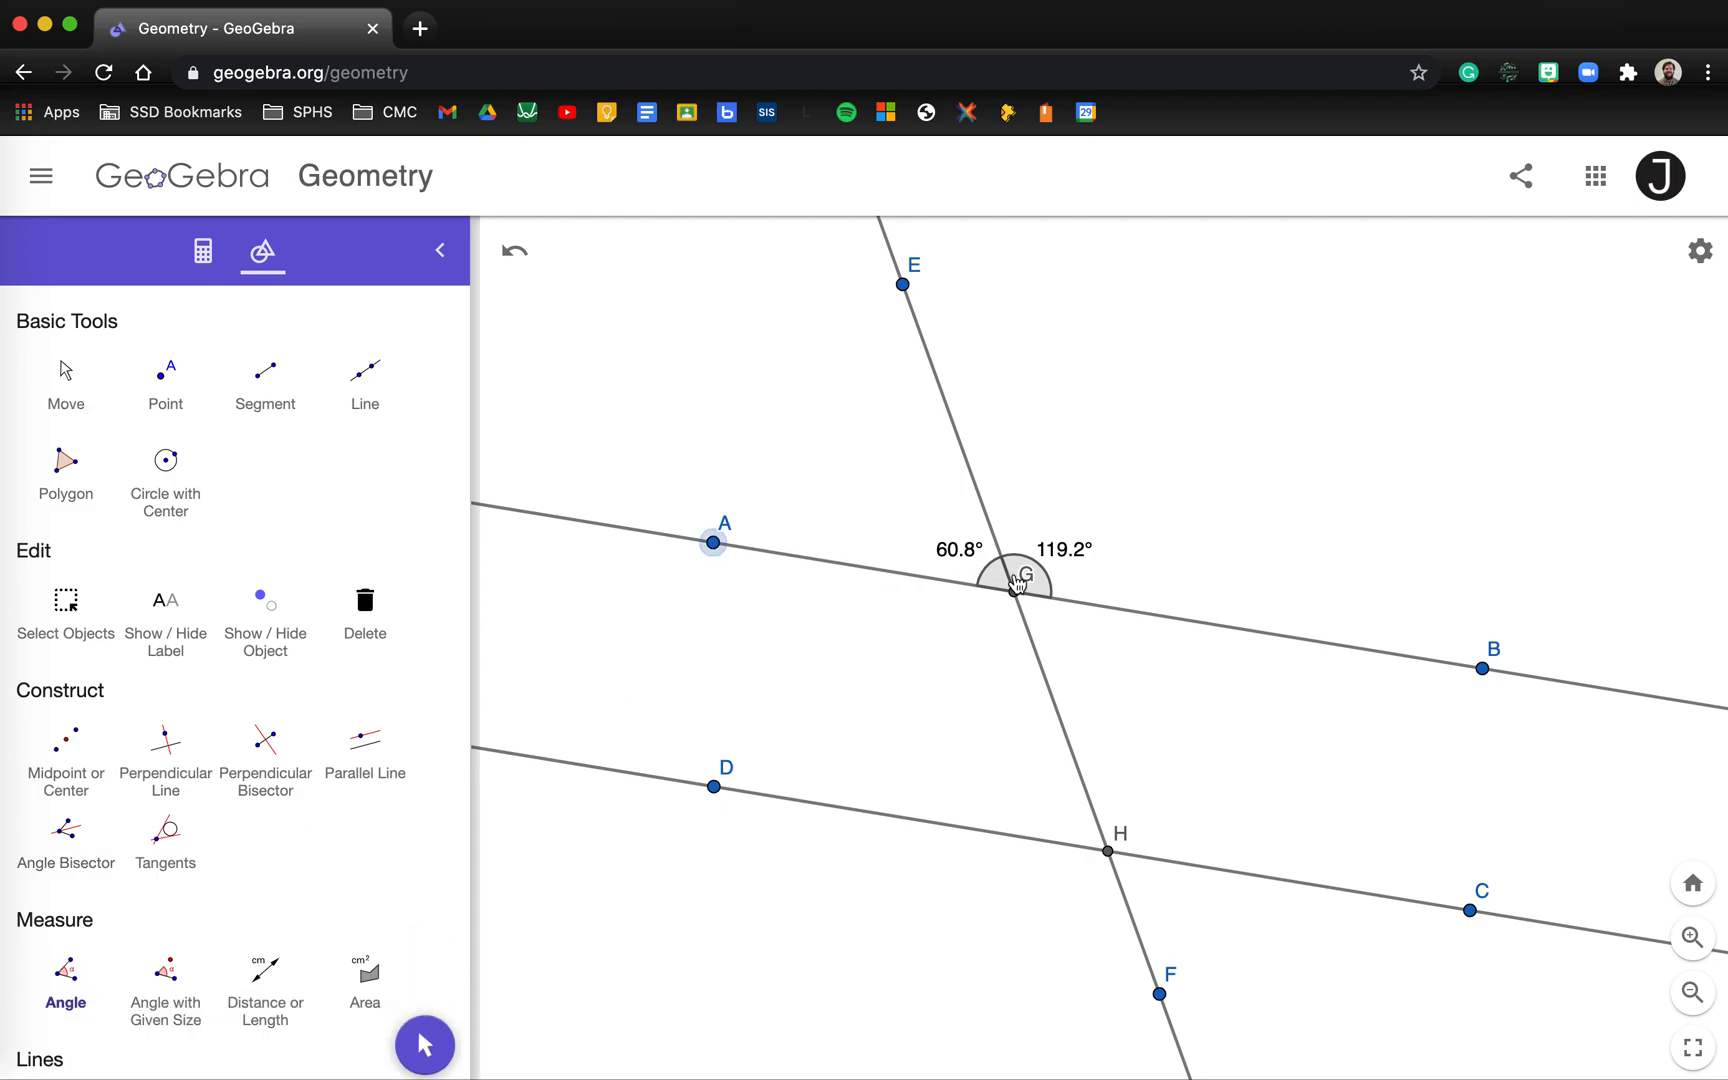
left_click(1015, 593)
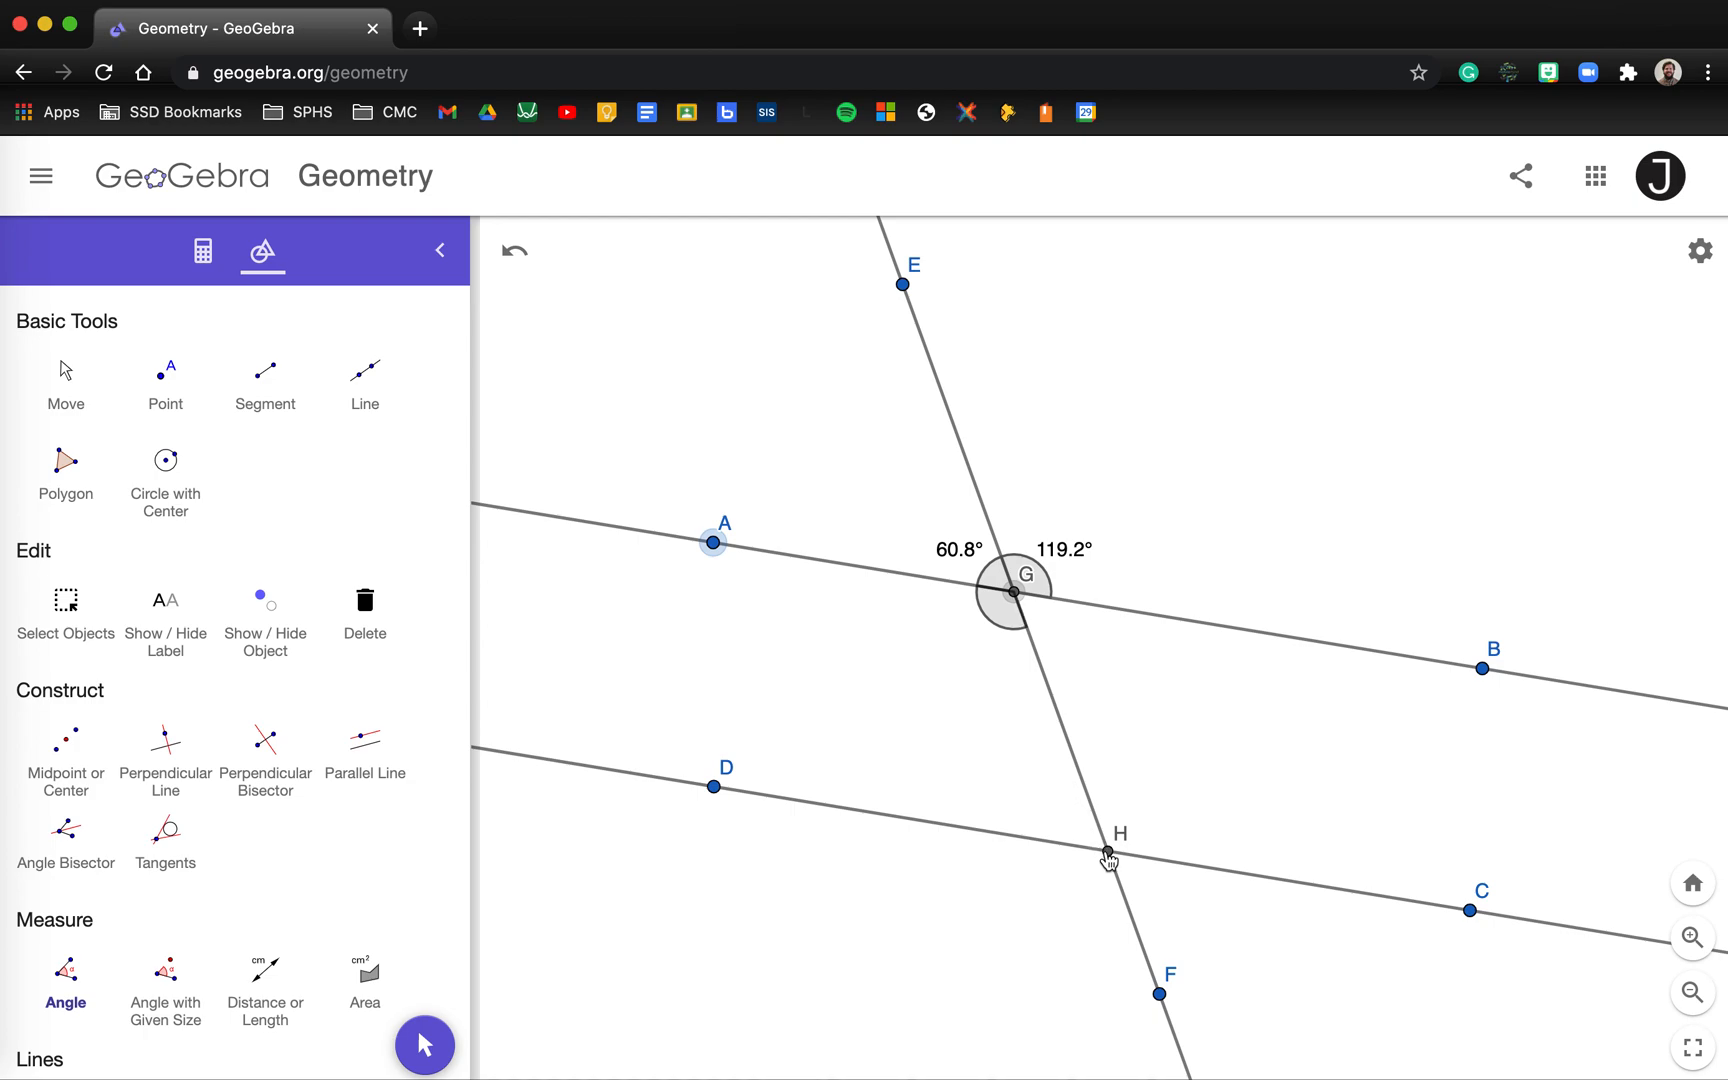
left_click(1108, 852)
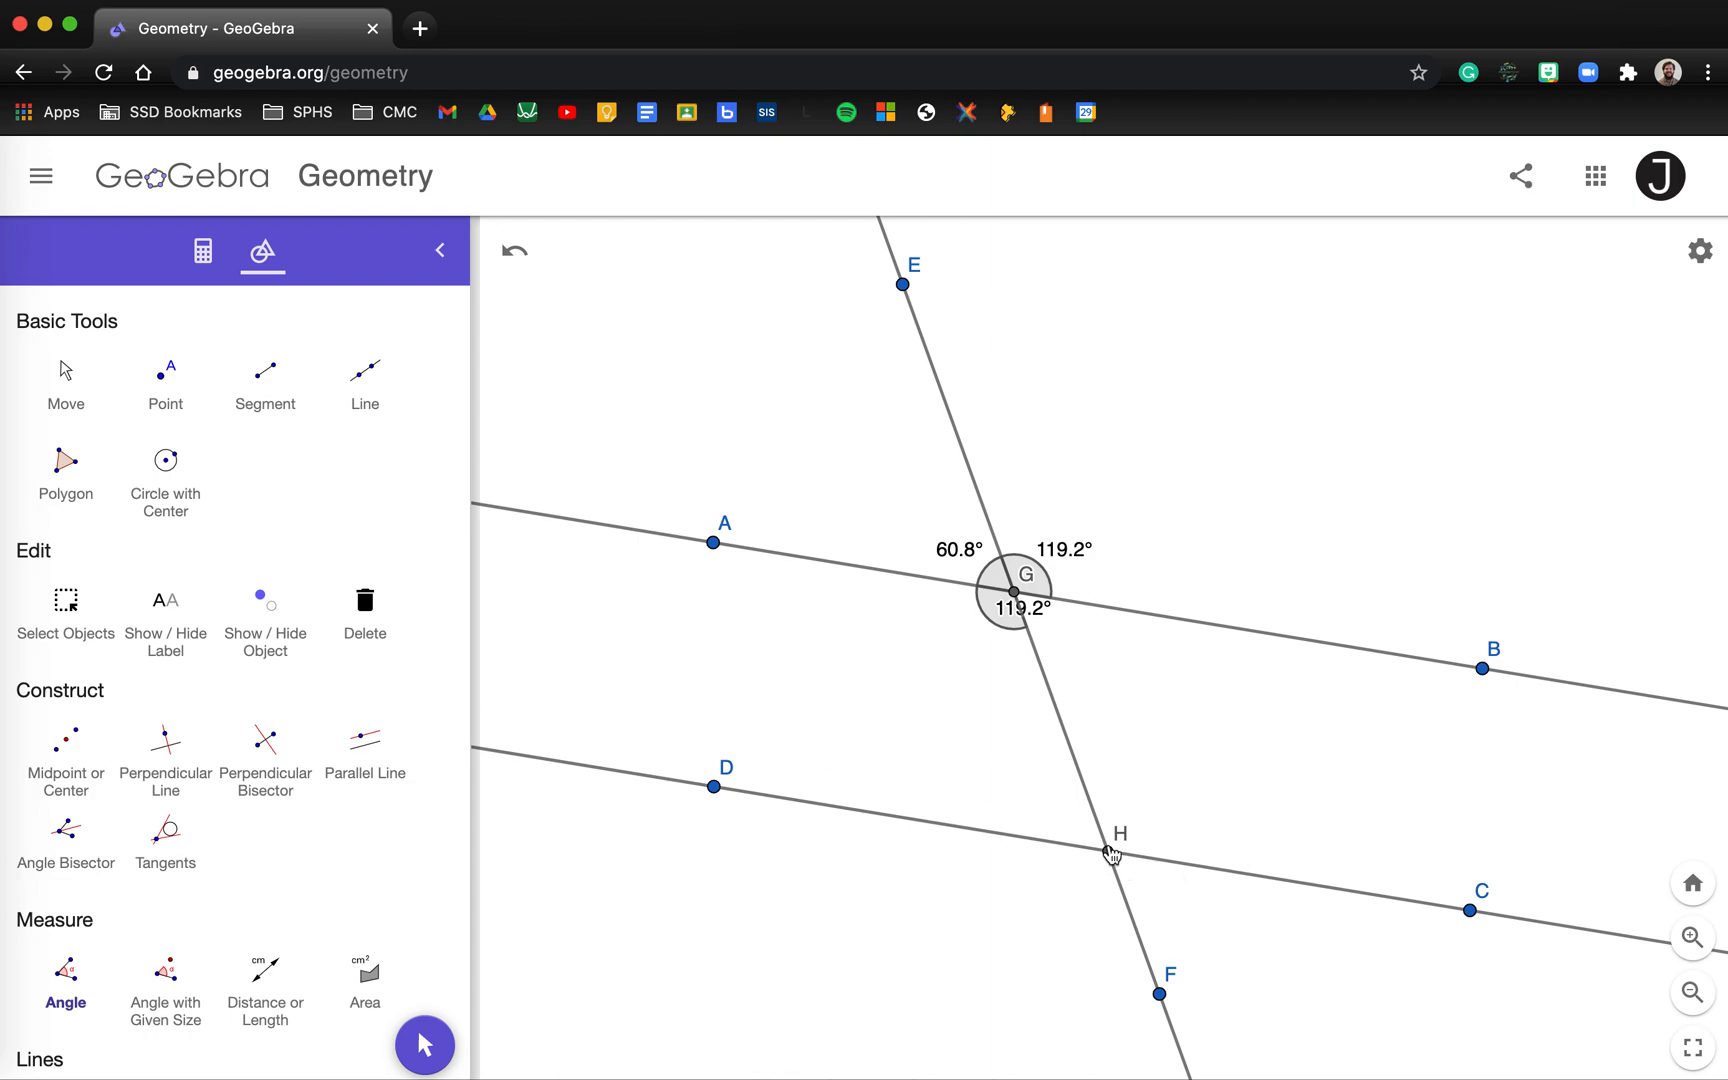
- Measure angle HGB and move the value labels of both angles below line AB outside their arcs at G
left_click(1109, 851)
left_click(1015, 595)
left_click(1482, 668)
key("Escape")
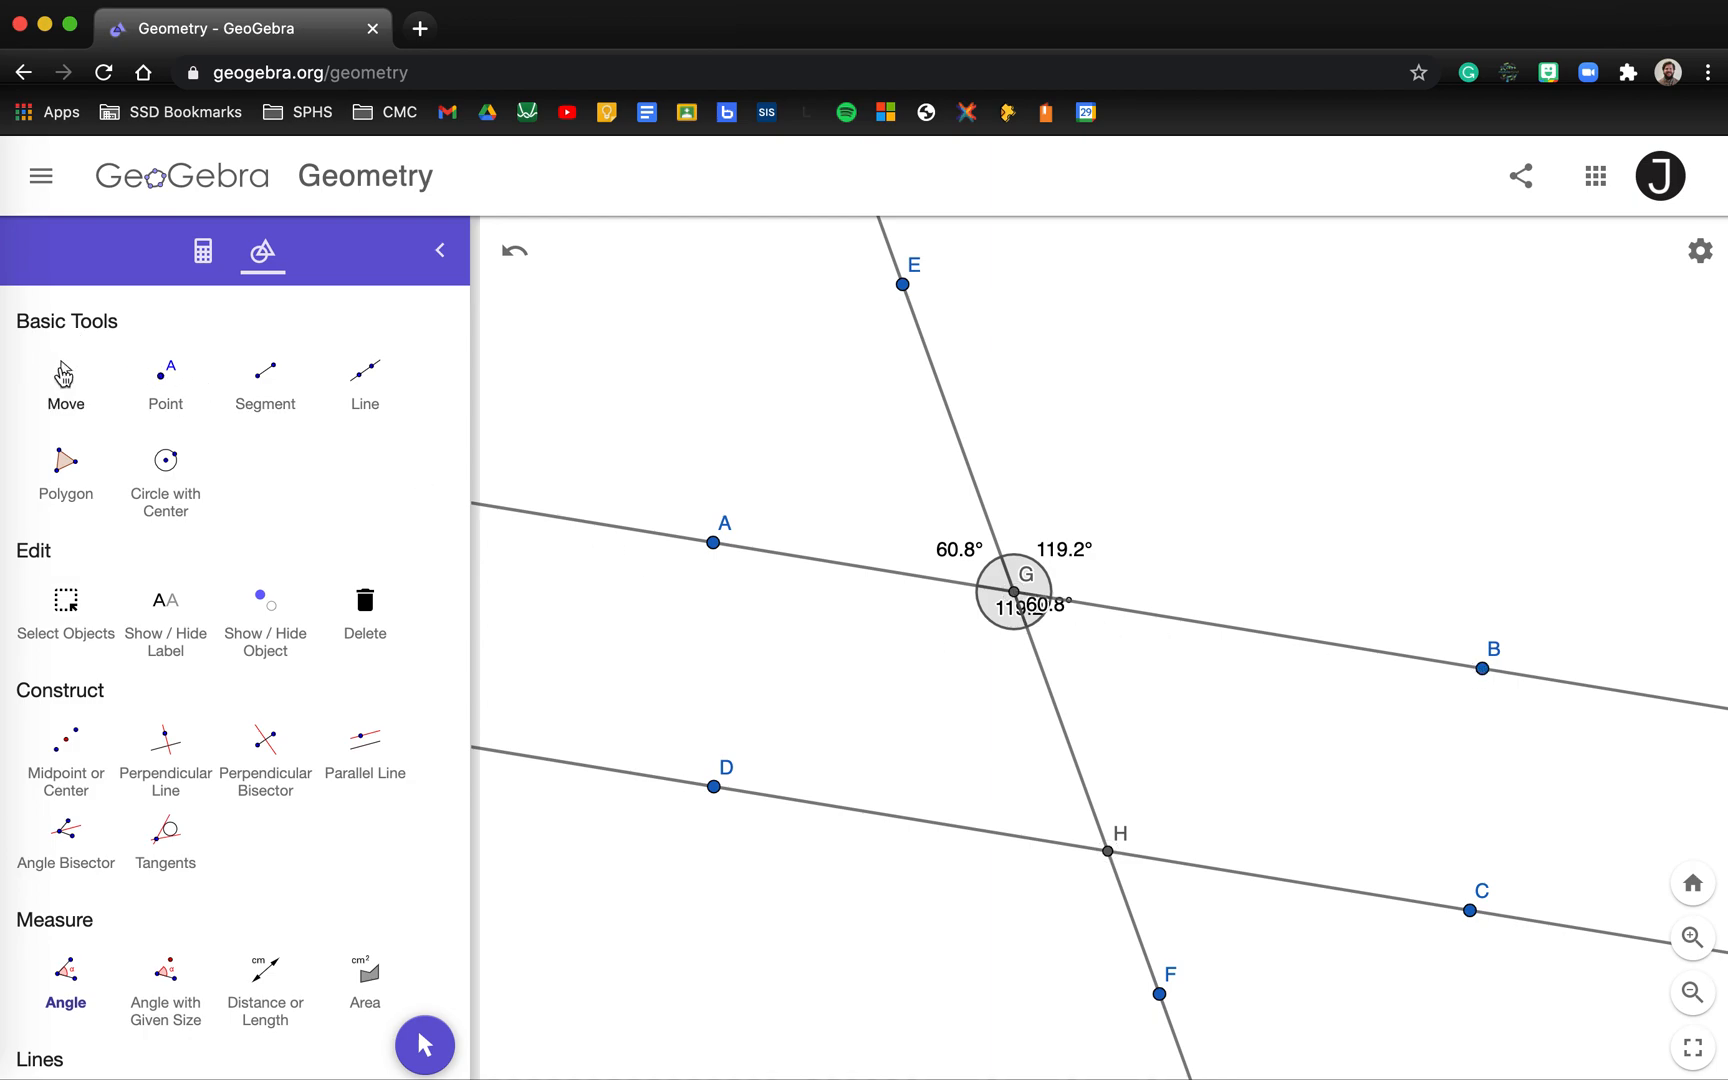
left_click_drag(1015, 612, 928, 645)
left_click_drag(1062, 614, 1090, 636)
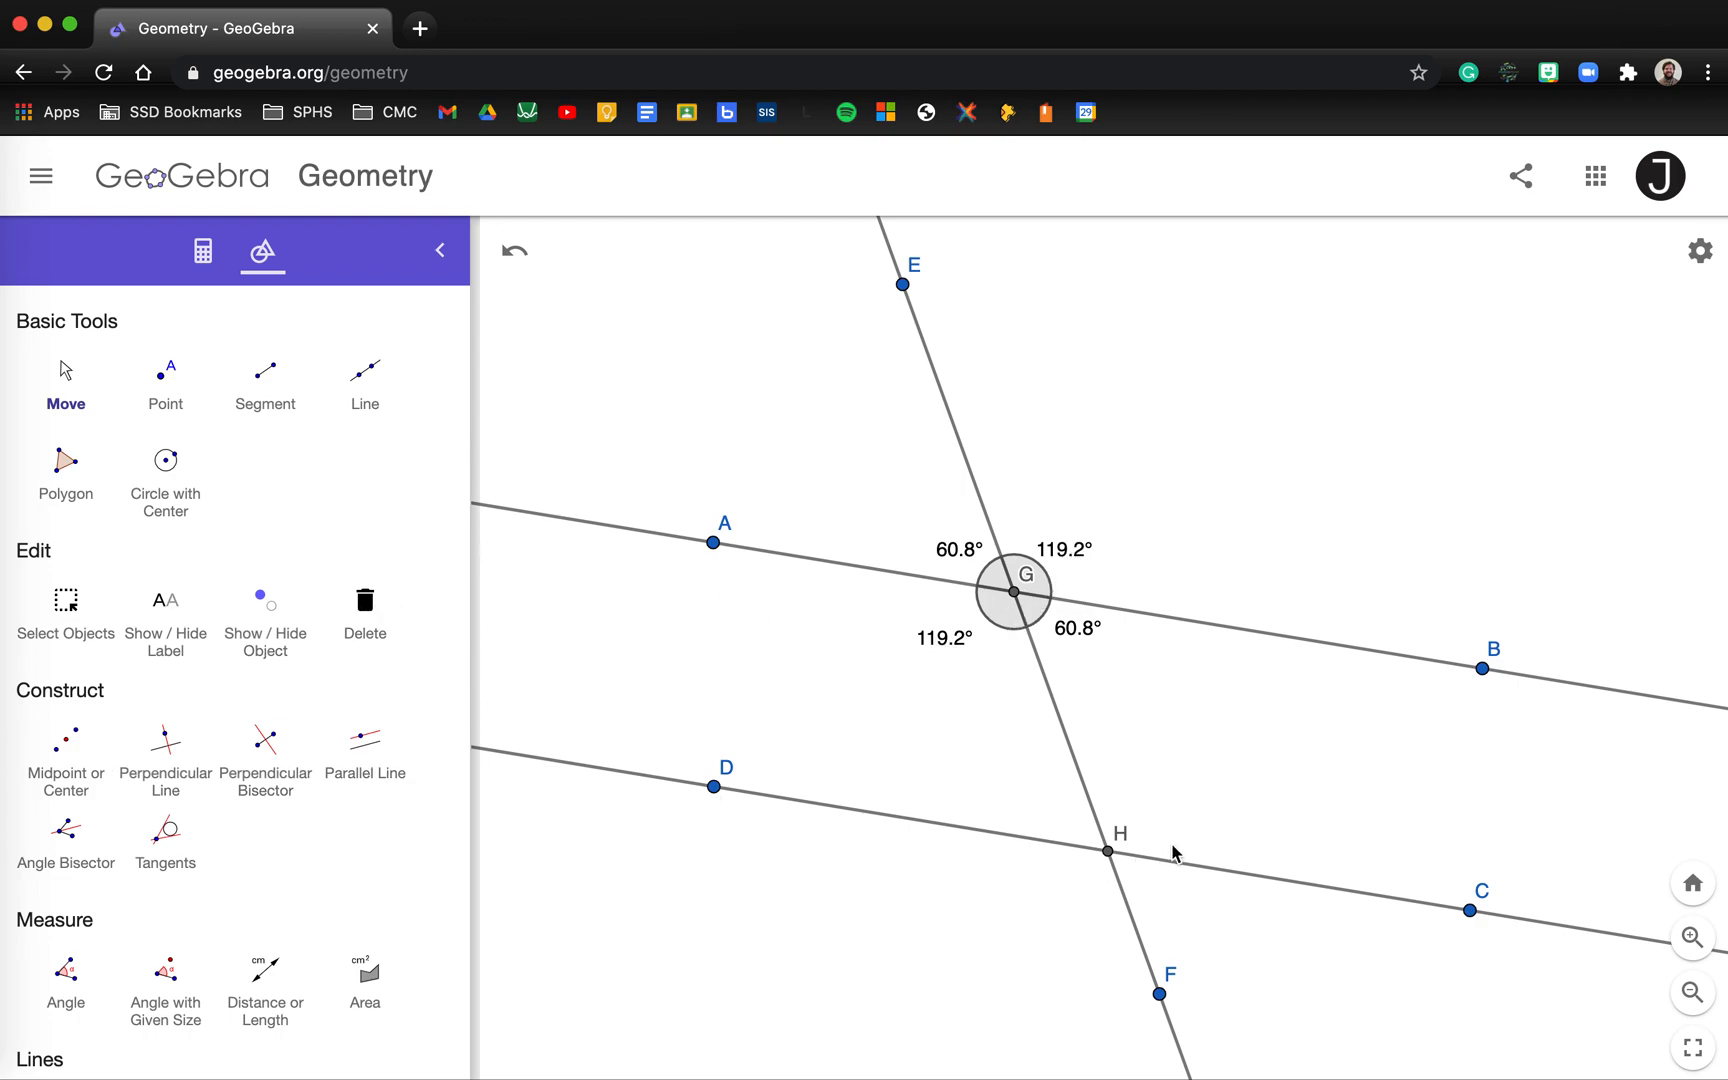
- Measure angle GHD at the lower intersection and move its value label outside the arc, above line DC
left_click(66, 972)
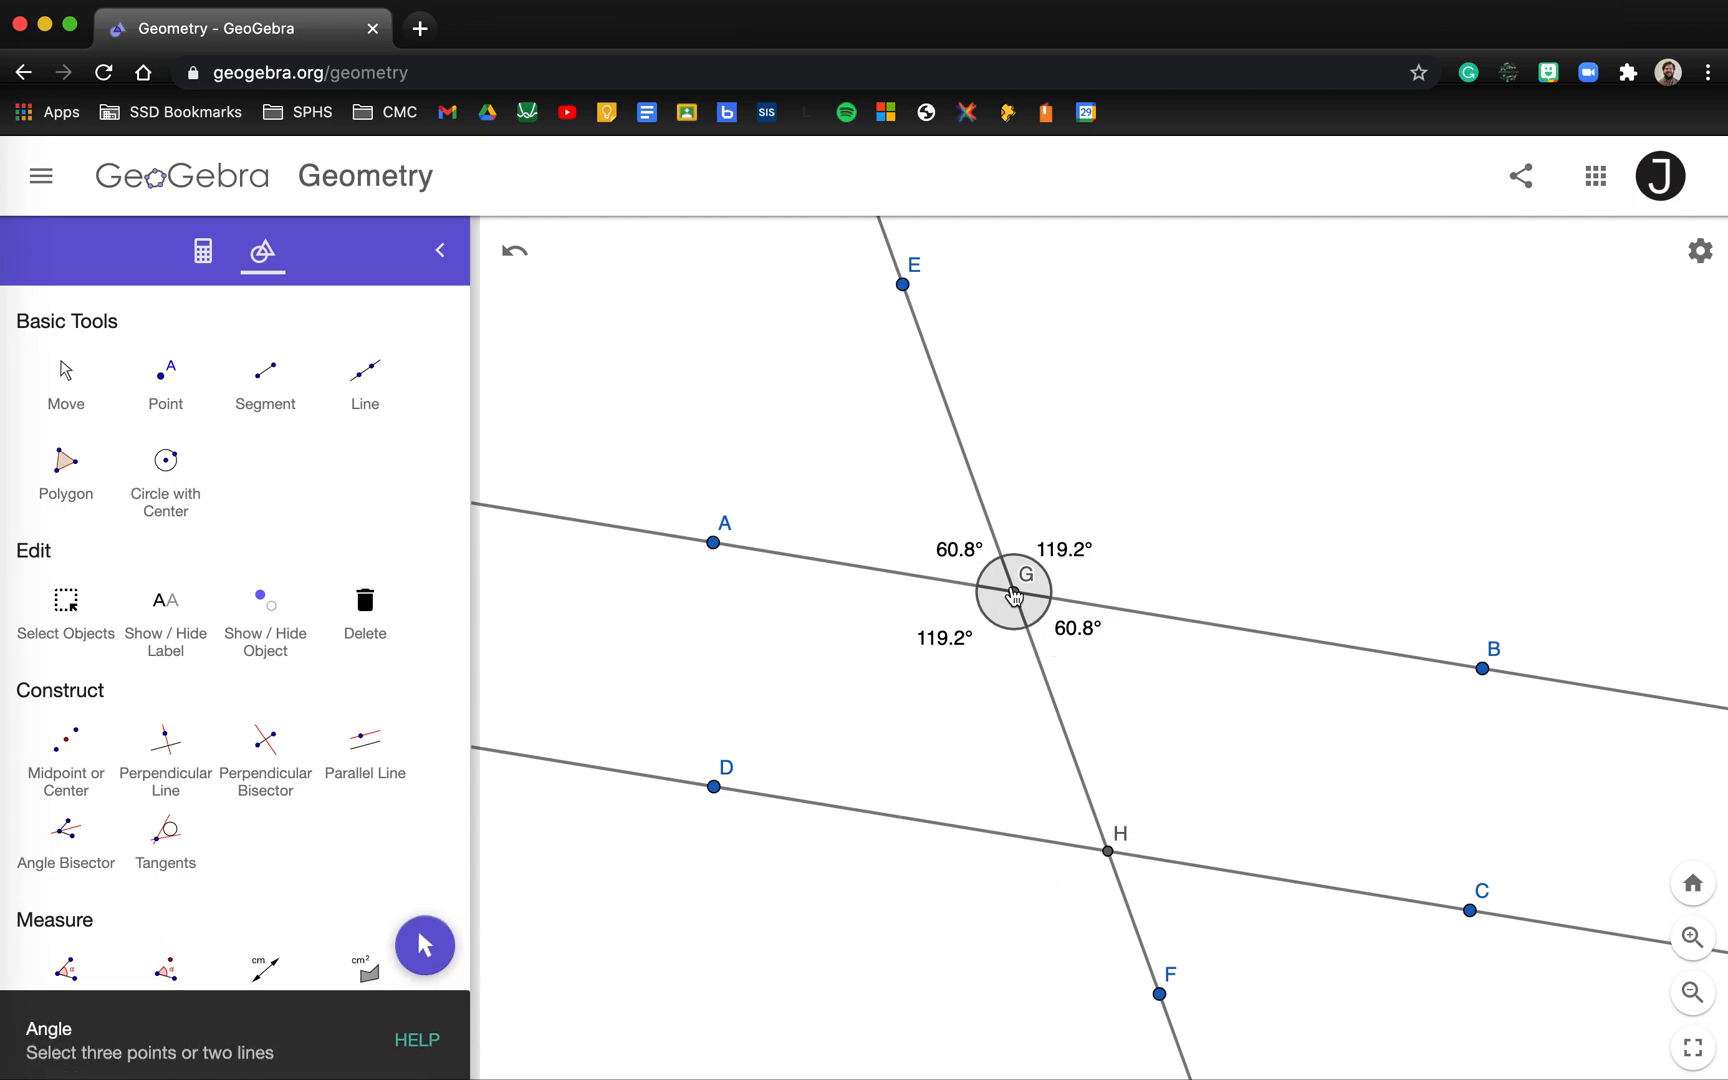
left_click(1105, 847)
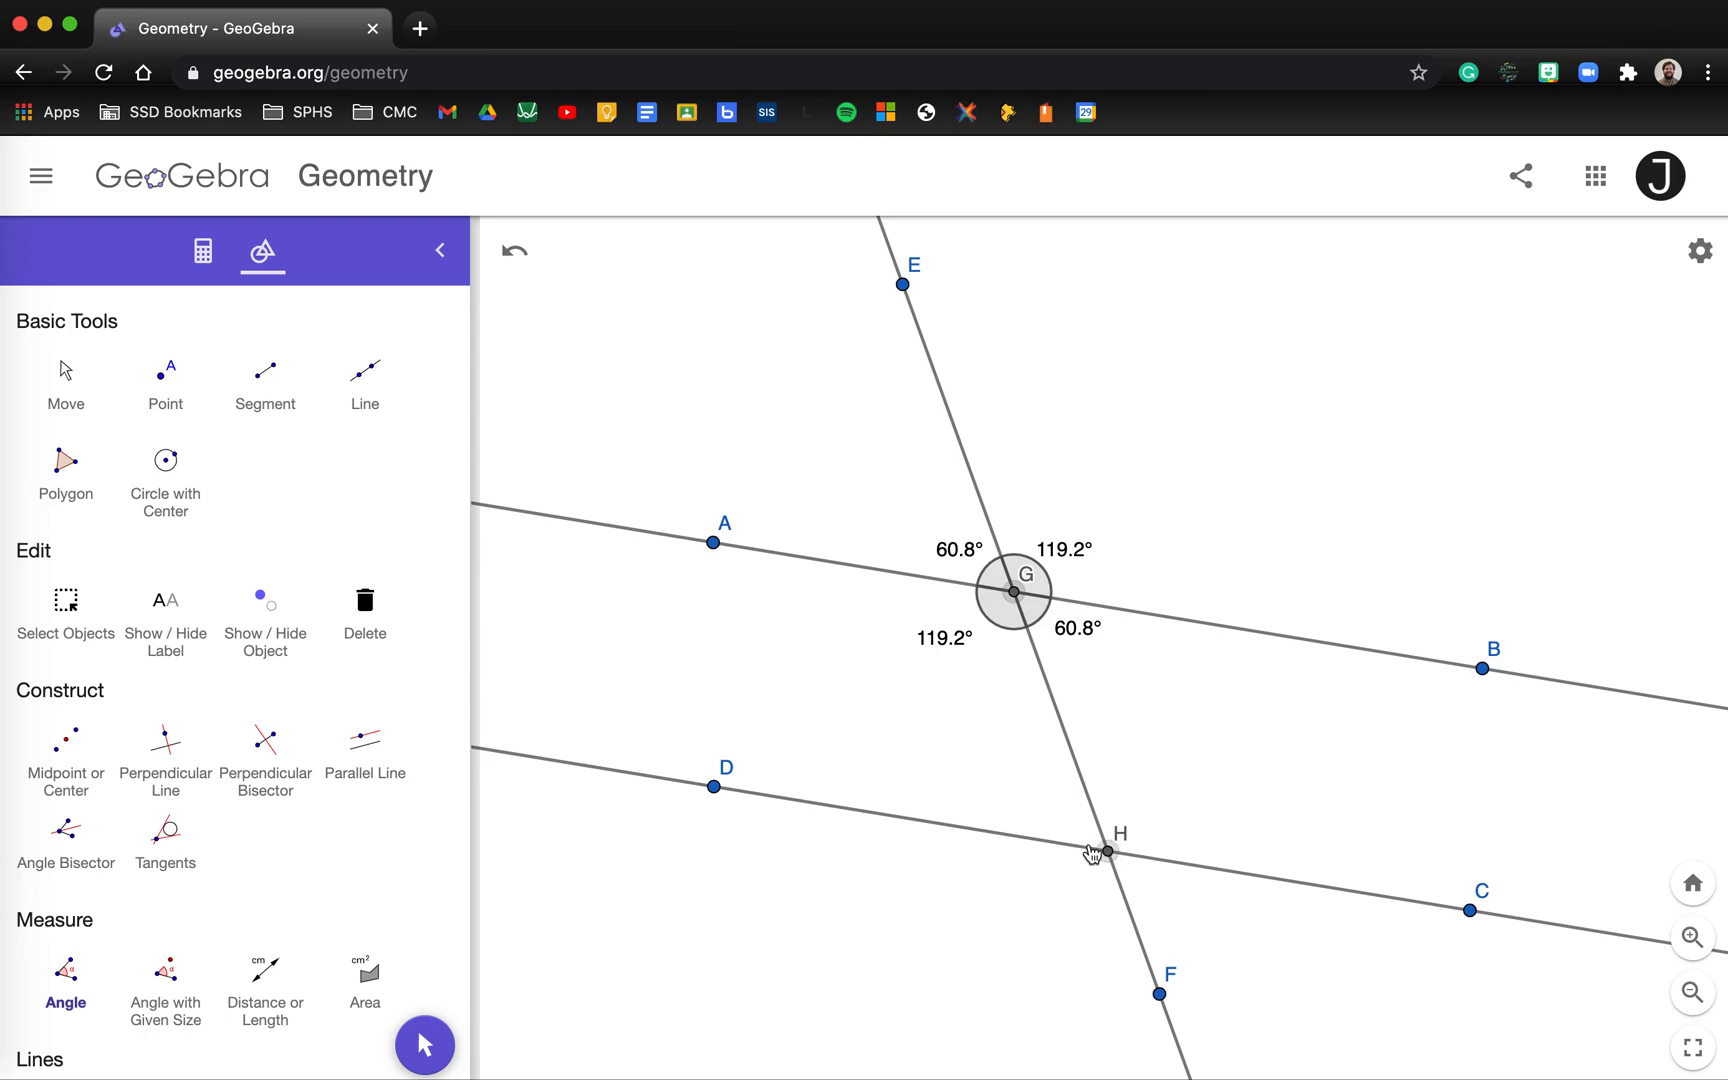
left_click(715, 788)
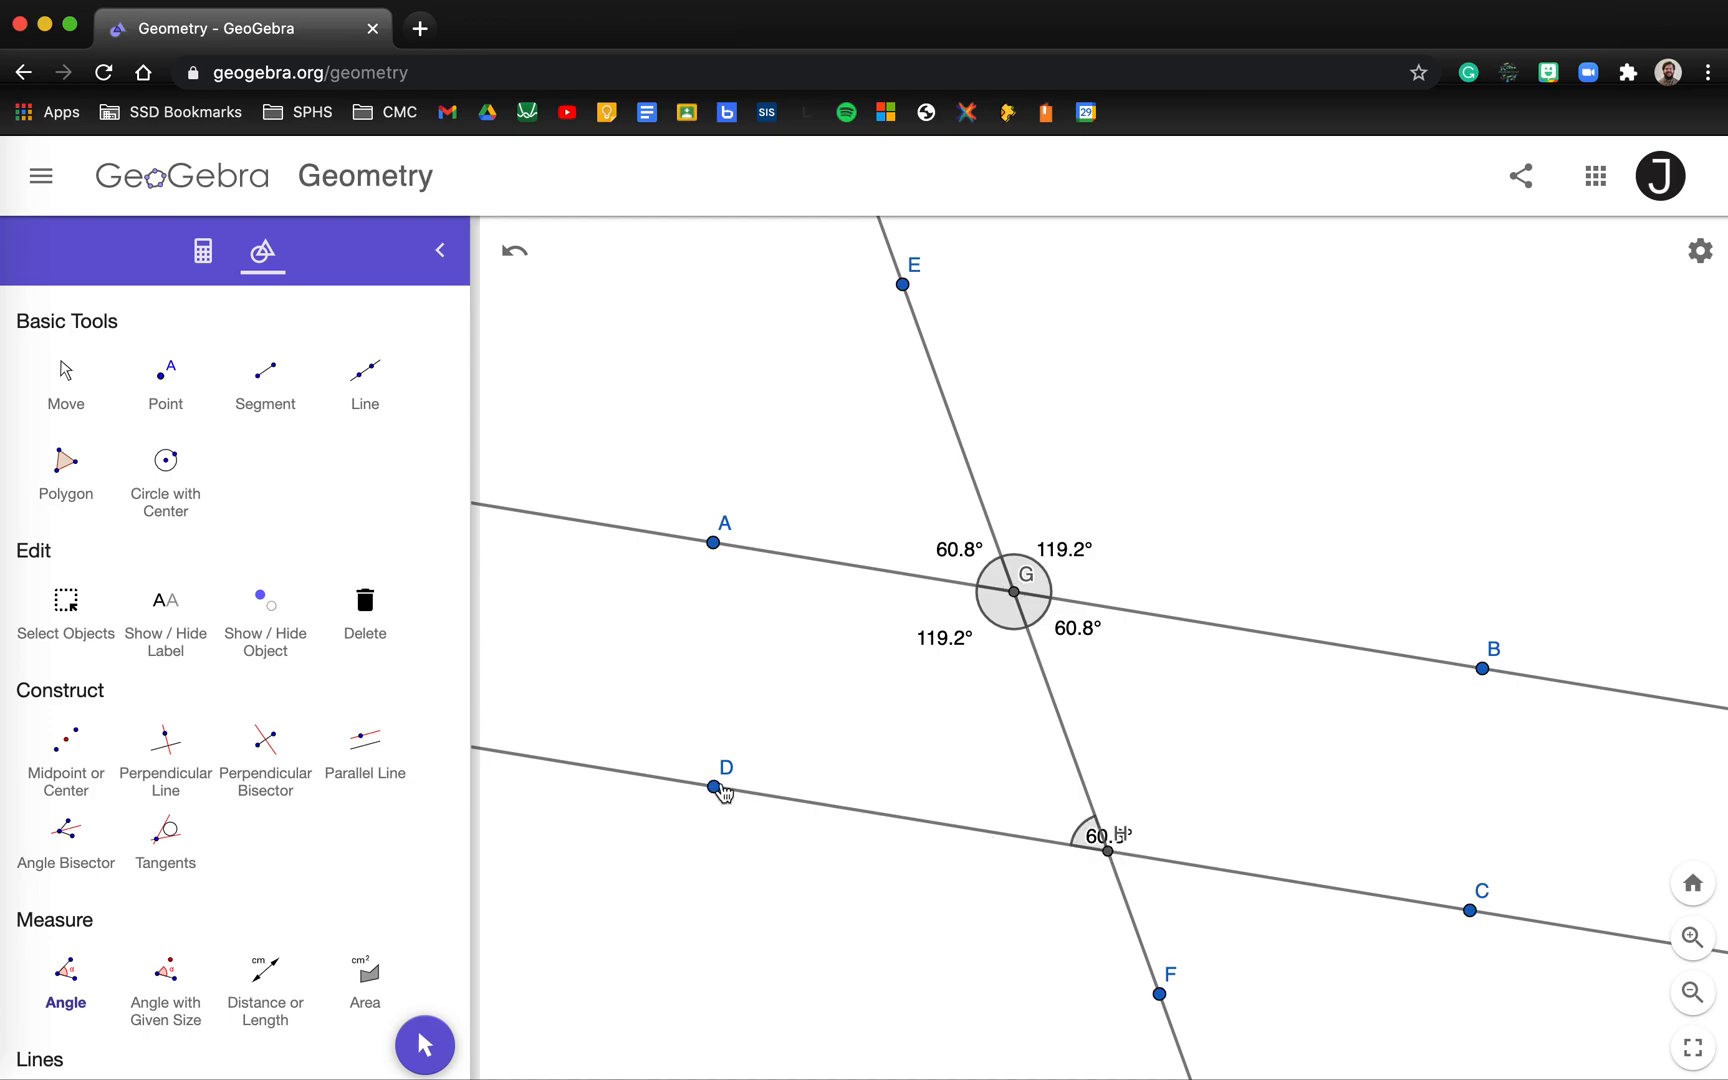
left_click(76, 374)
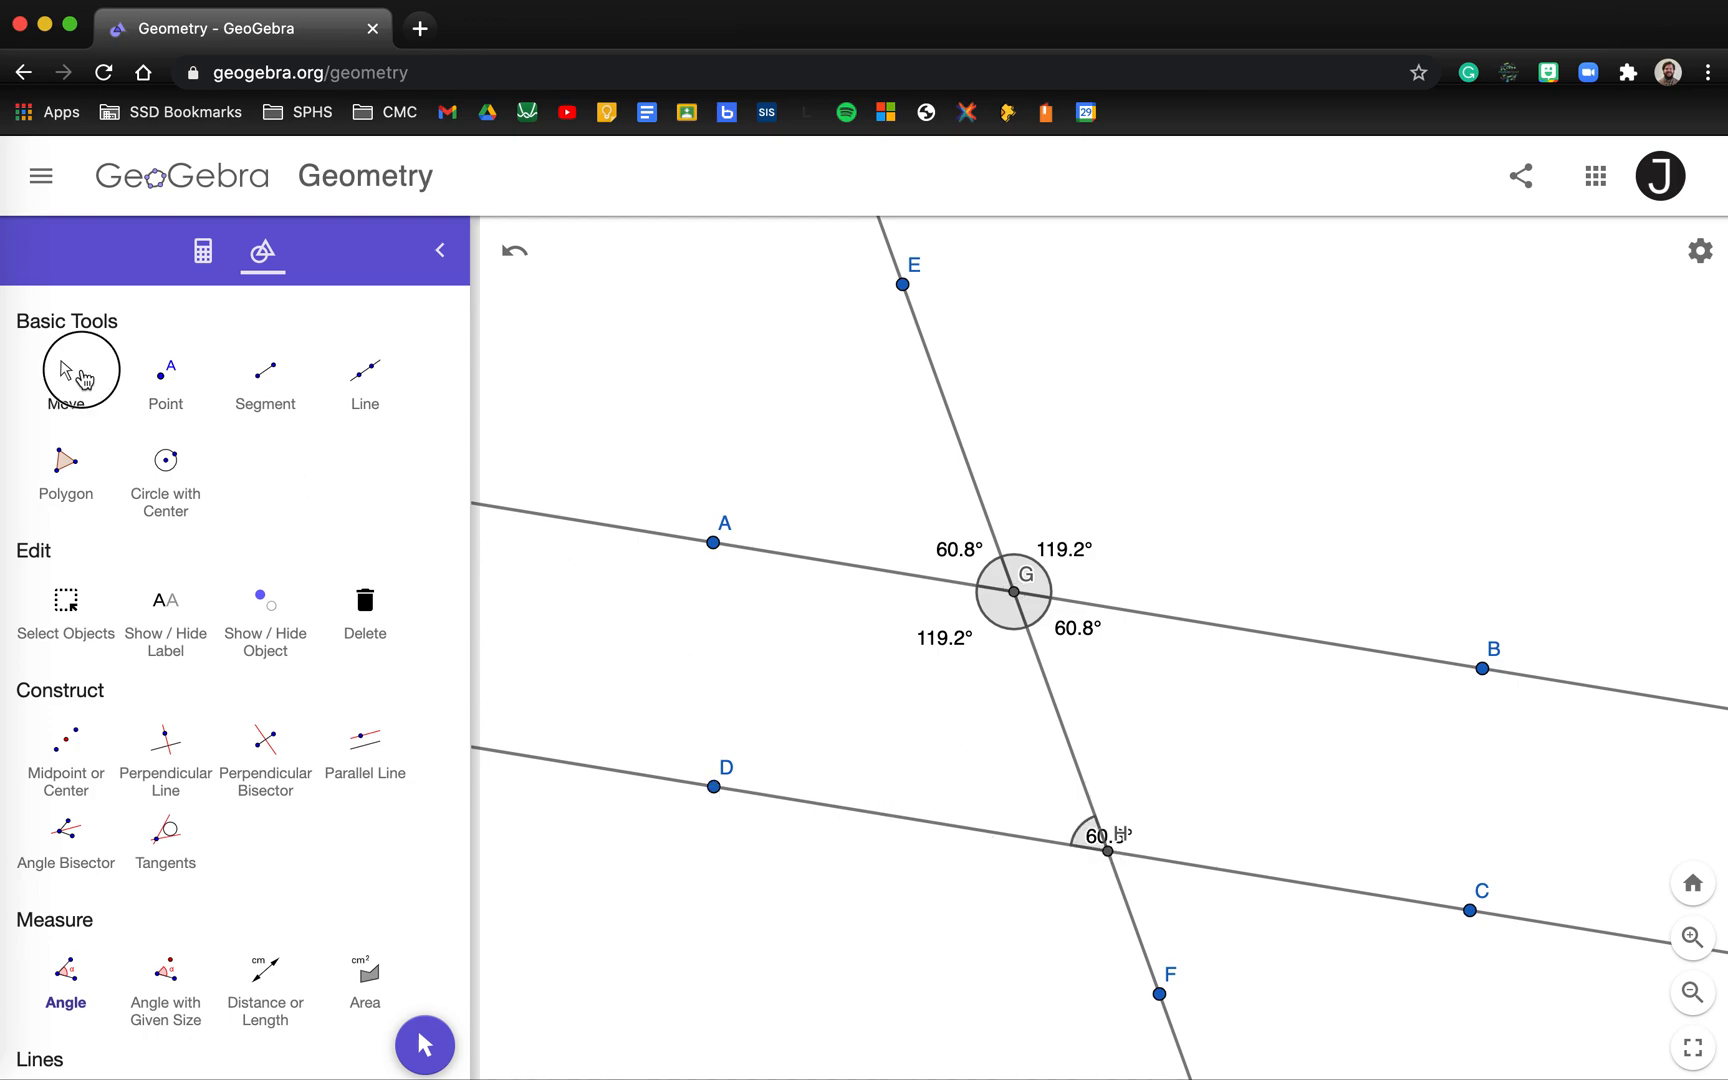
left_click_drag(1099, 830, 1041, 806)
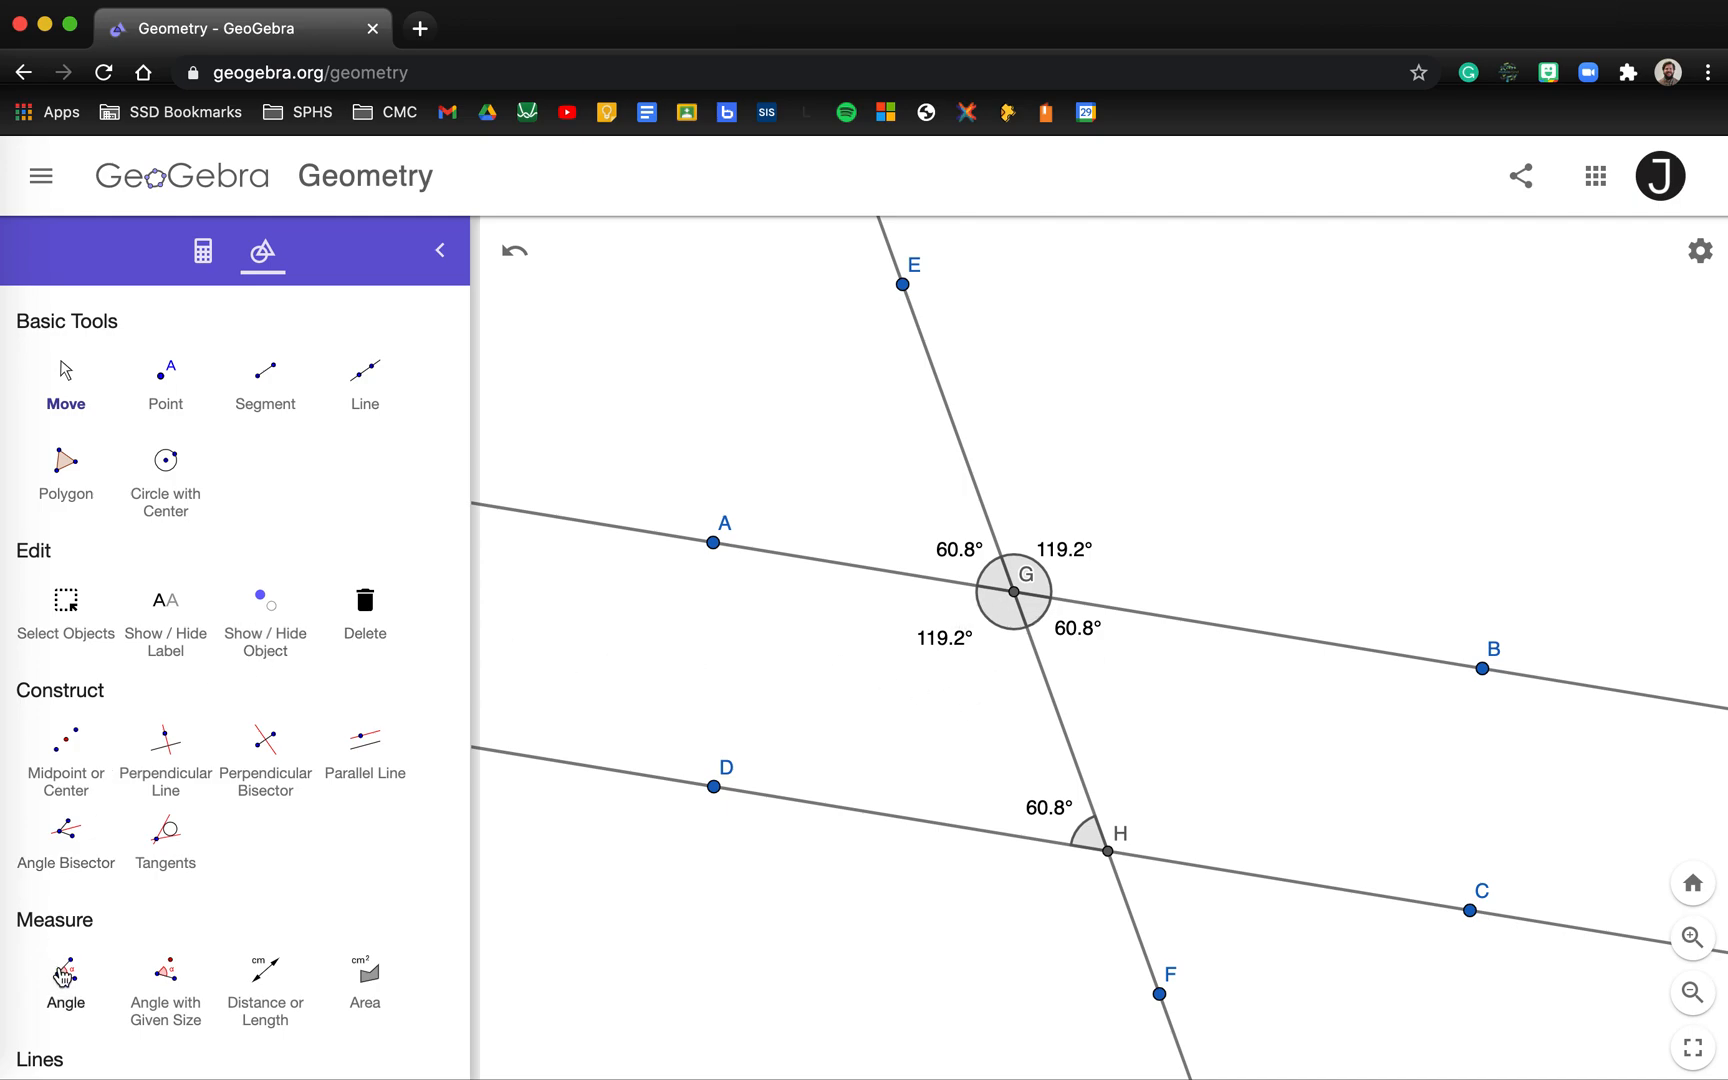
- Measure angle GHC at the lower intersection and move its value label up, clear of the H label
left_click(68, 972)
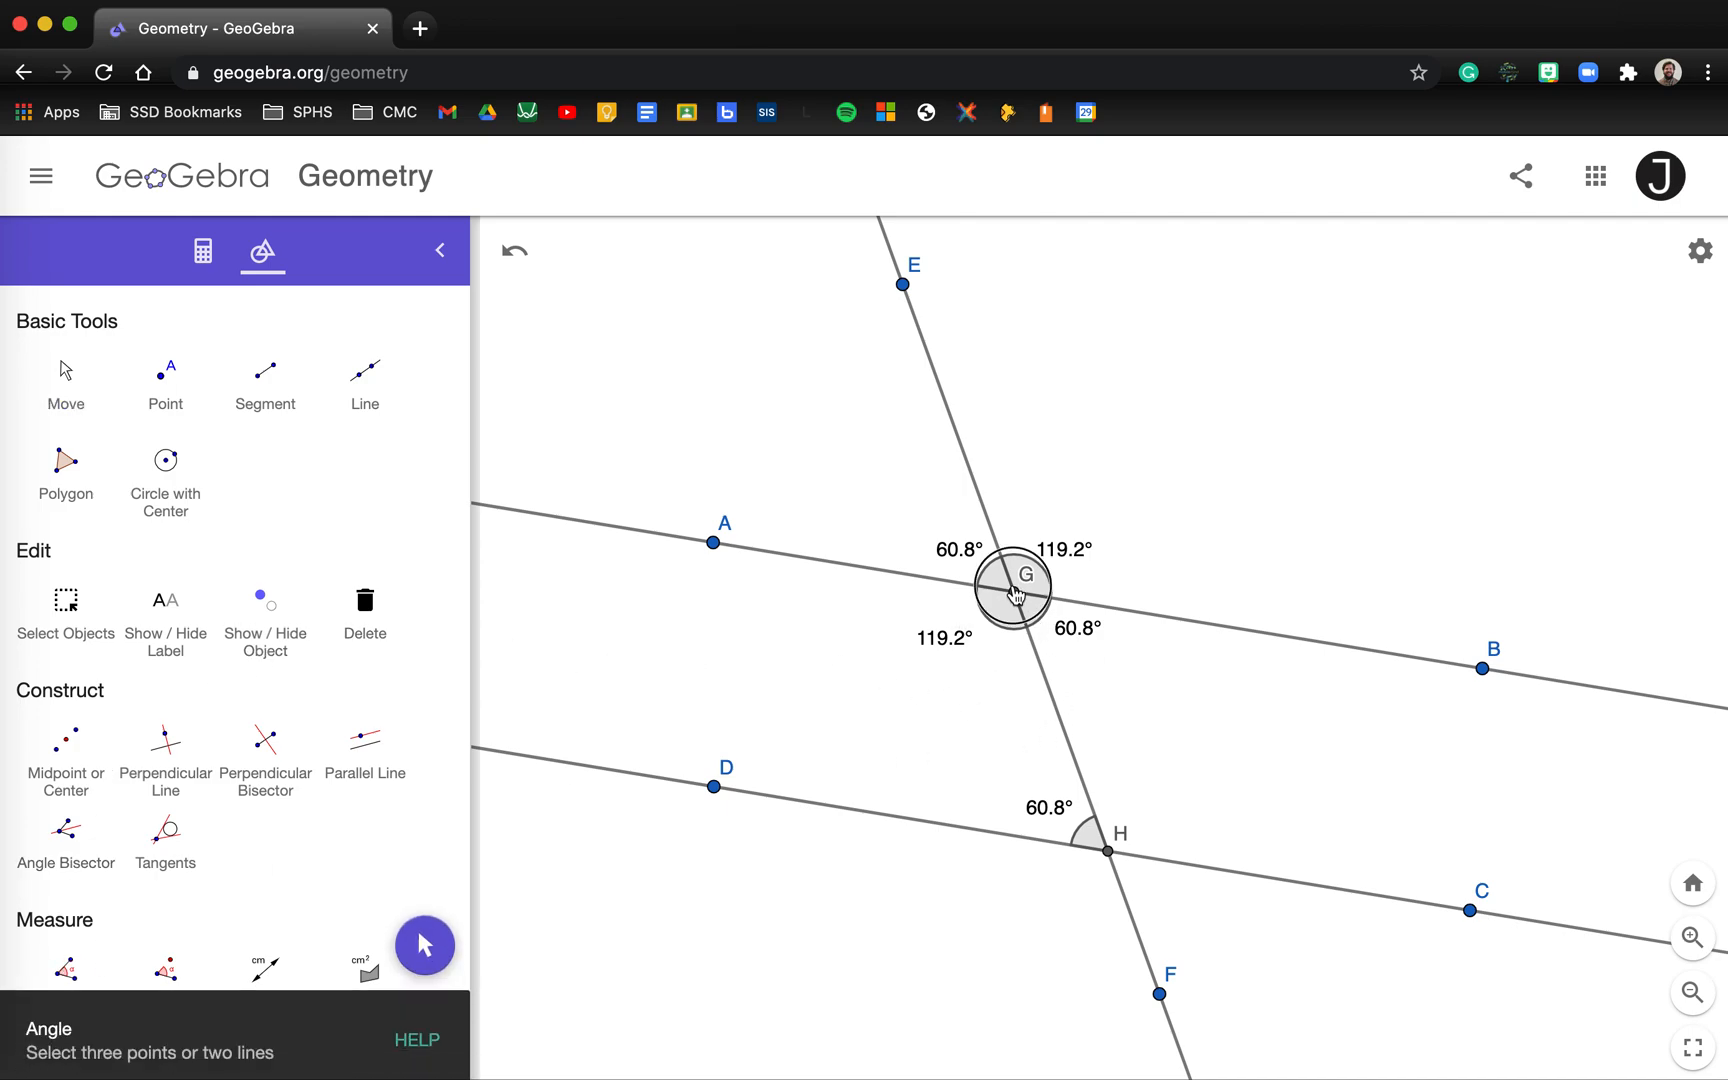
left_click(1110, 846)
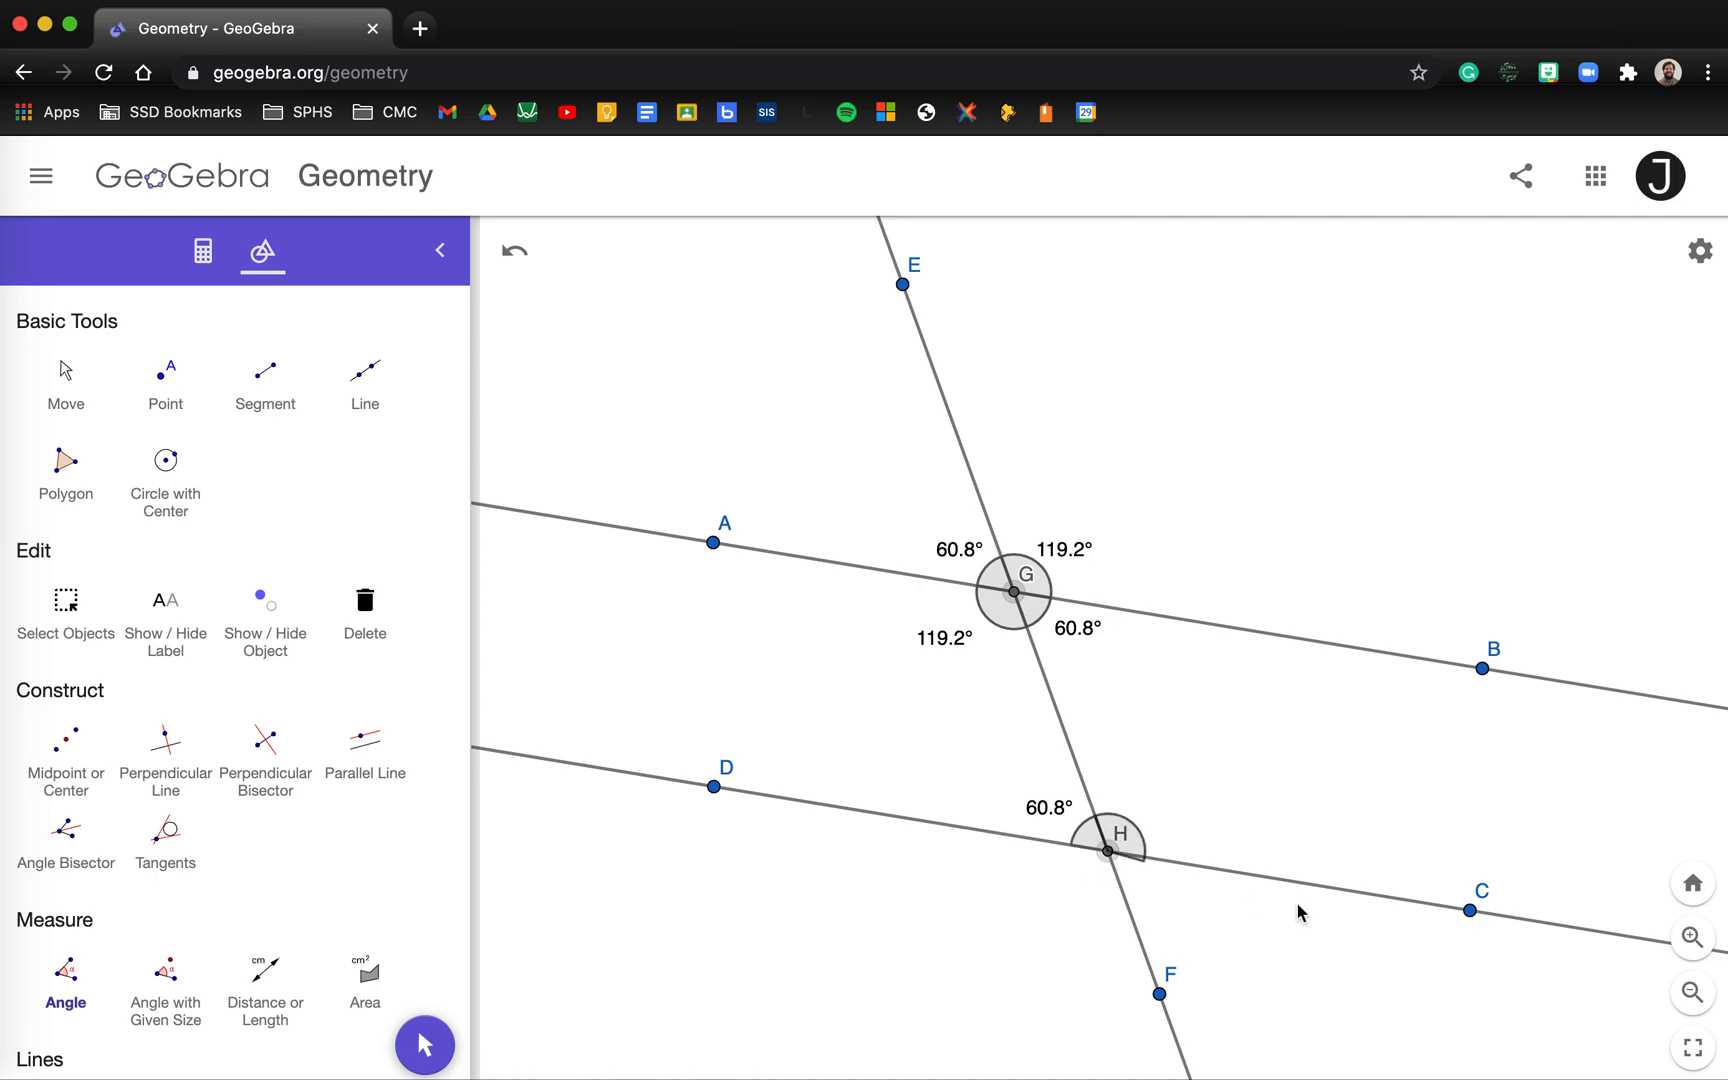
left_click(1469, 910)
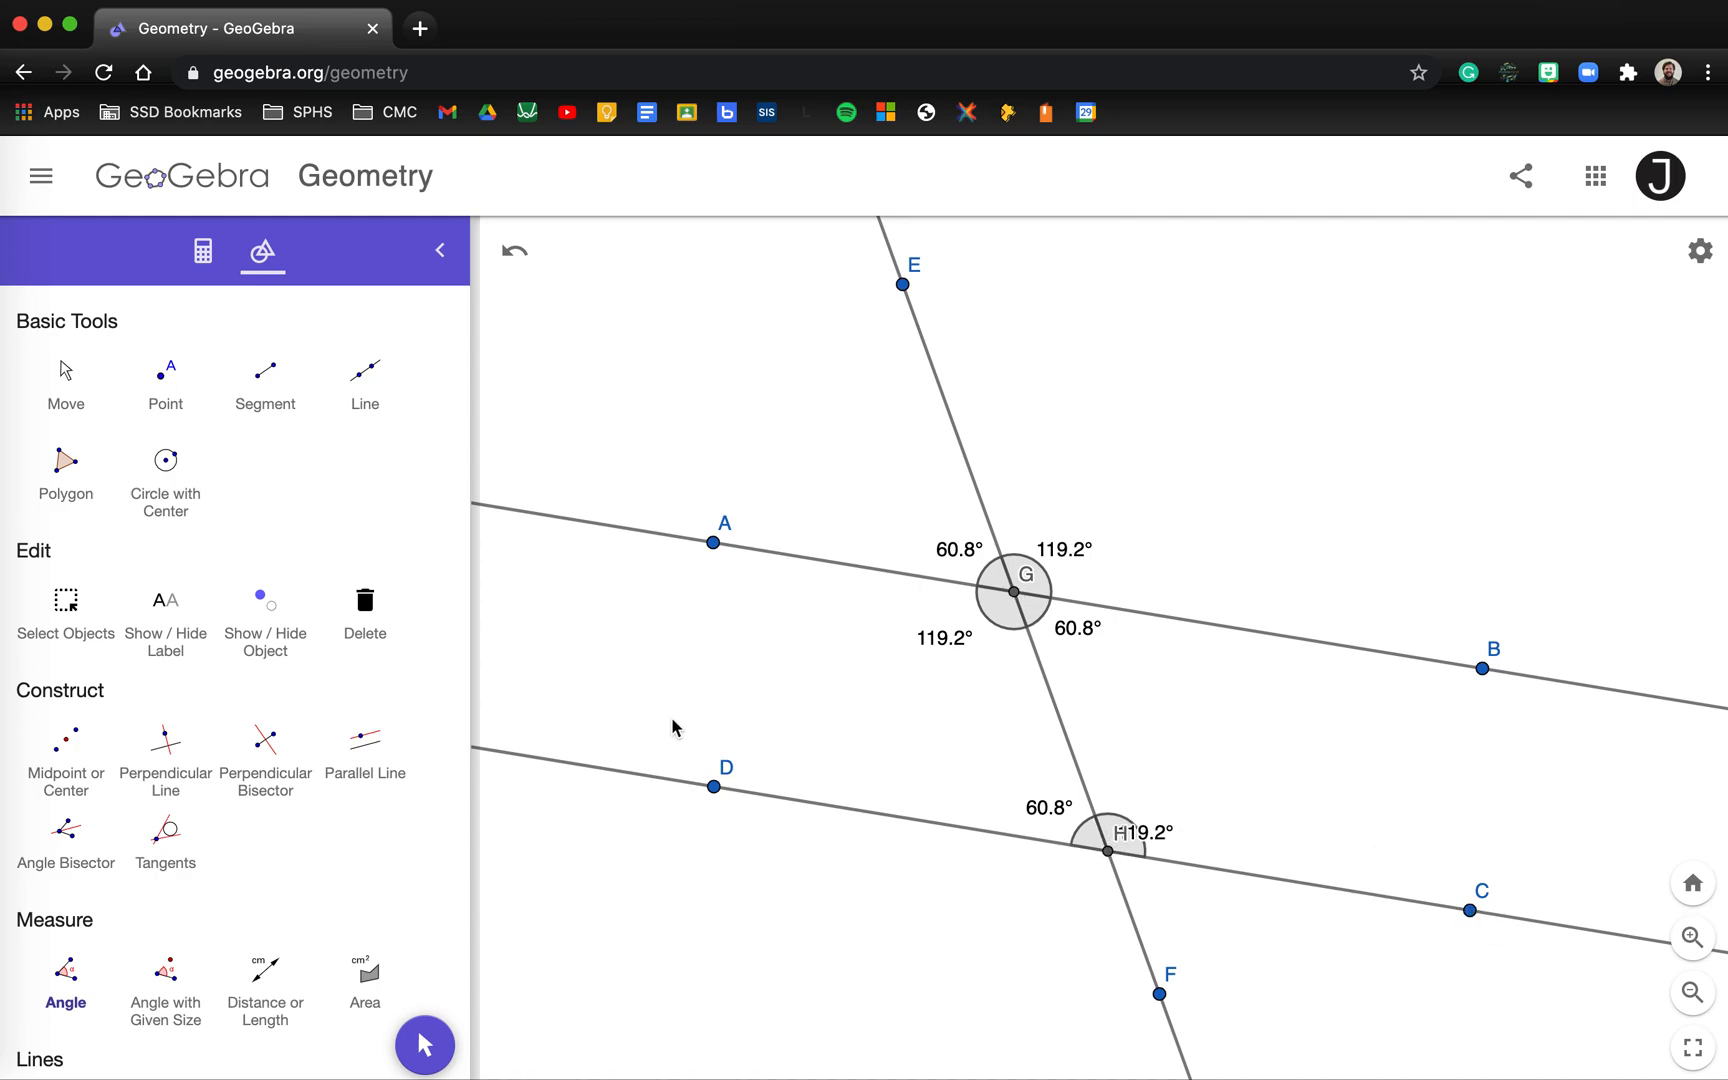
left_click(76, 402)
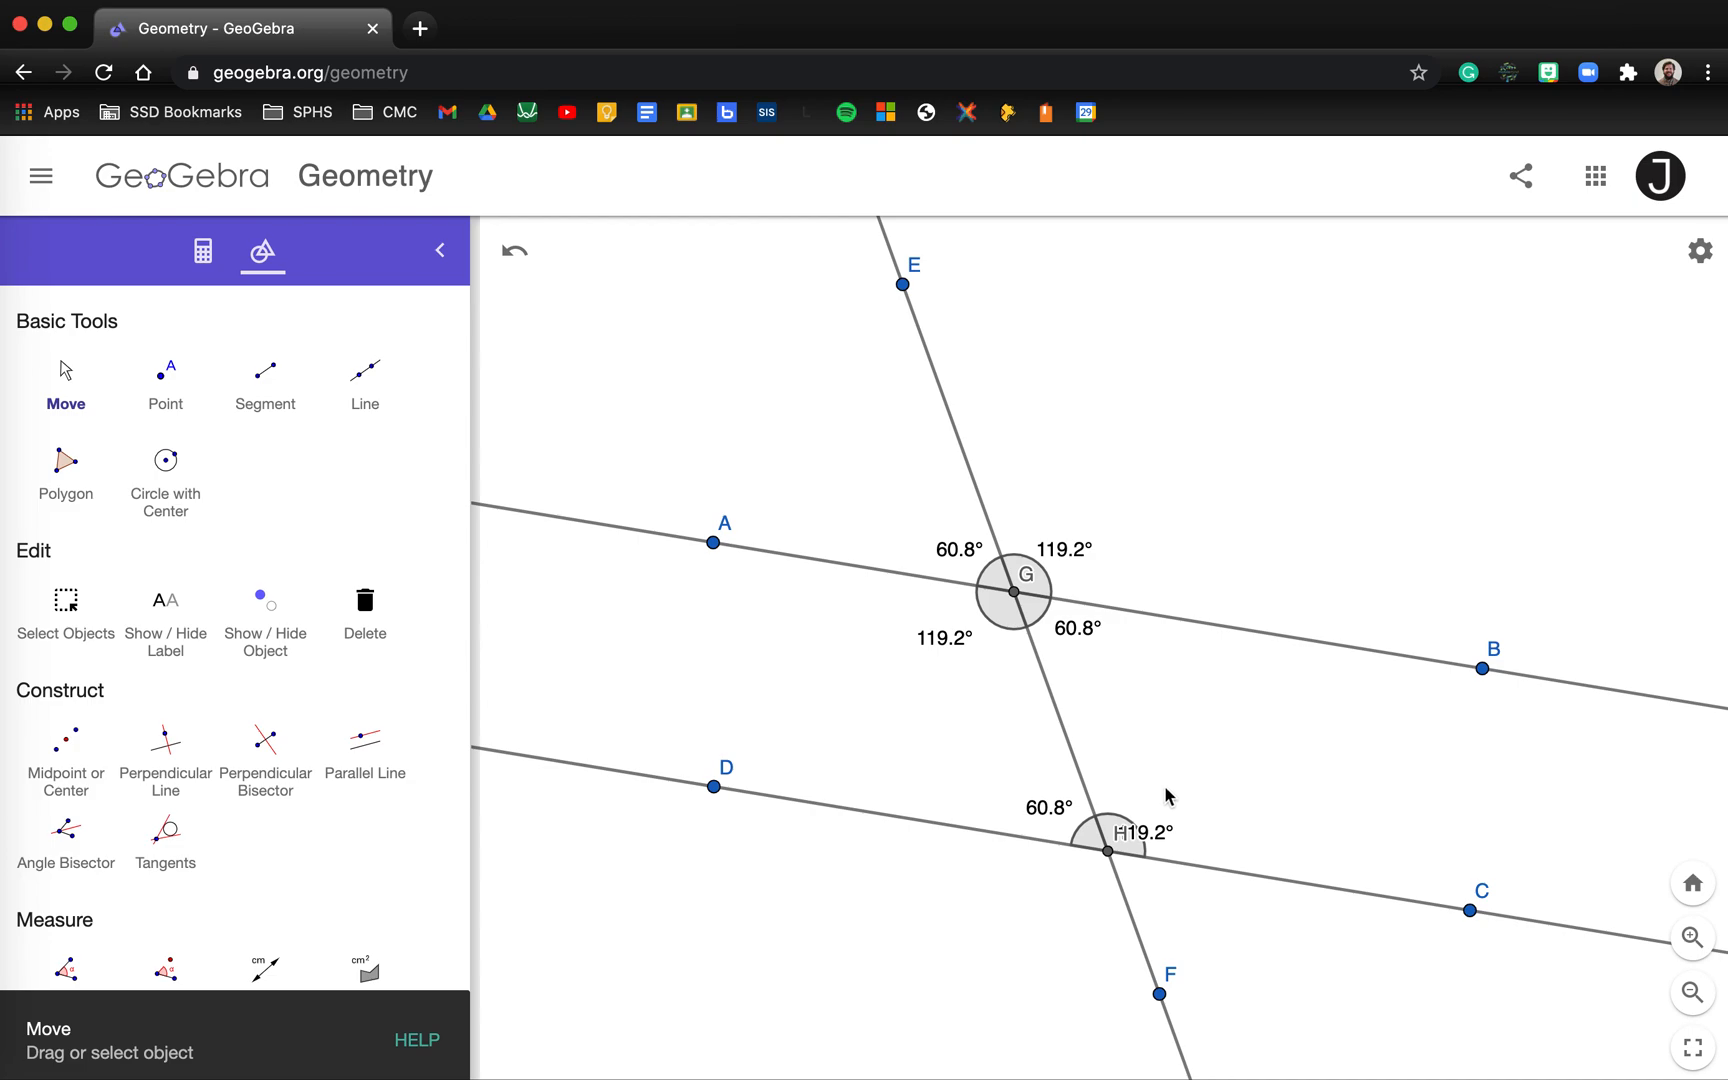
left_click_drag(1162, 835, 1170, 806)
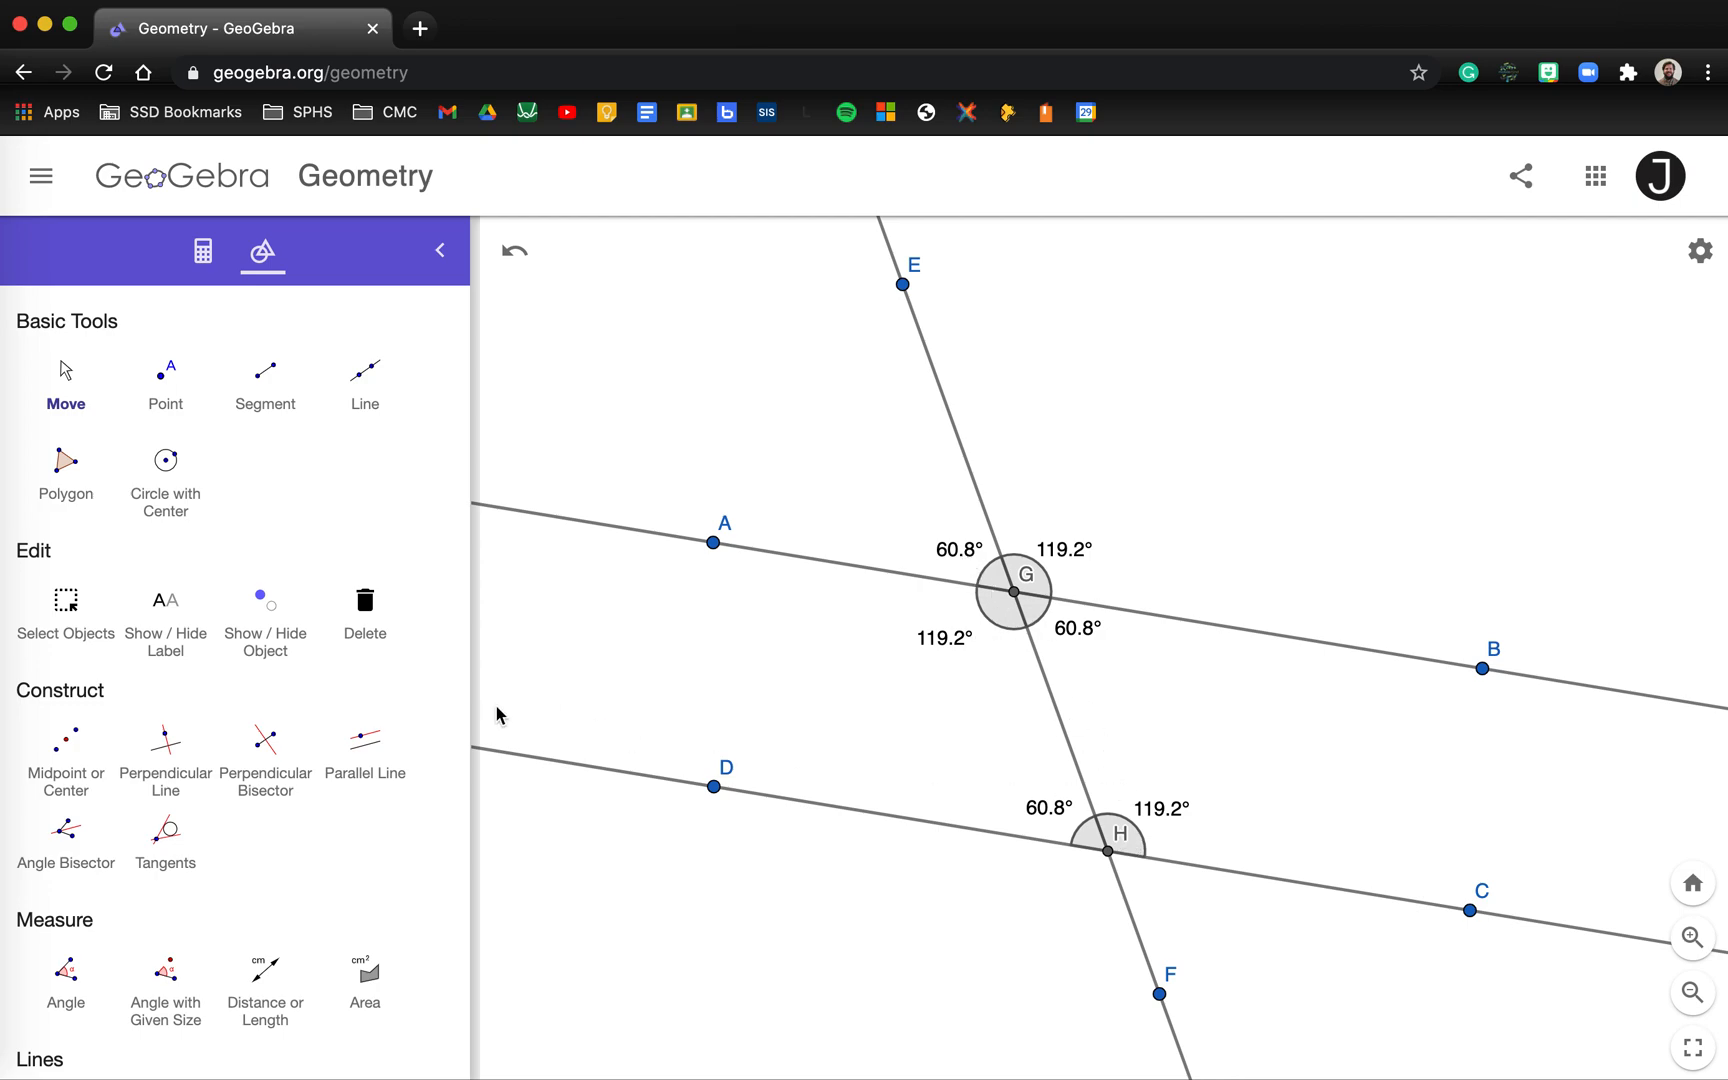
- Measure angle FHD below line DC and move its value label outside the arc, on D's side of the transversal
left_click(66, 970)
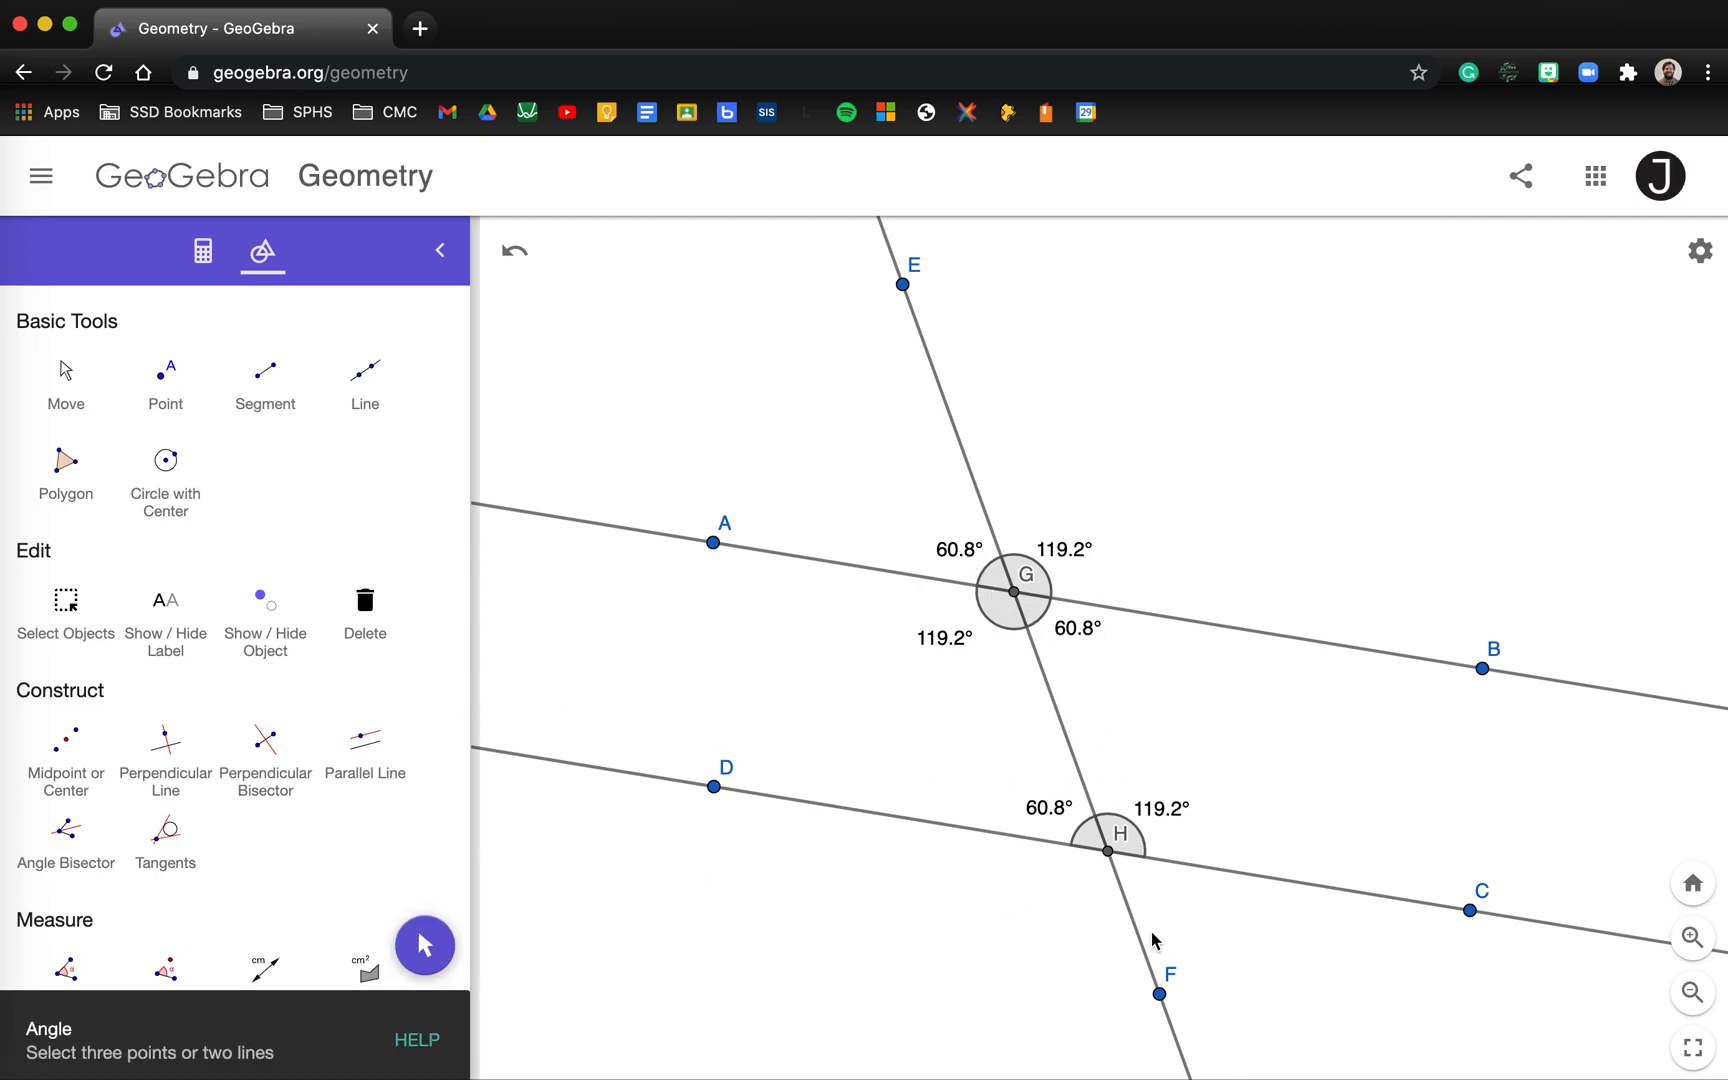
left_click(1159, 993)
left_click(1108, 851)
left_click(713, 787)
left_click(70, 378)
left_click_drag(1118, 872, 1060, 910)
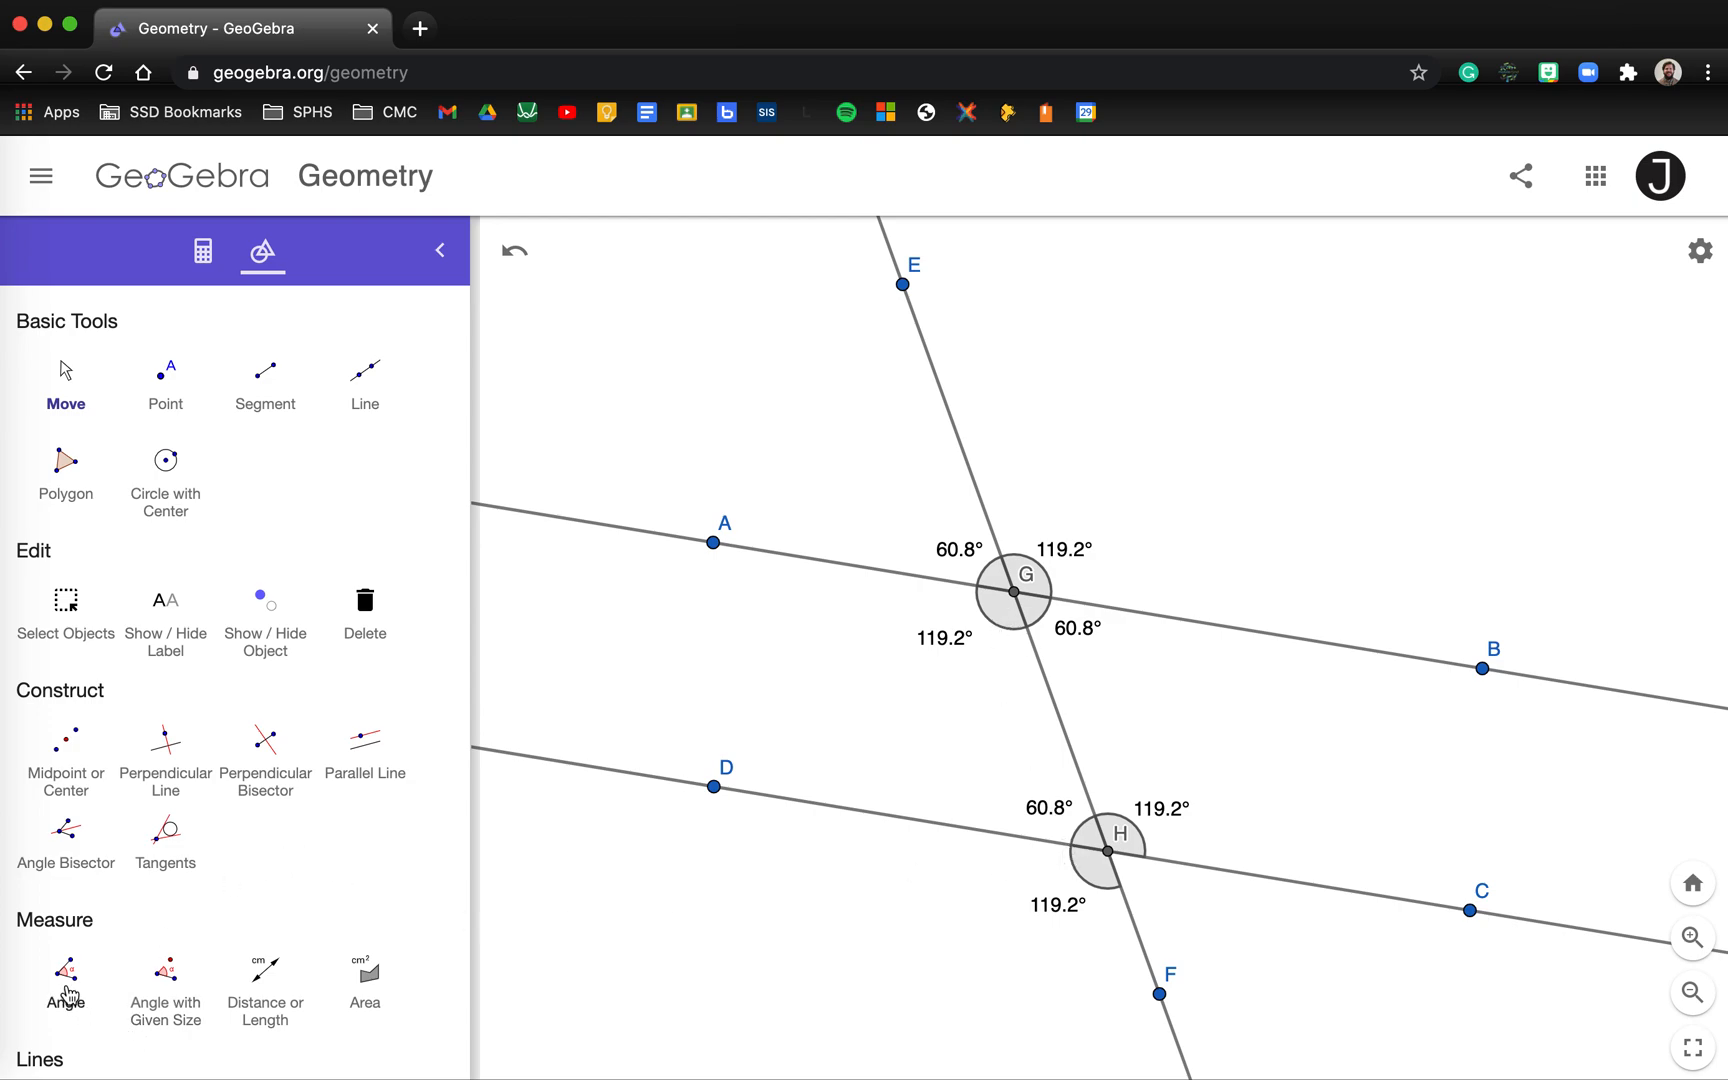
- Measure angle FHC below line DC and move its value label outside the arc, on C's side of the transversal
left_click(67, 985)
left_click(1159, 994)
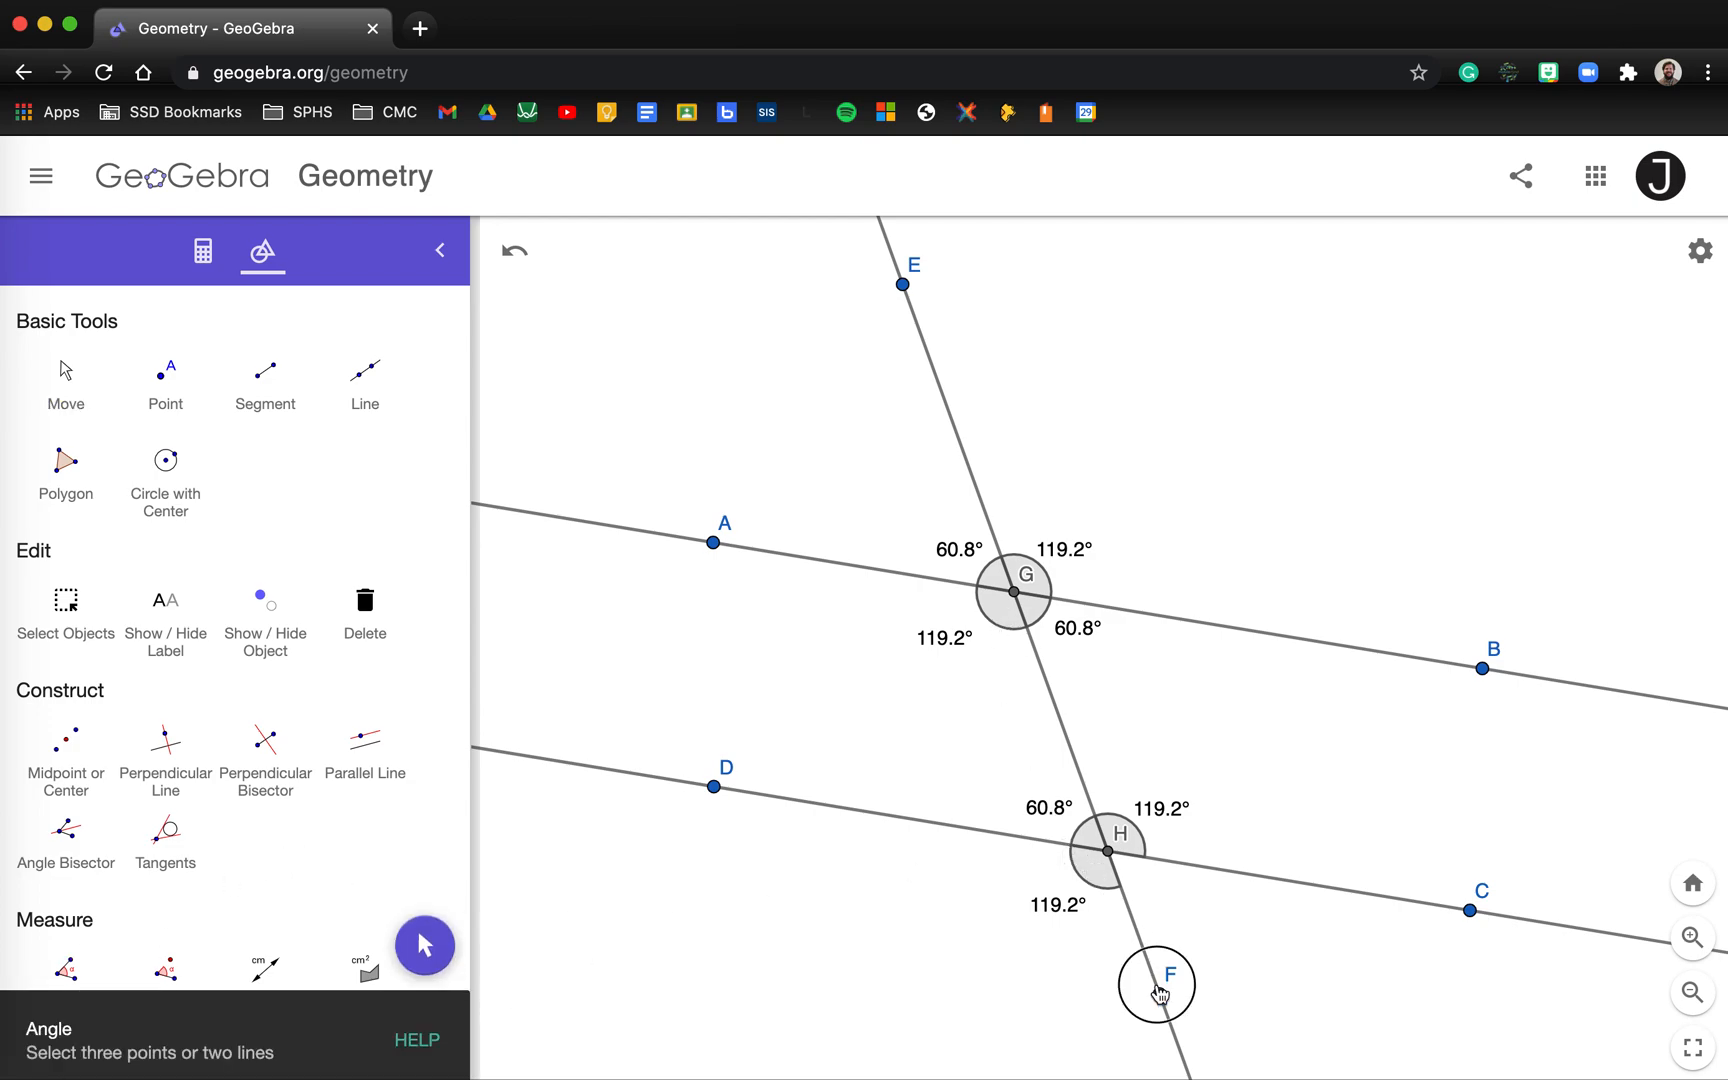
left_click(1108, 852)
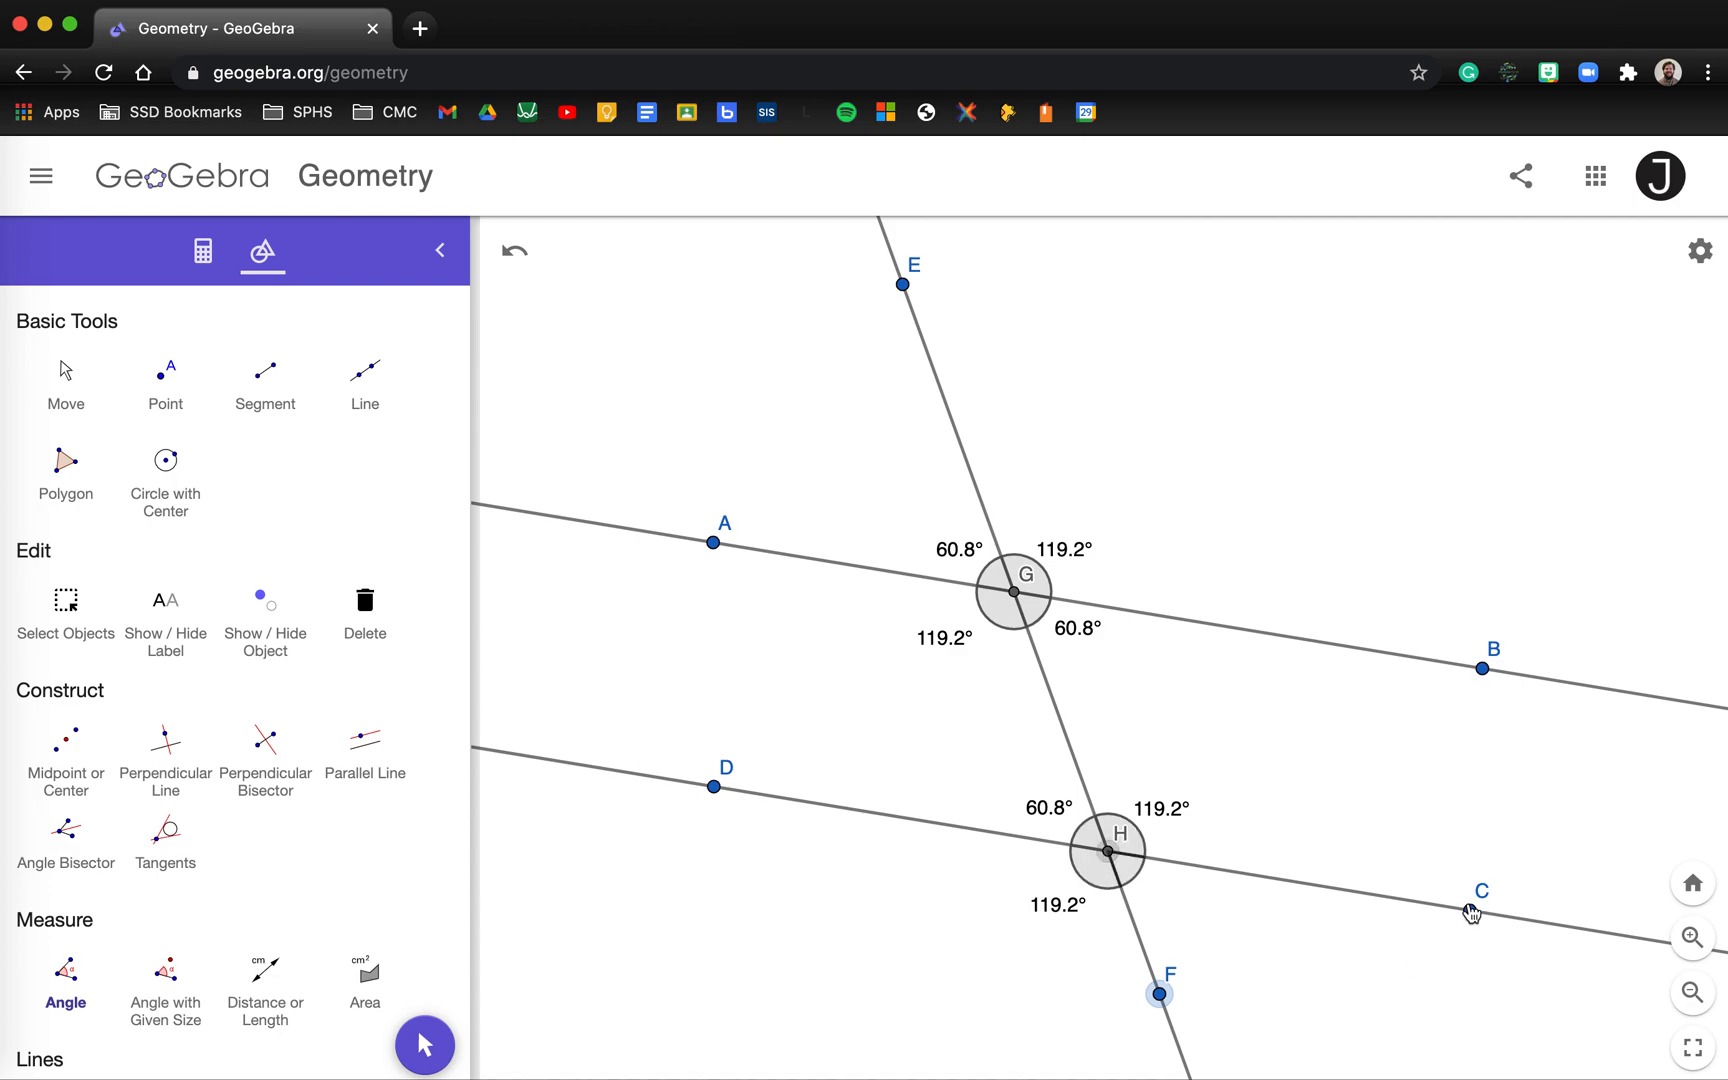
left_click(1470, 910)
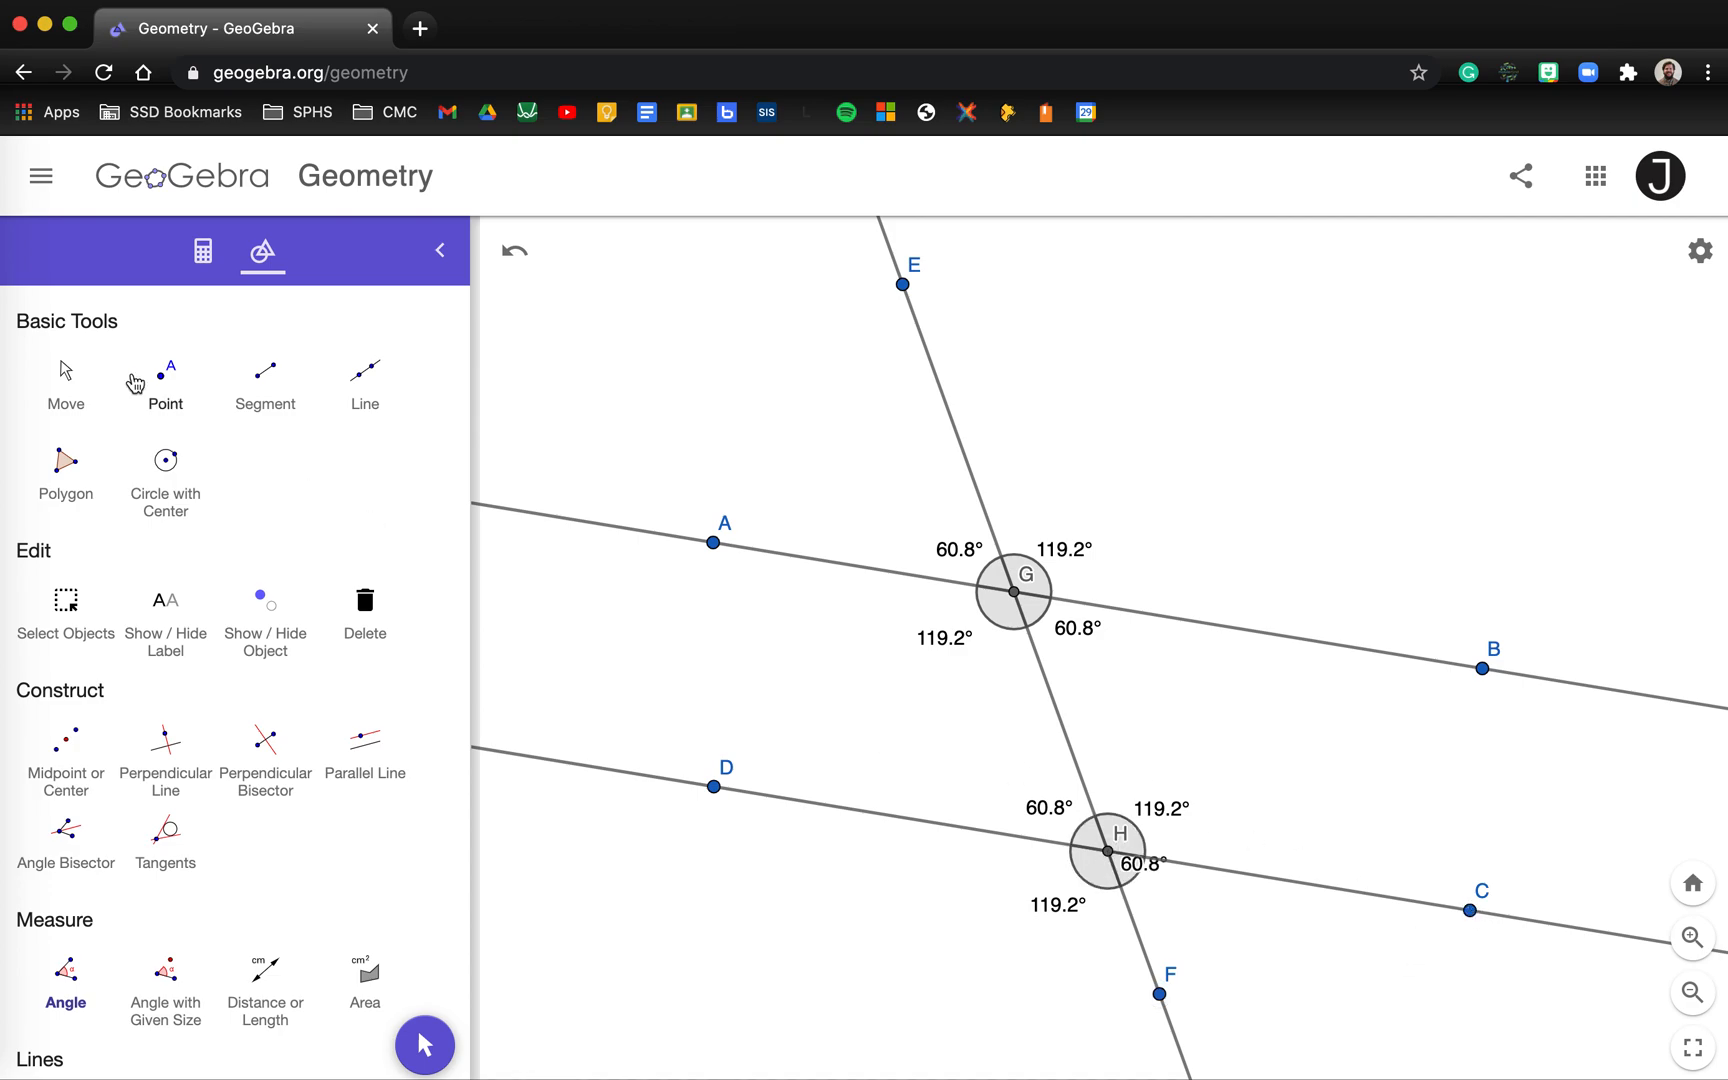
left_click(68, 370)
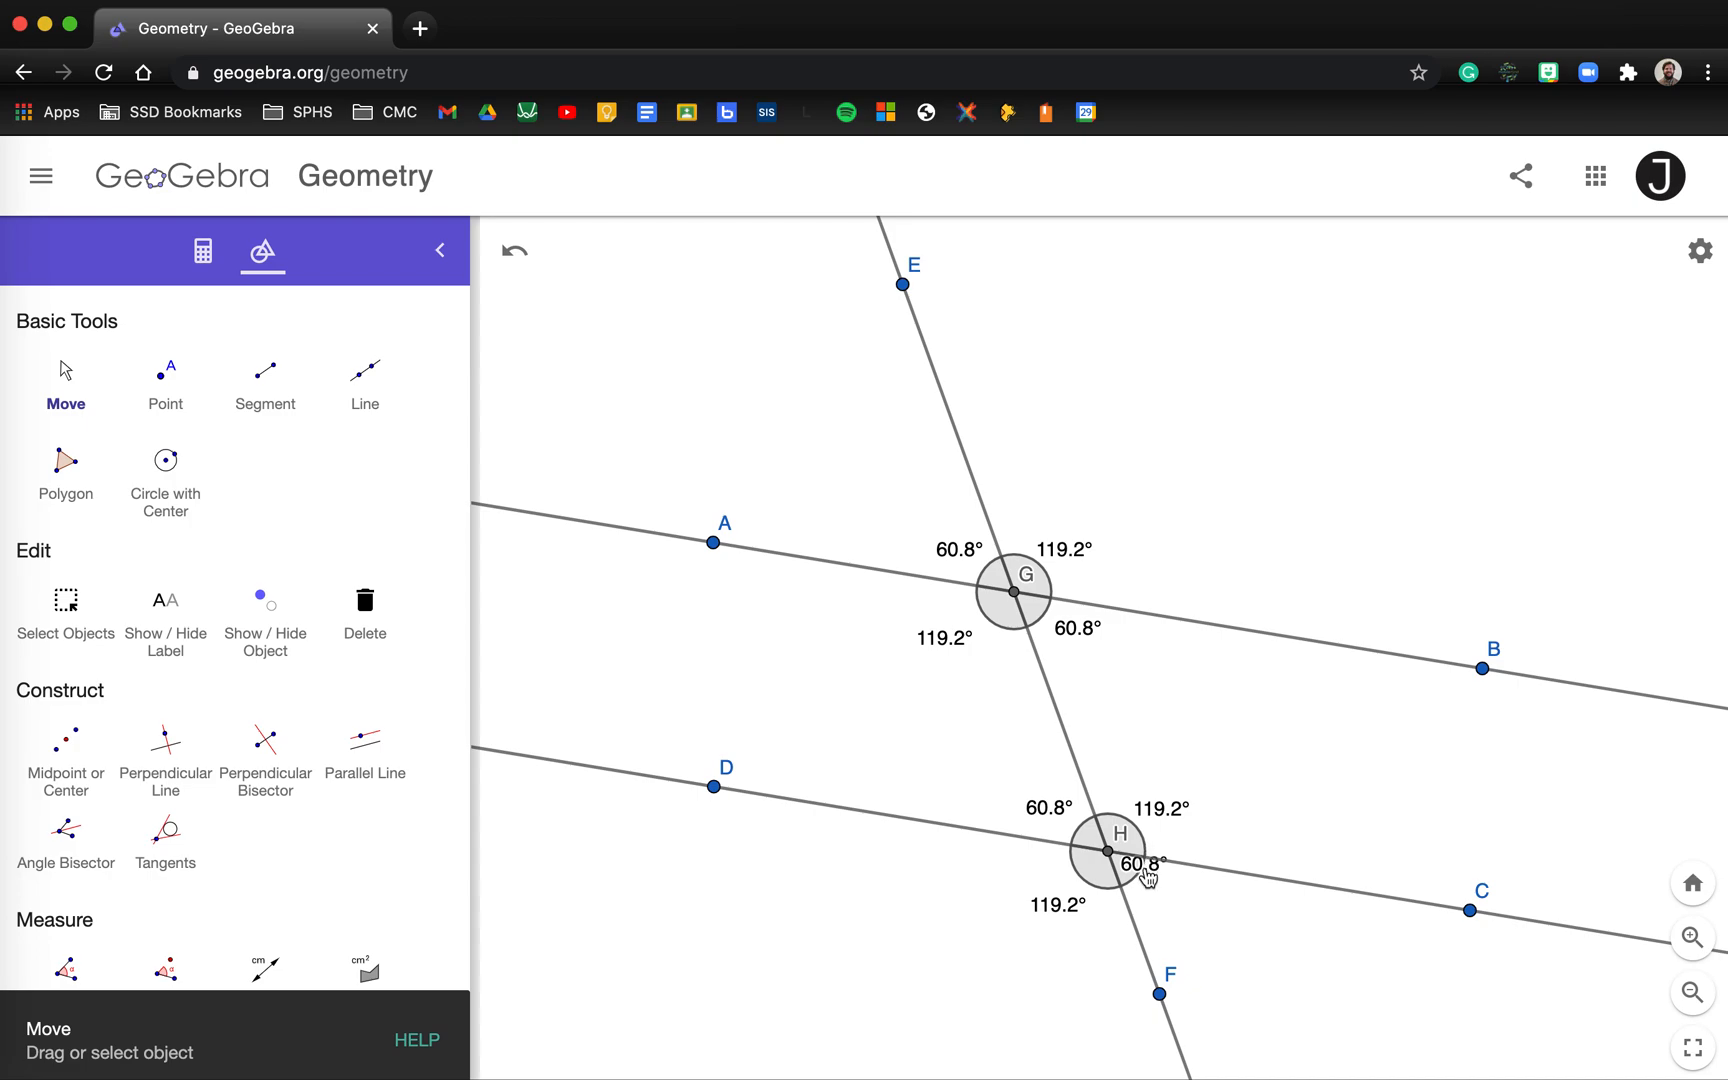
left_click_drag(1166, 903, 1172, 906)
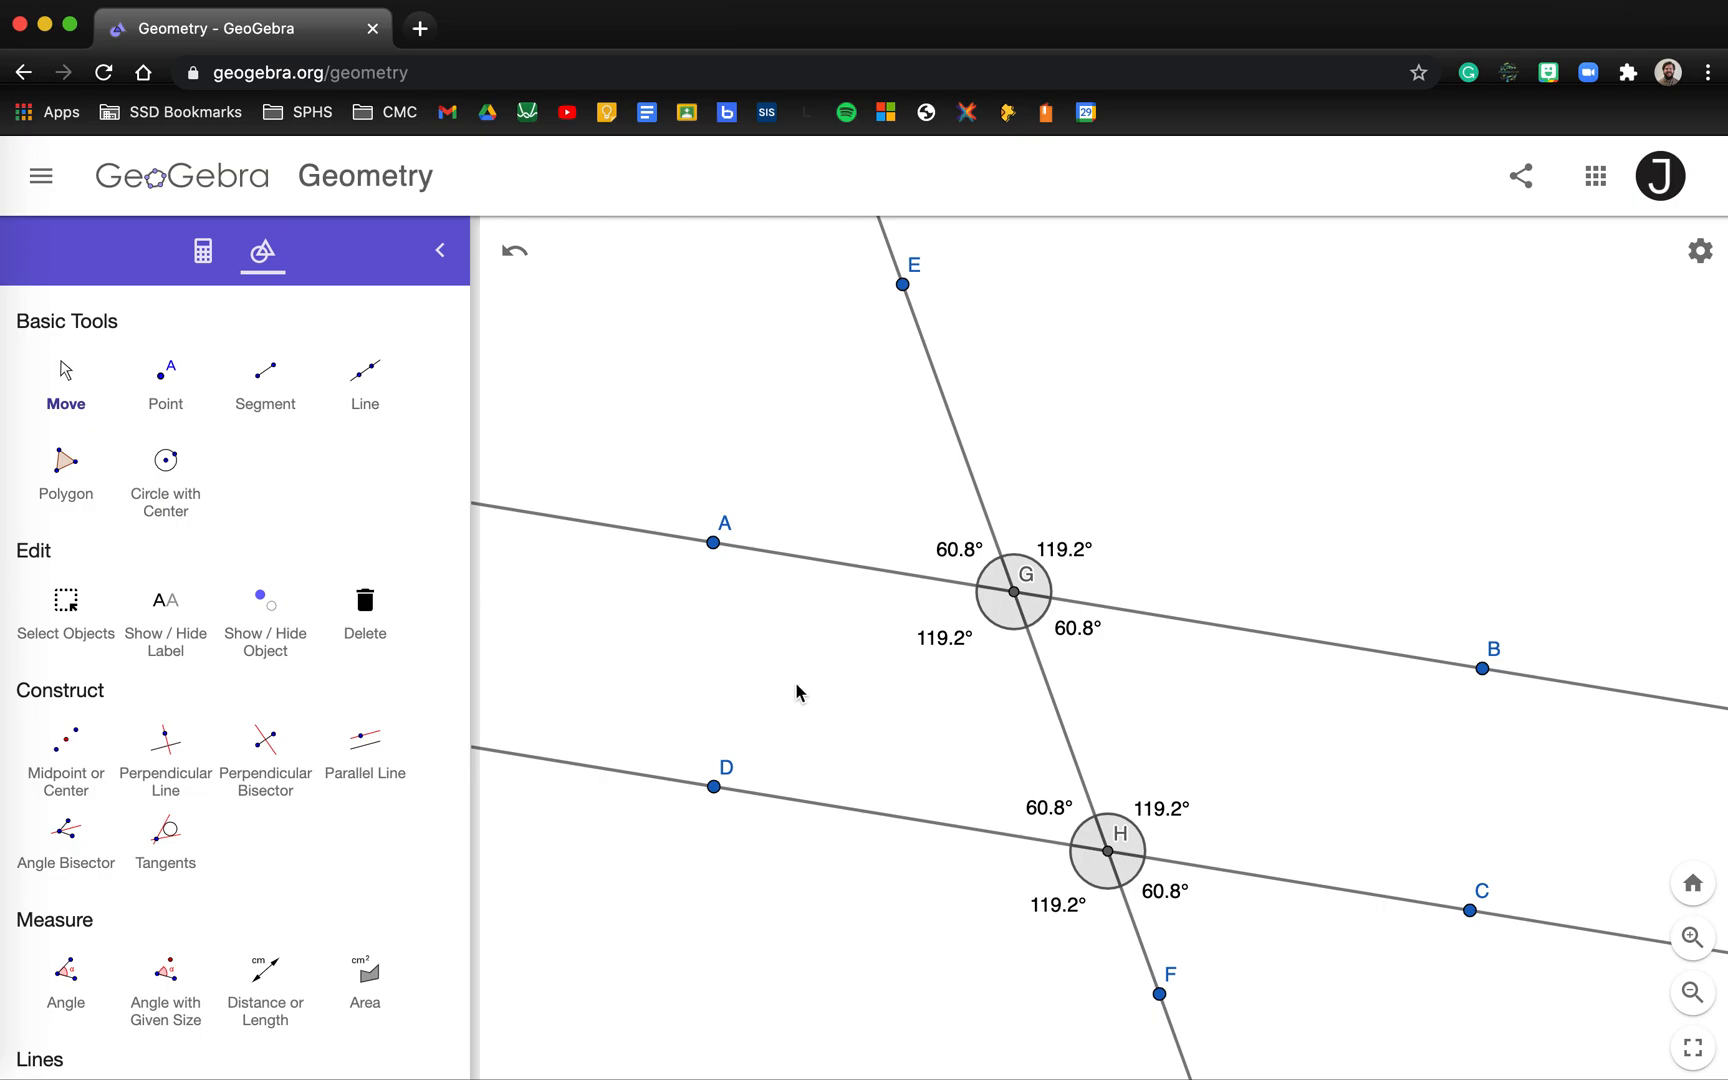
- Add a two-line text reading "Name" and "12/3/2020" in the empty area above line AB, beside point E
scroll(205, 806, "down", 7)
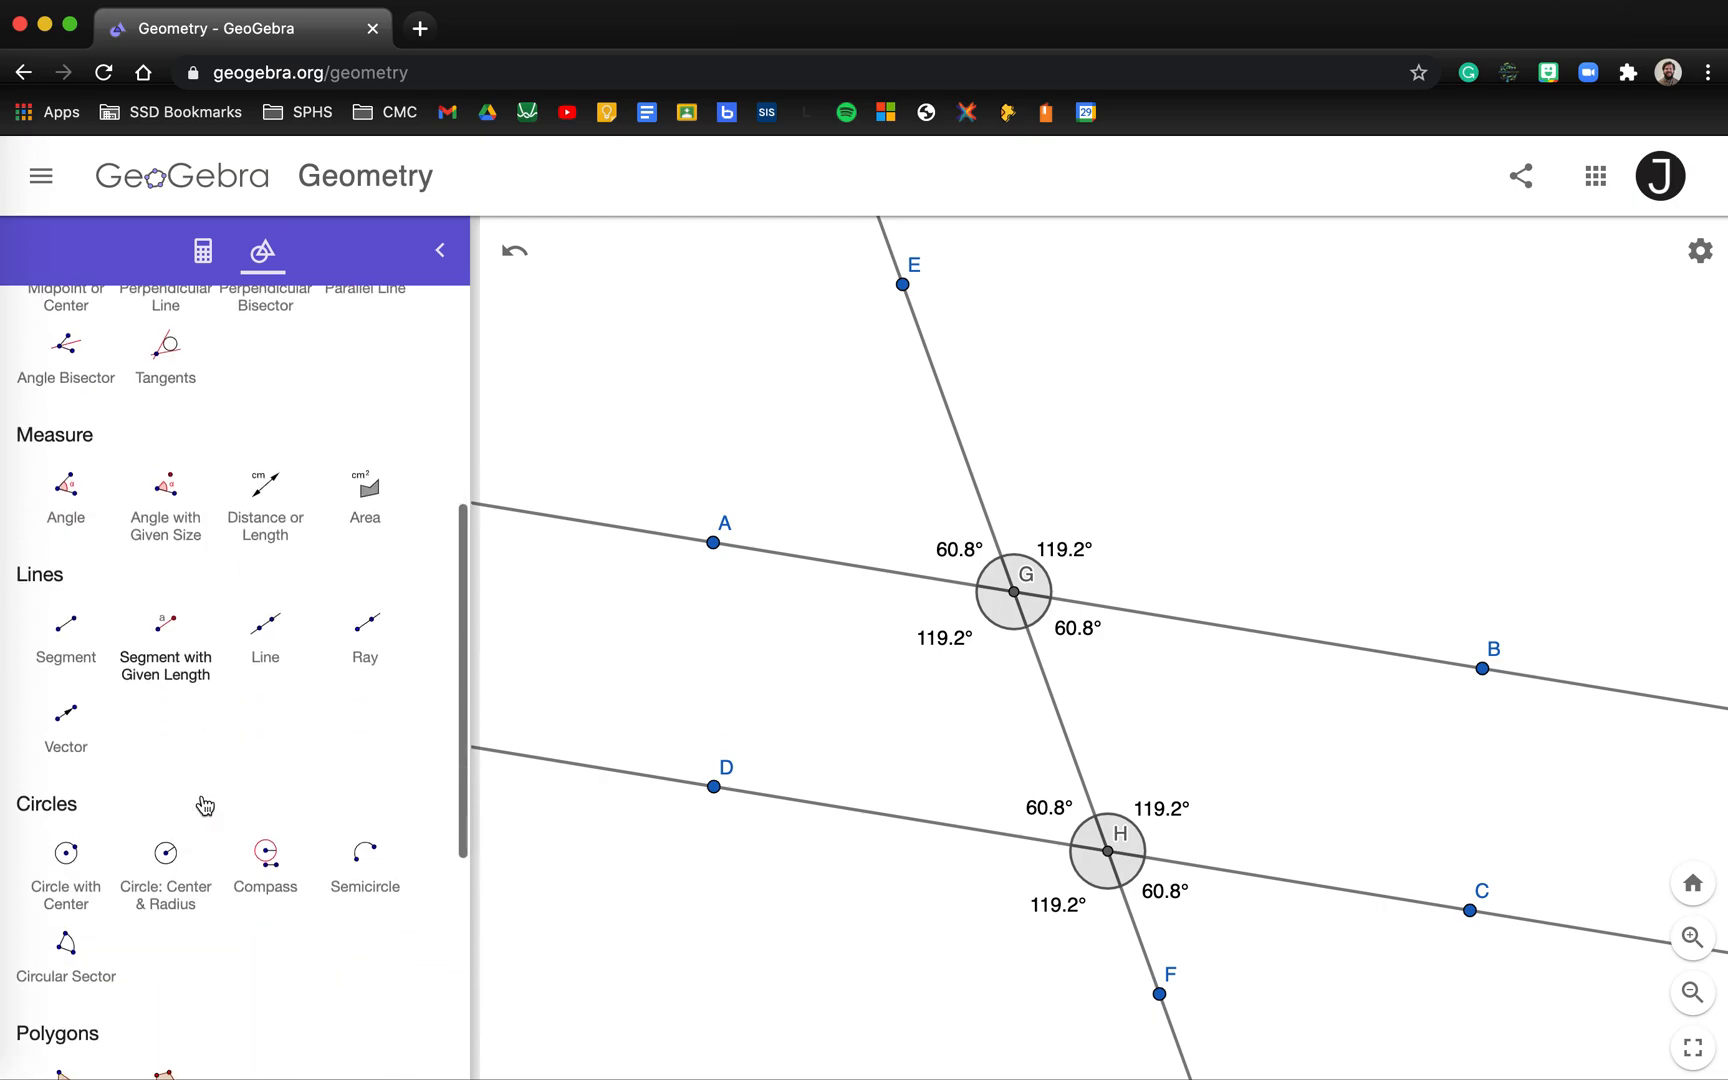
scroll(205, 806, "down", 4)
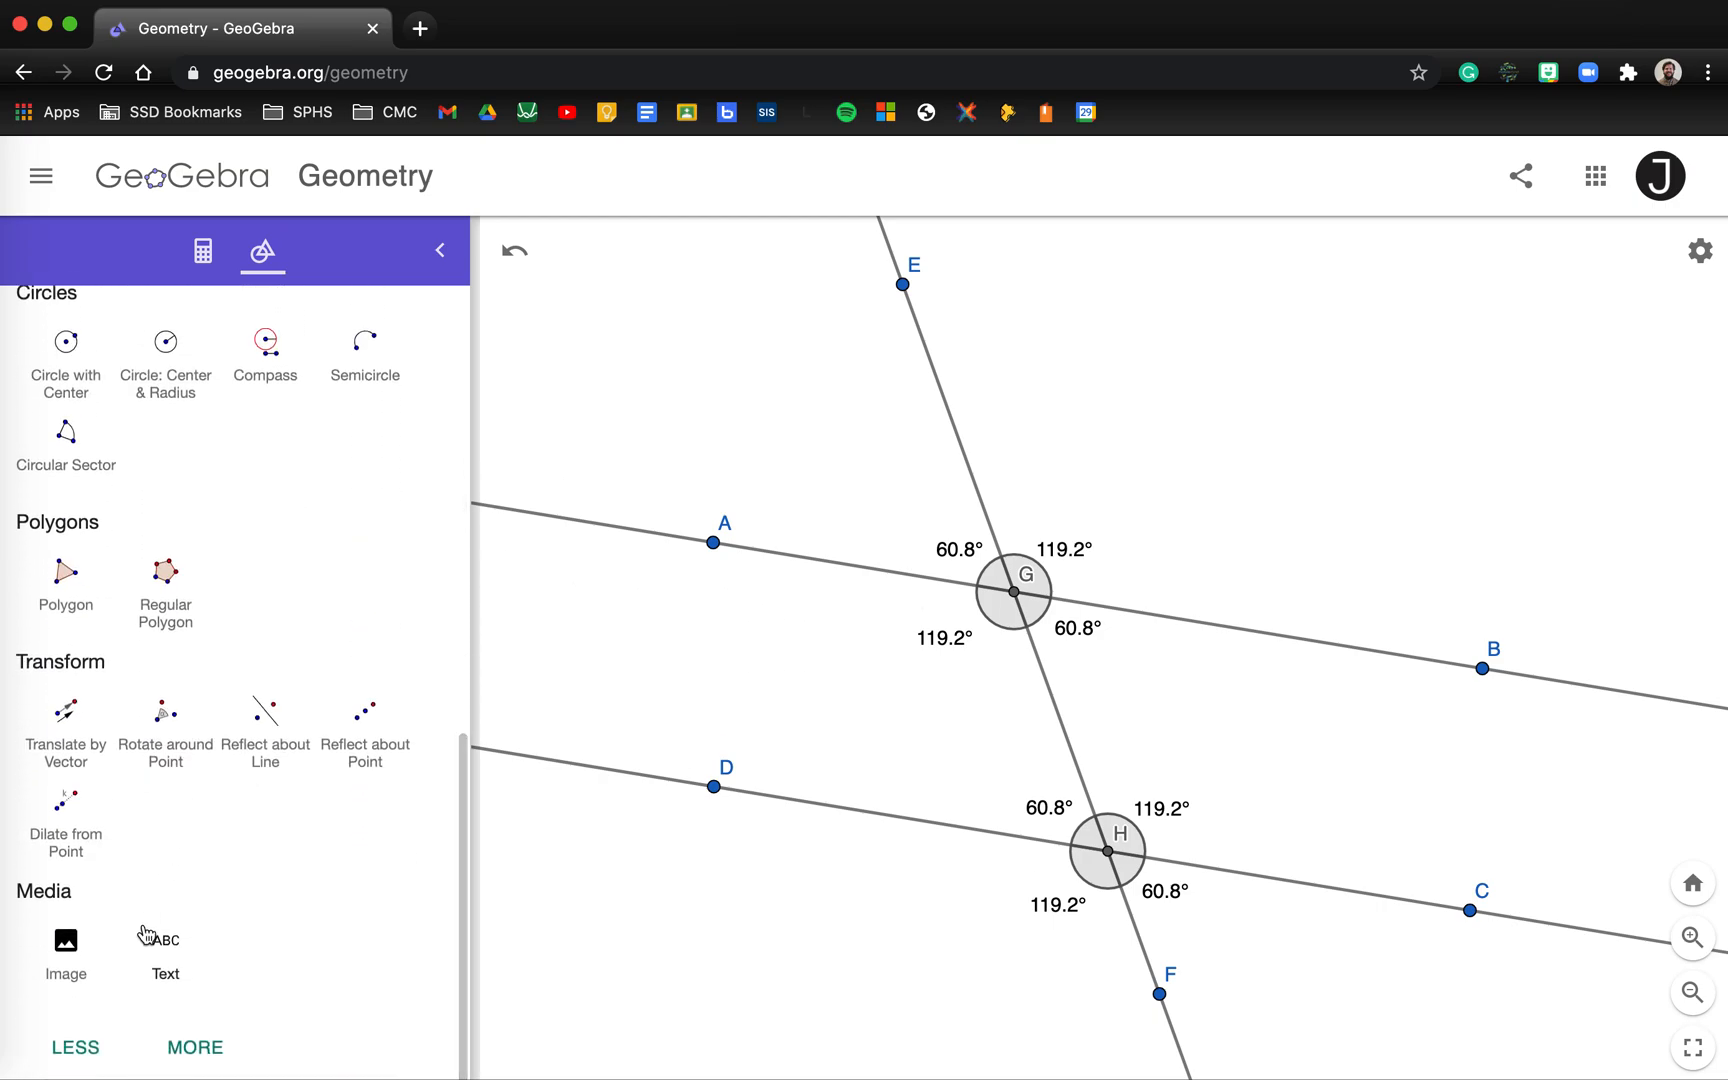
left_click(160, 948)
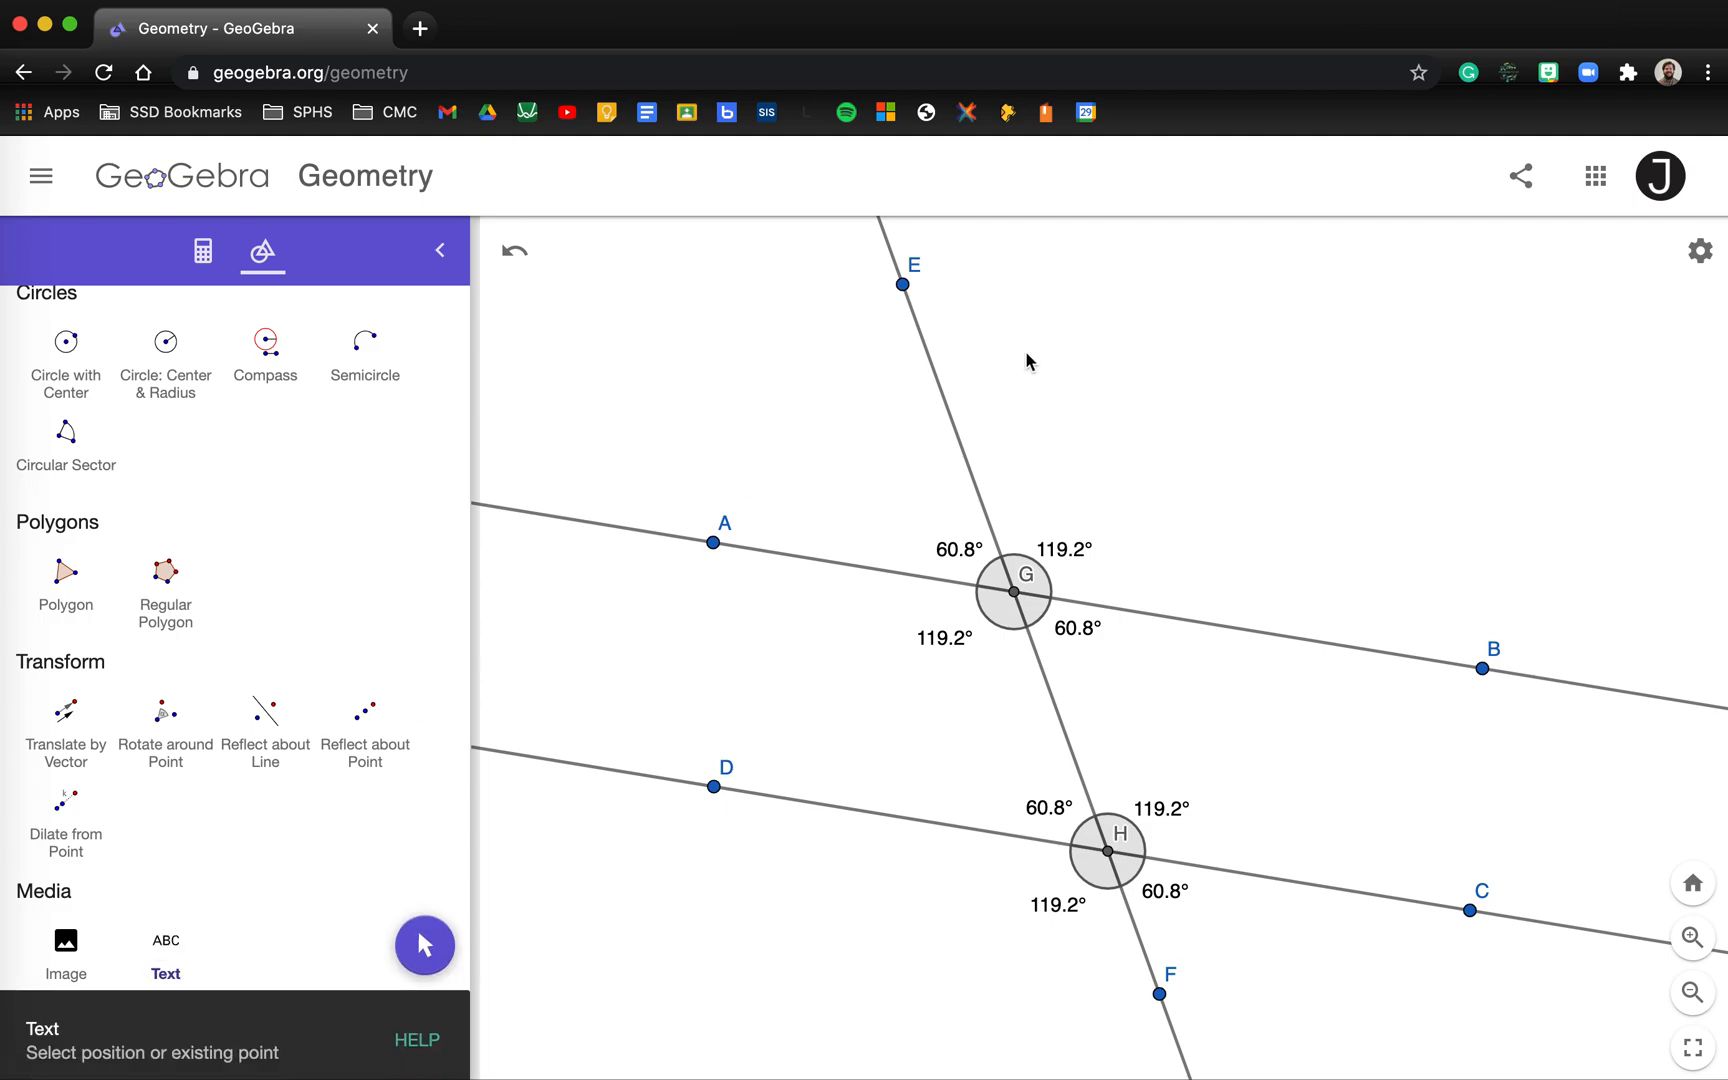
left_click(1150, 299)
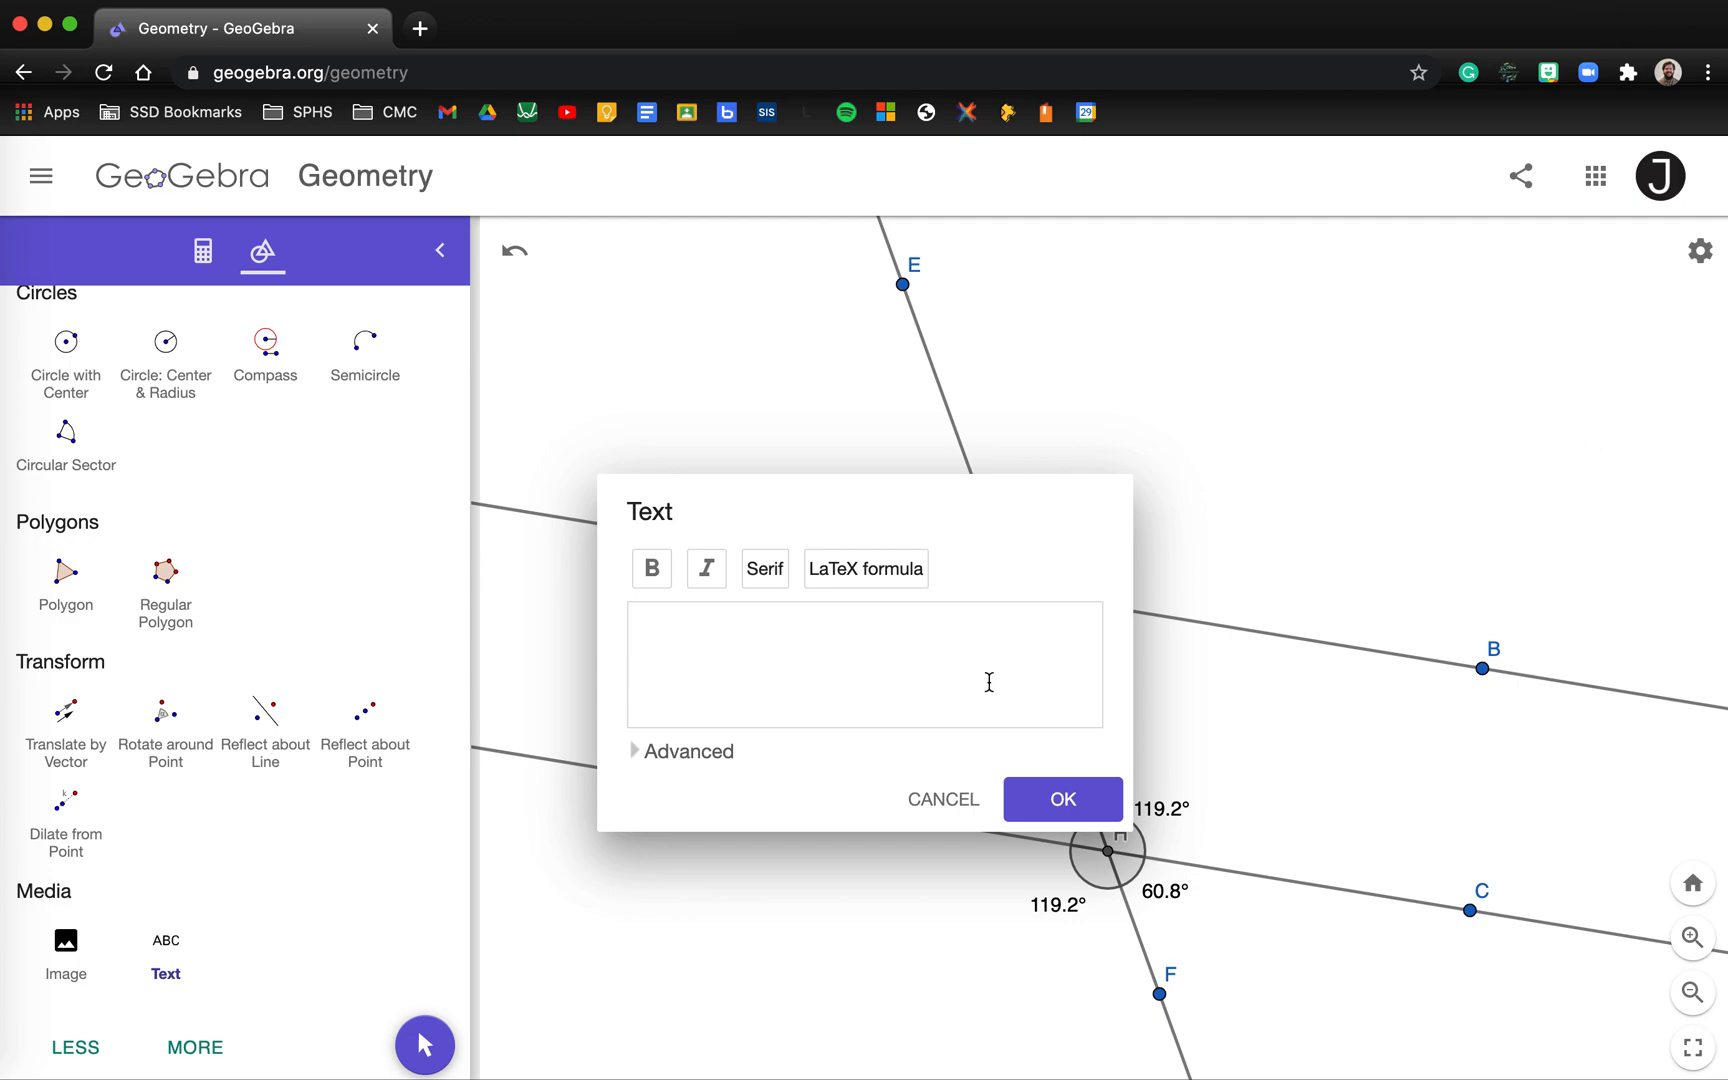
type("Name")
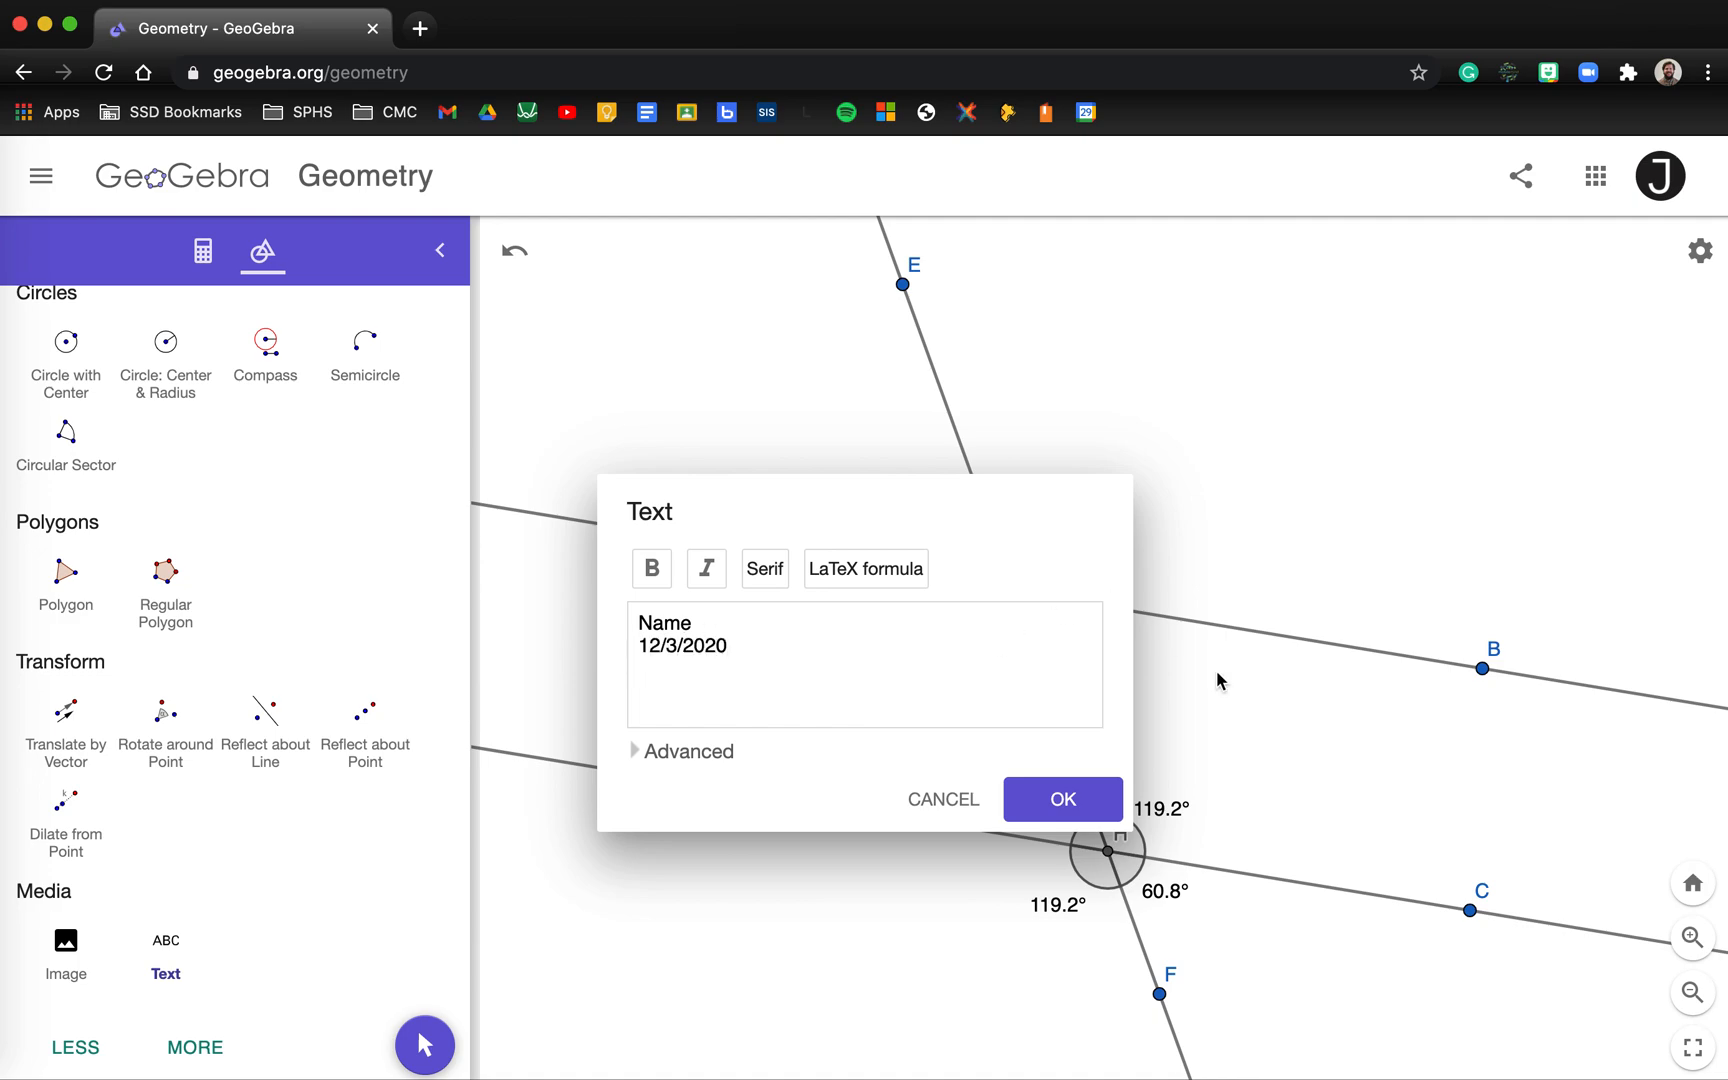
left_click(1075, 790)
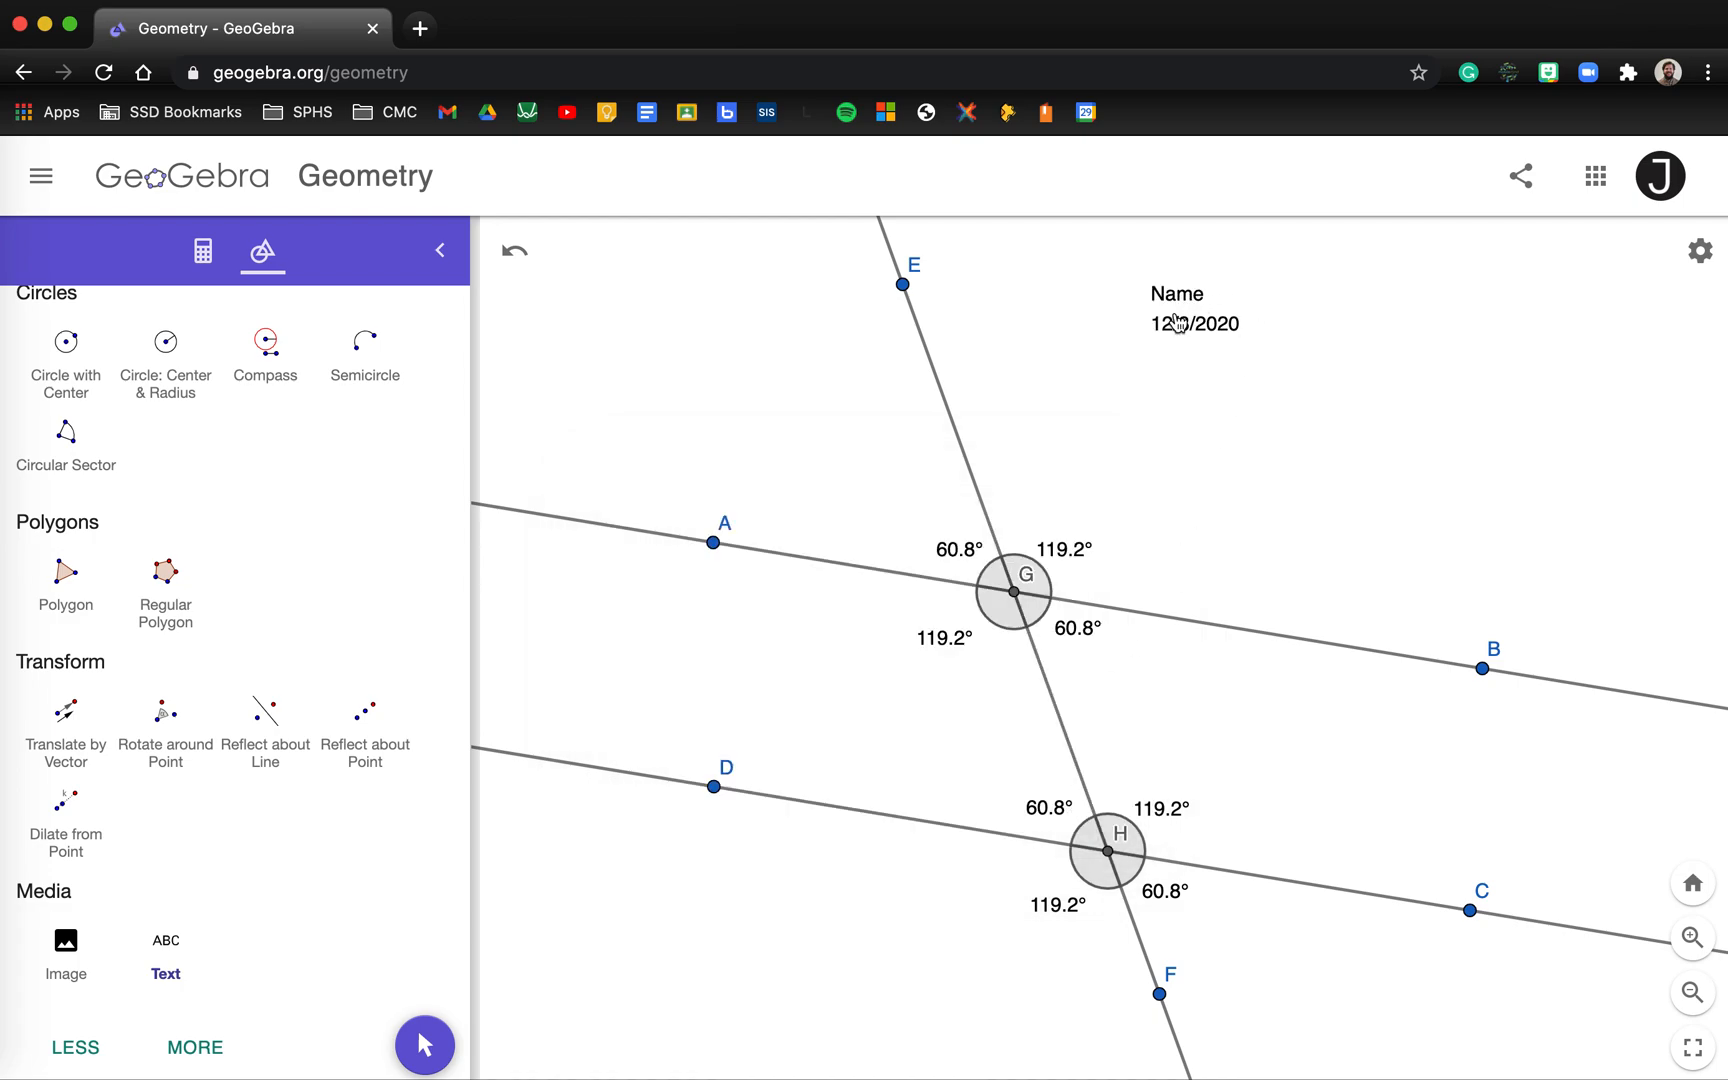
- Save the construction as "12/3/2020 Drawing" with Shared visibility and copy its share link
left_click(1520, 180)
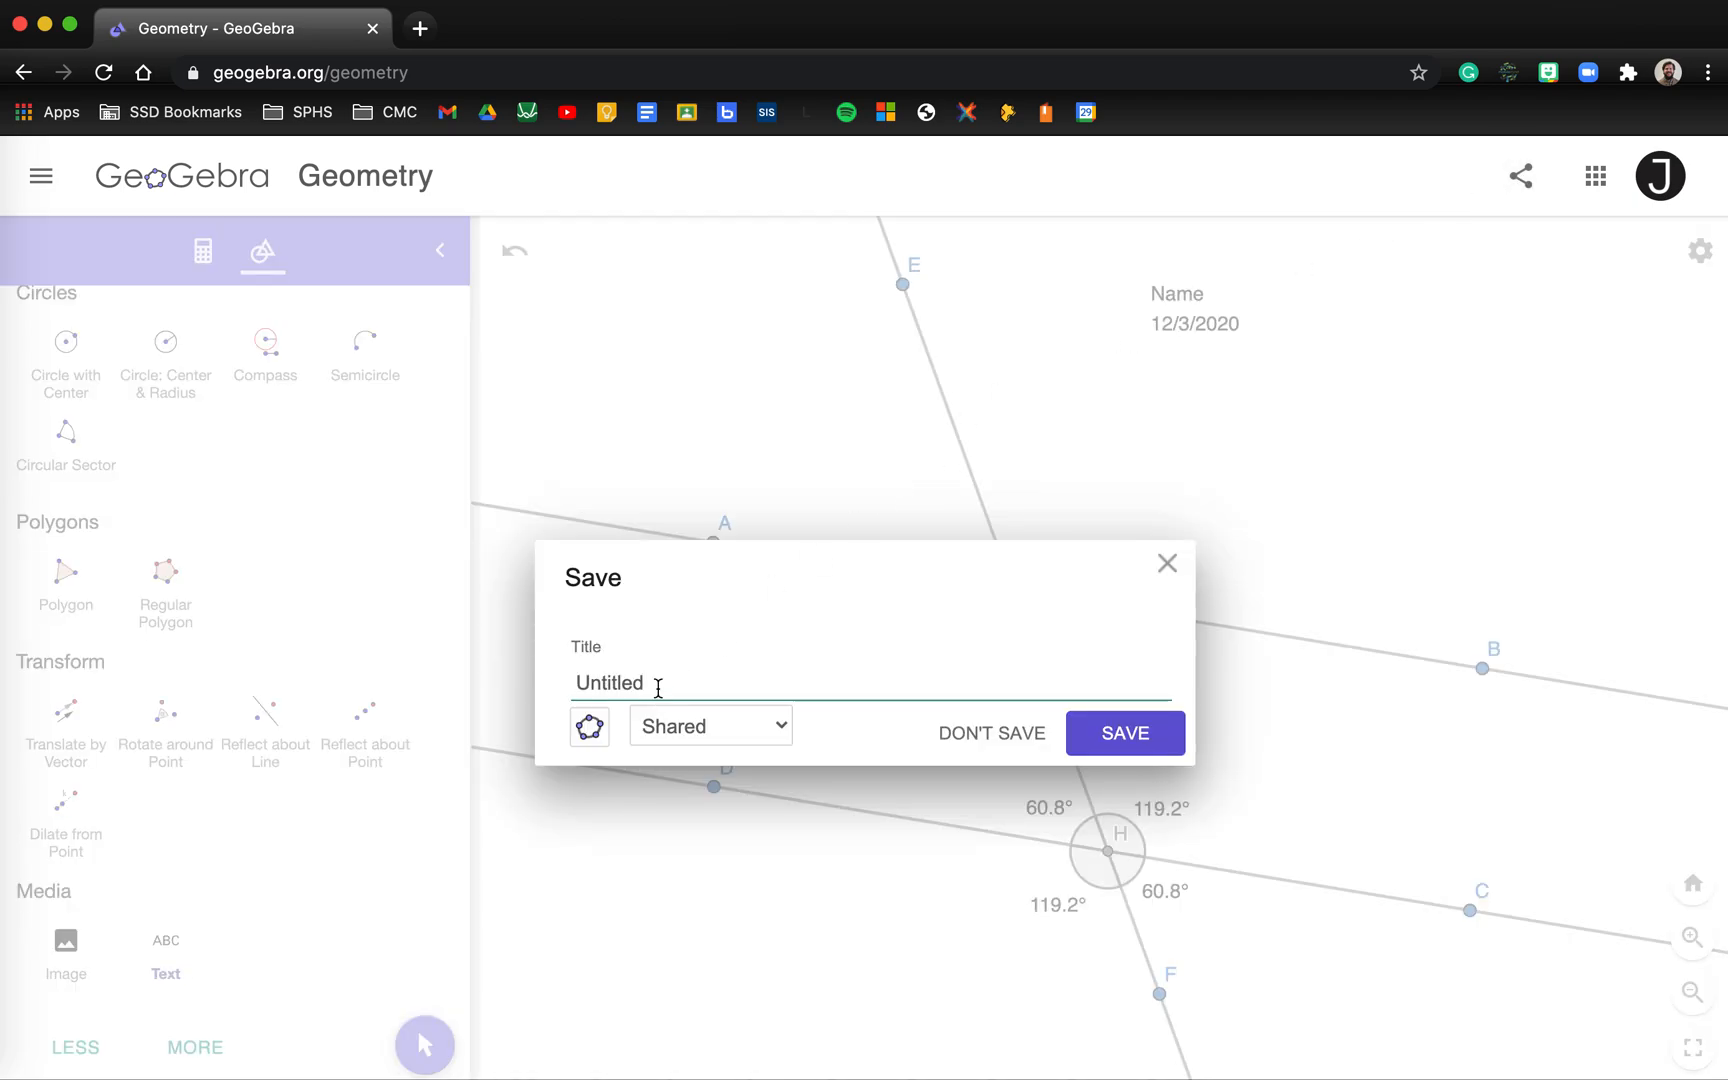
left_click_drag(658, 687, 549, 690)
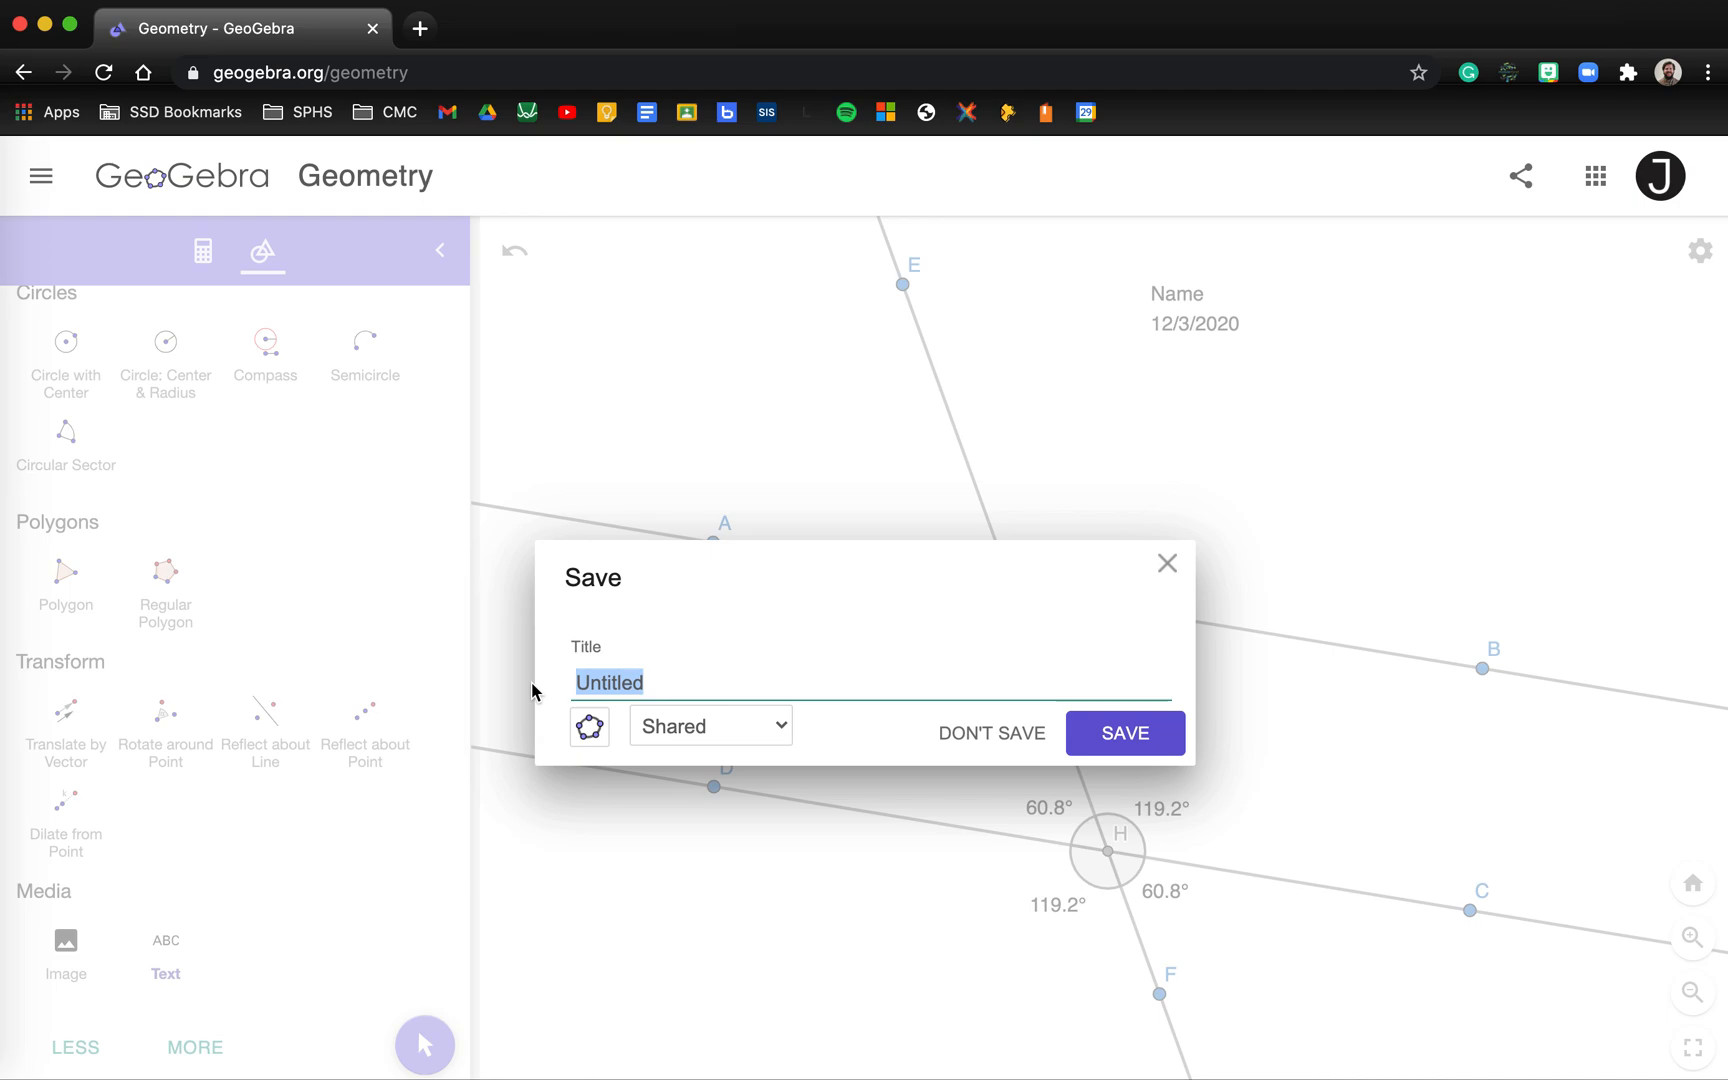
type("12/3/2020")
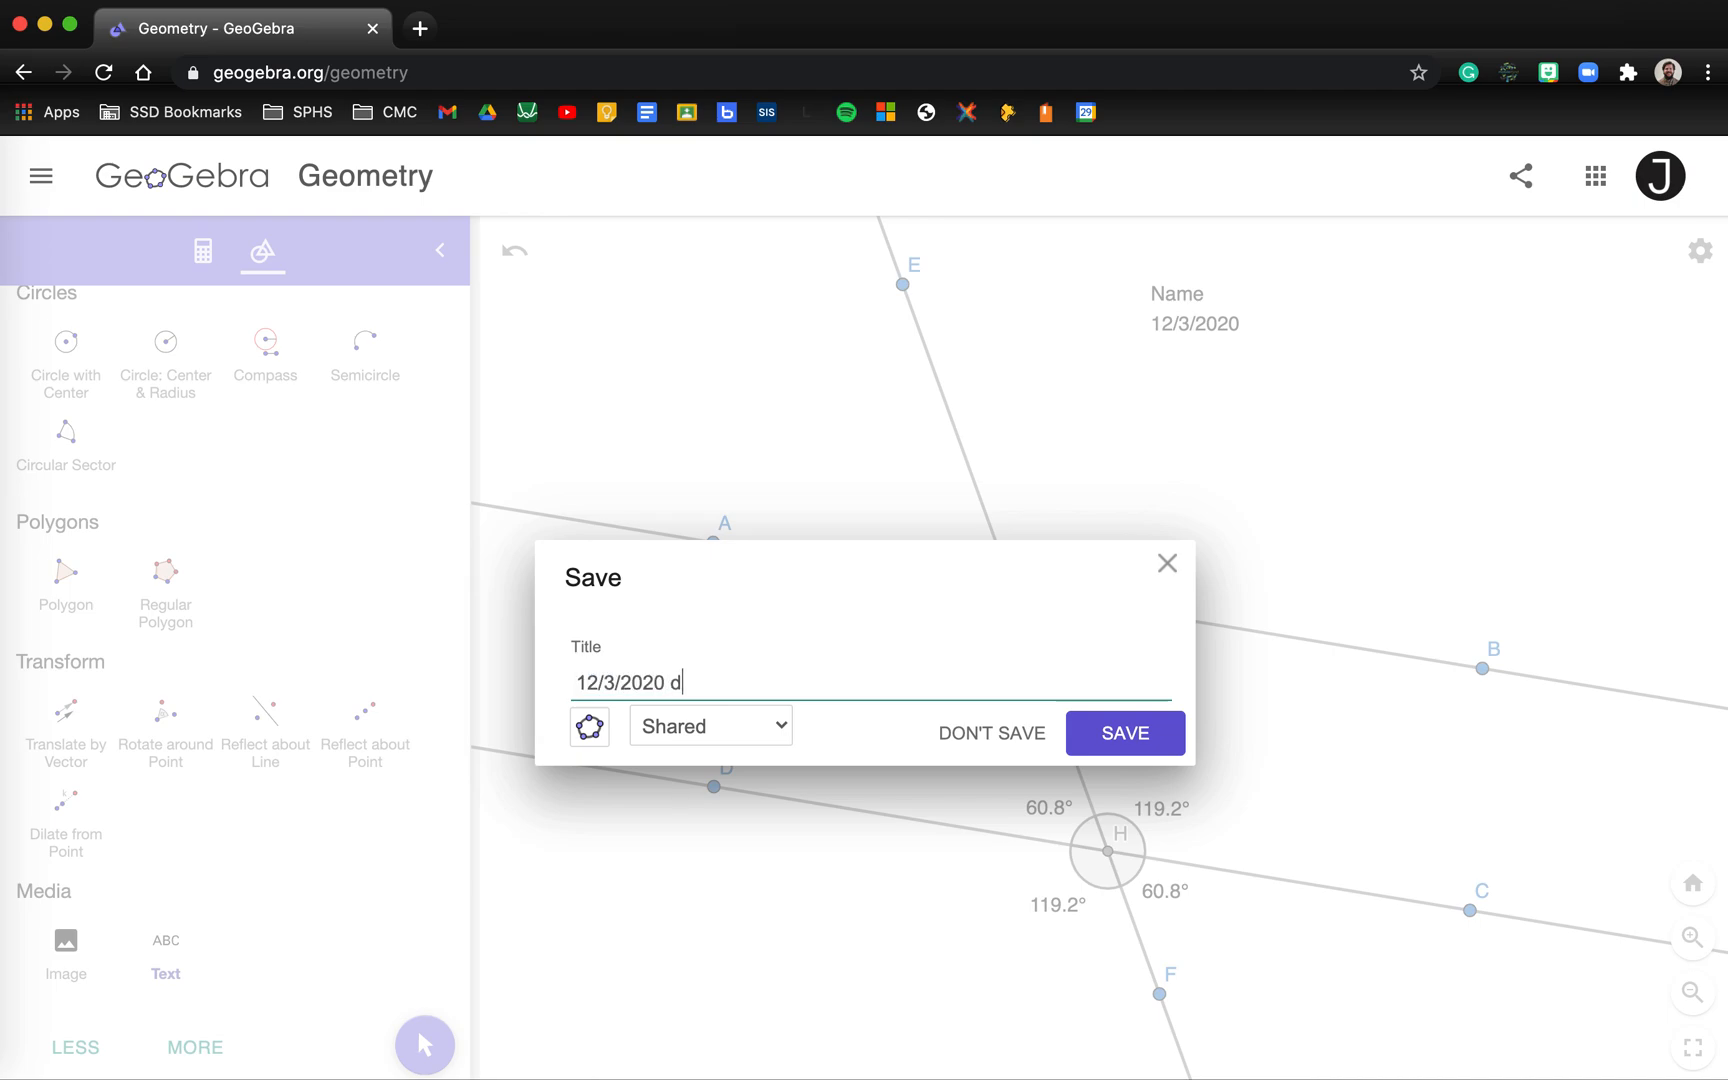
type(" Drawing")
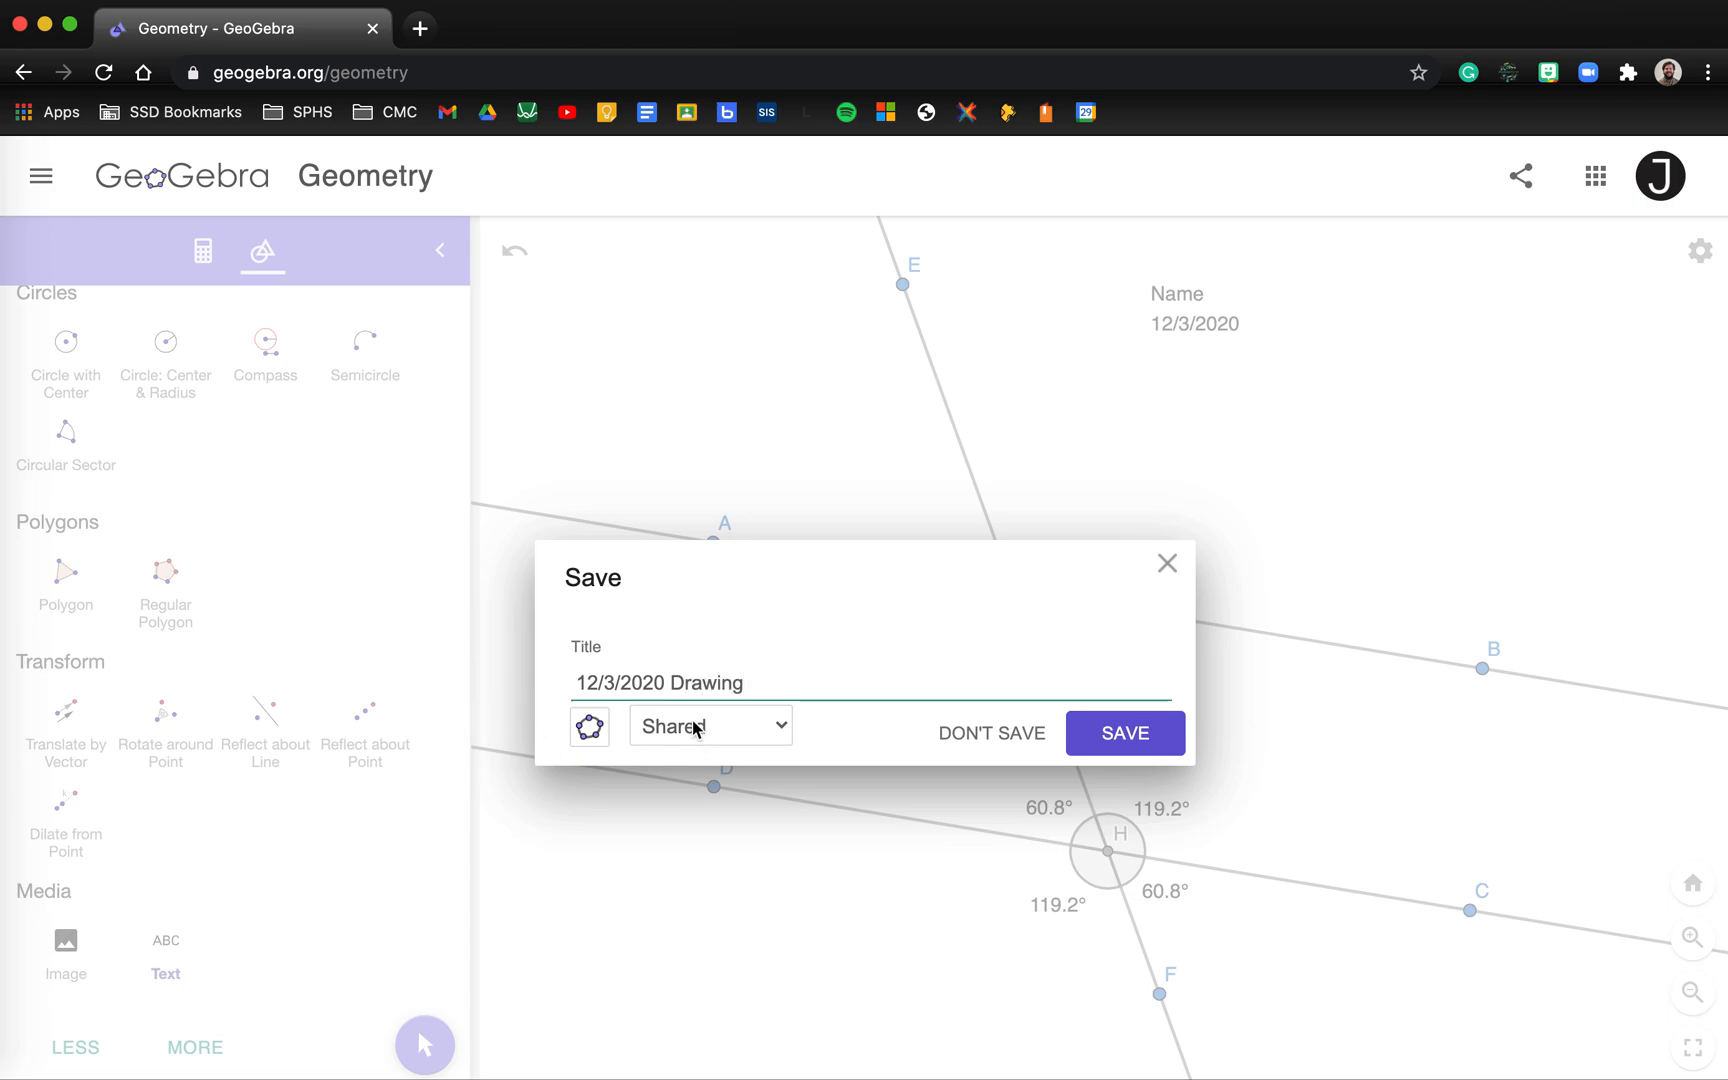
left_click(1110, 735)
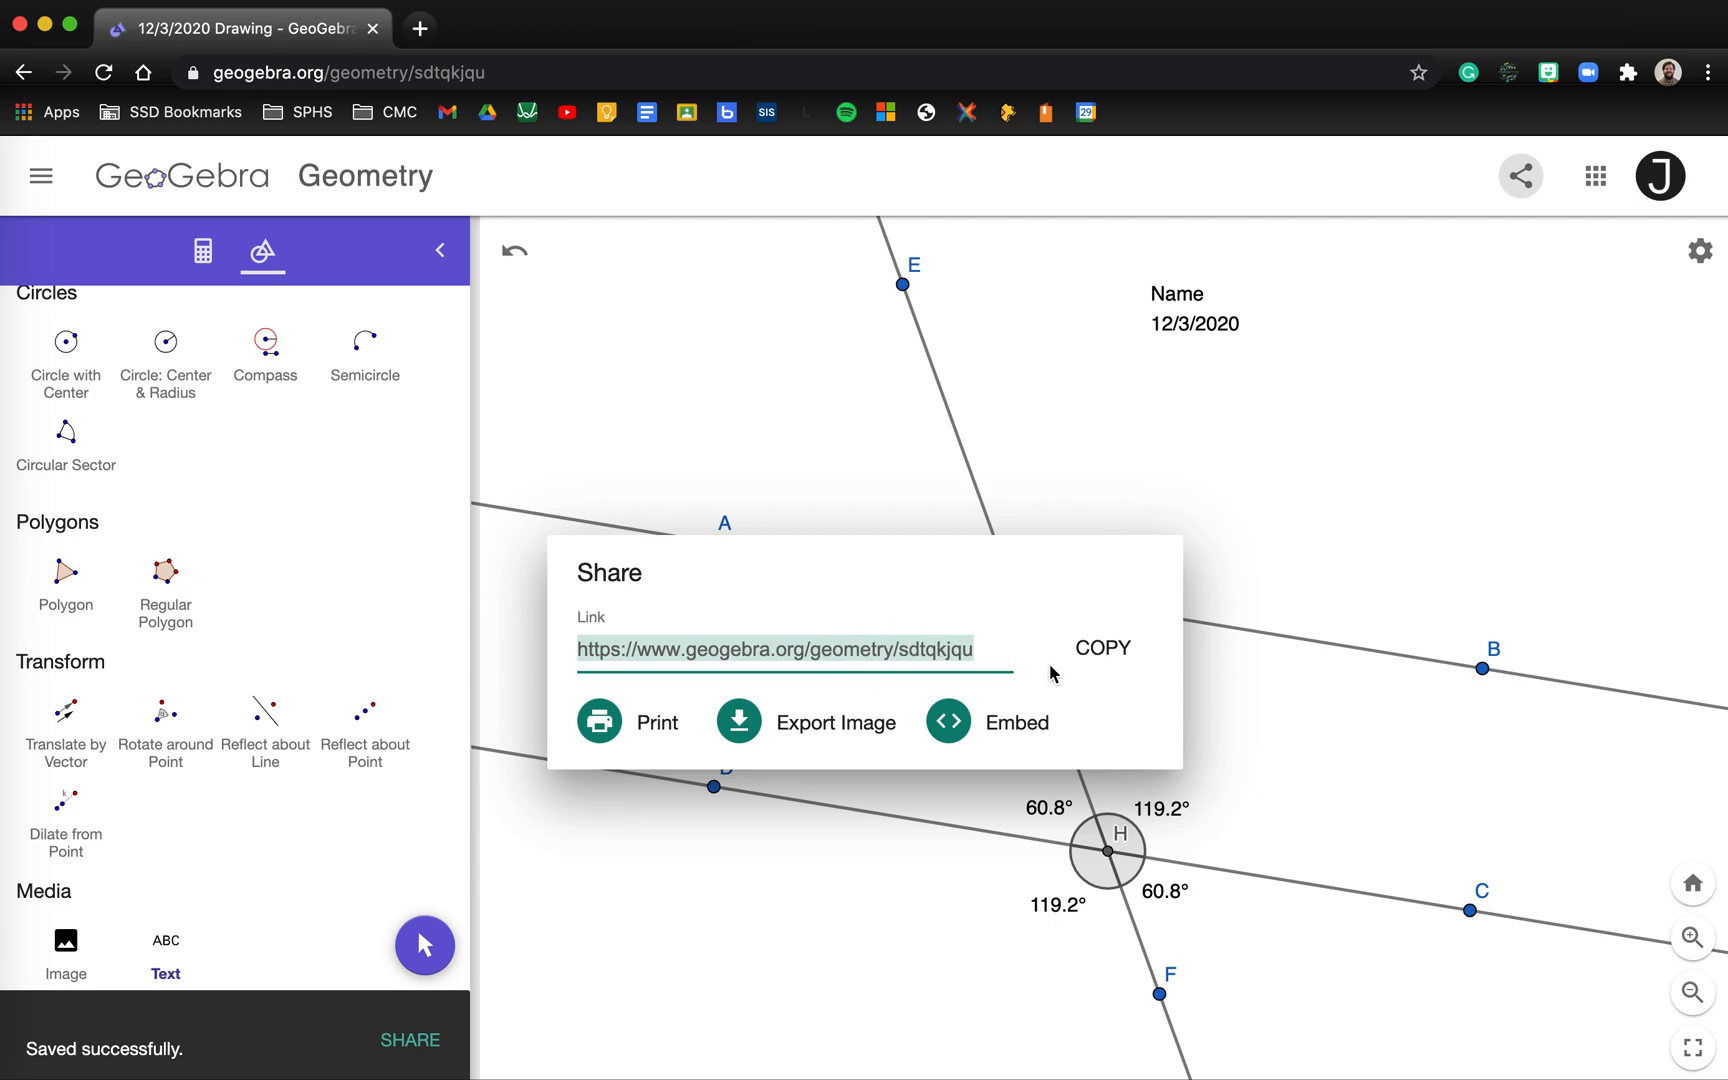
left_click(1113, 650)
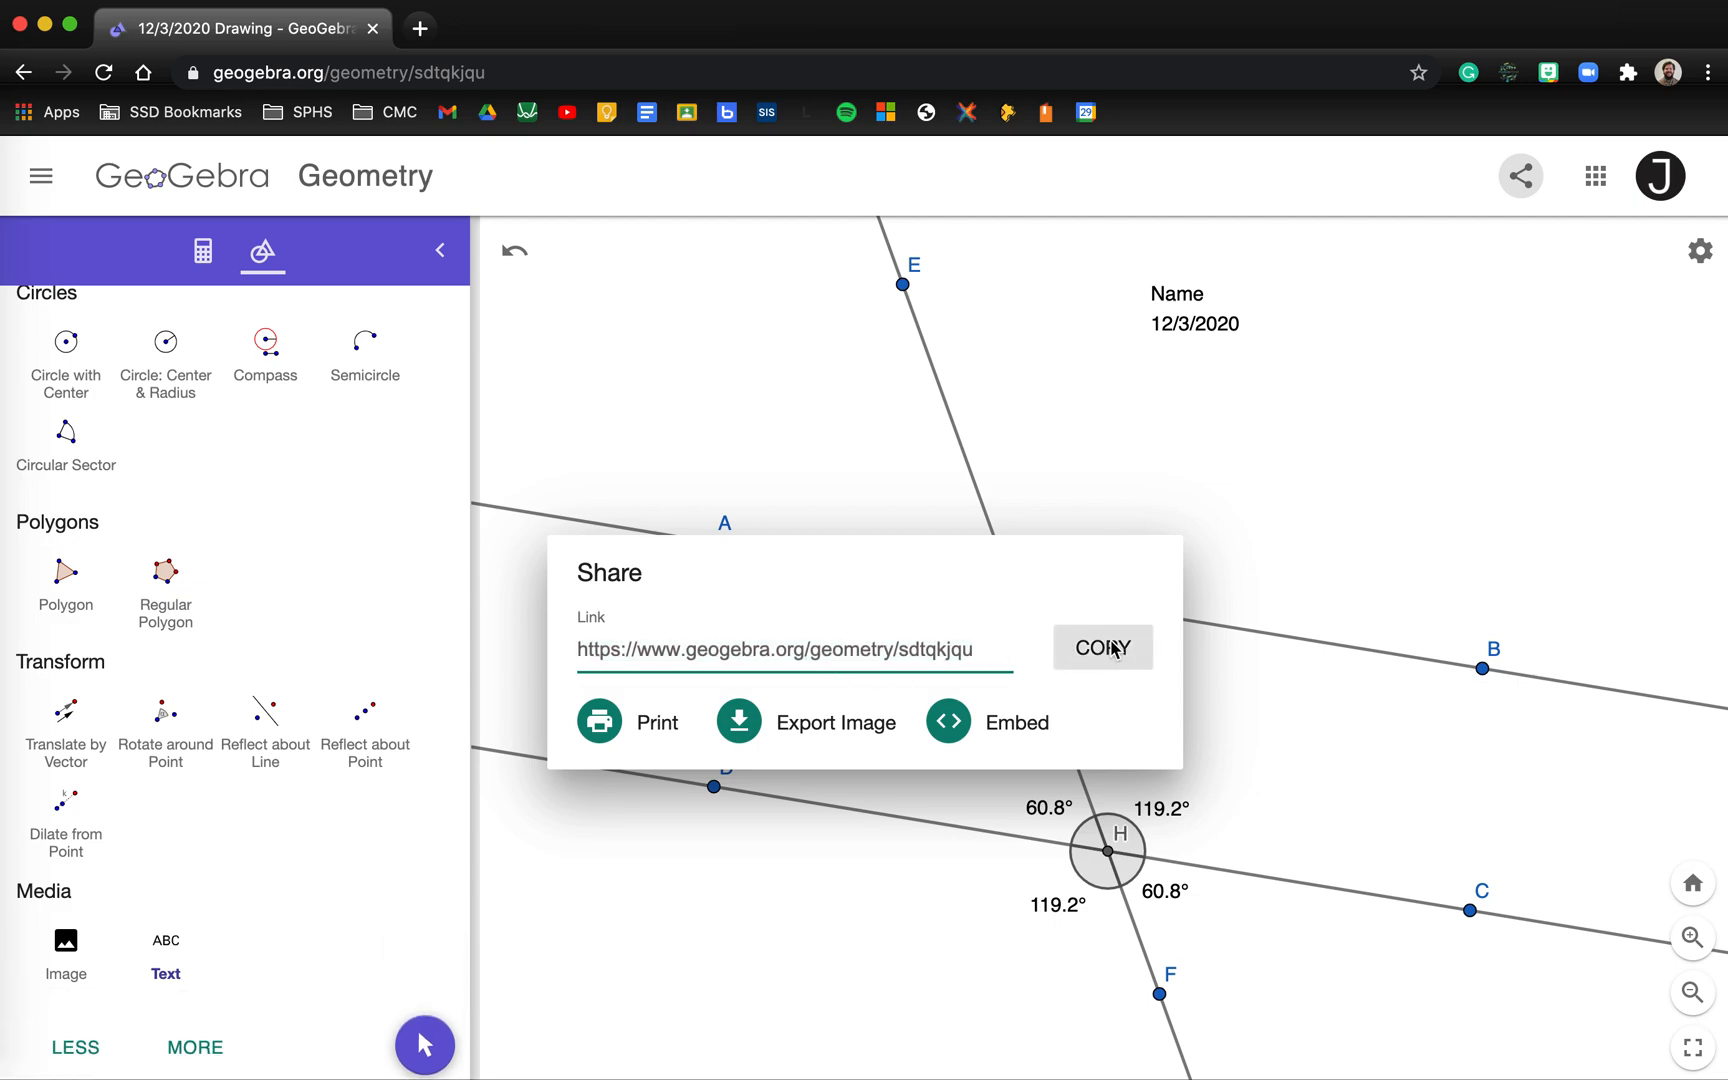